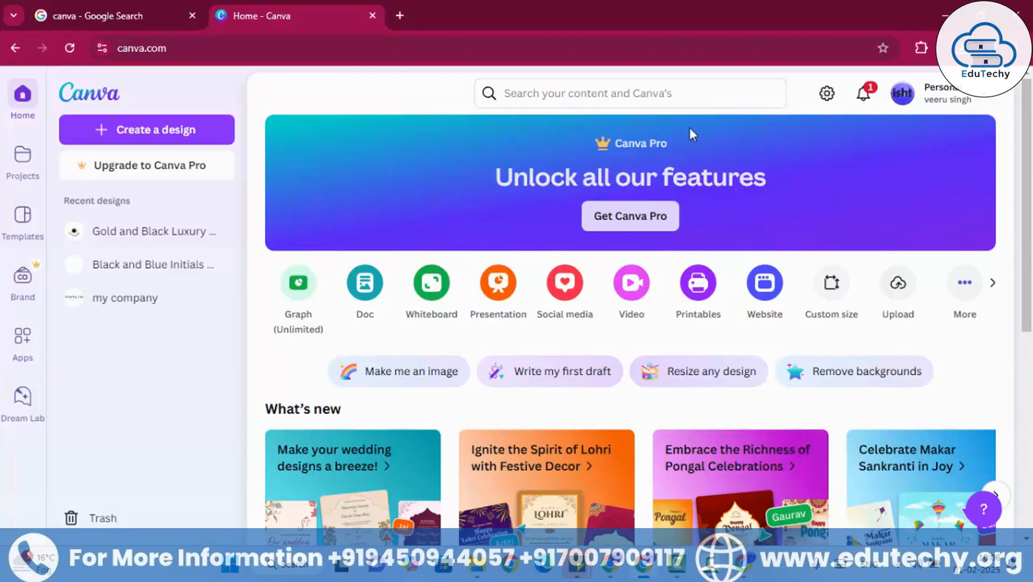
- Search Canva for "offer image"
scroll(505, 301, "down", 2)
scroll(504, 301, "up", 2)
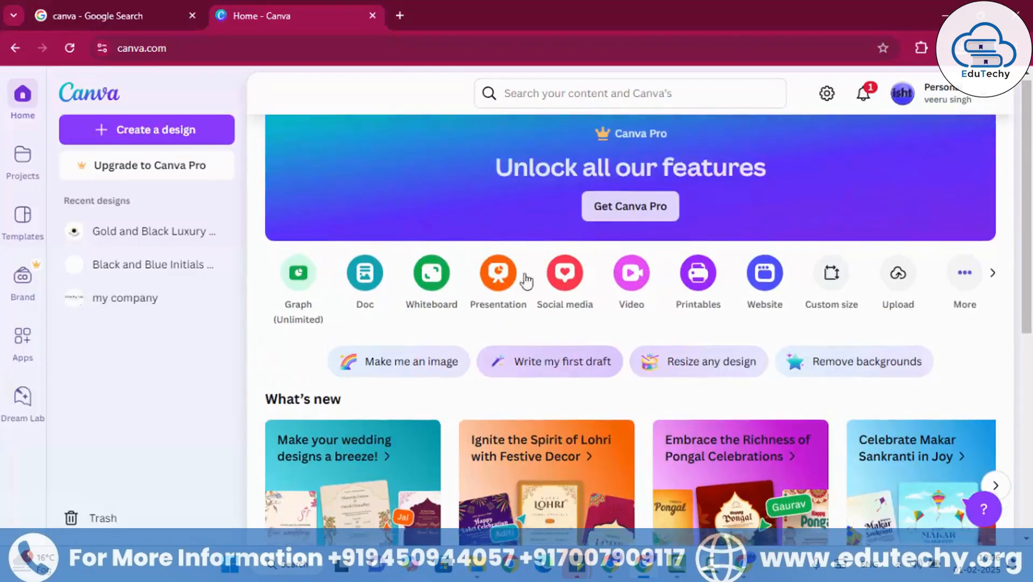
left_click(559, 96)
type("of")
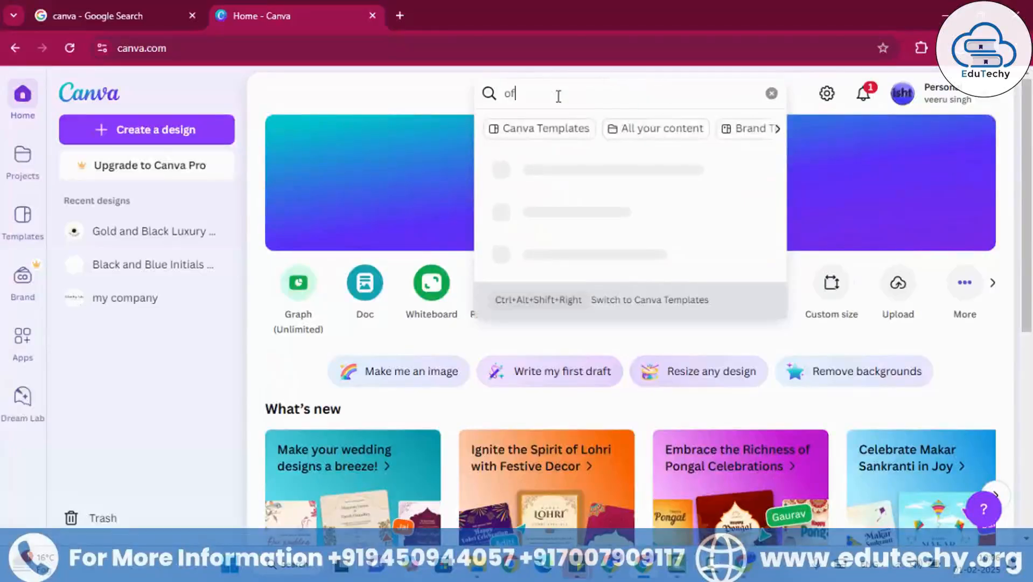
type("fer ")
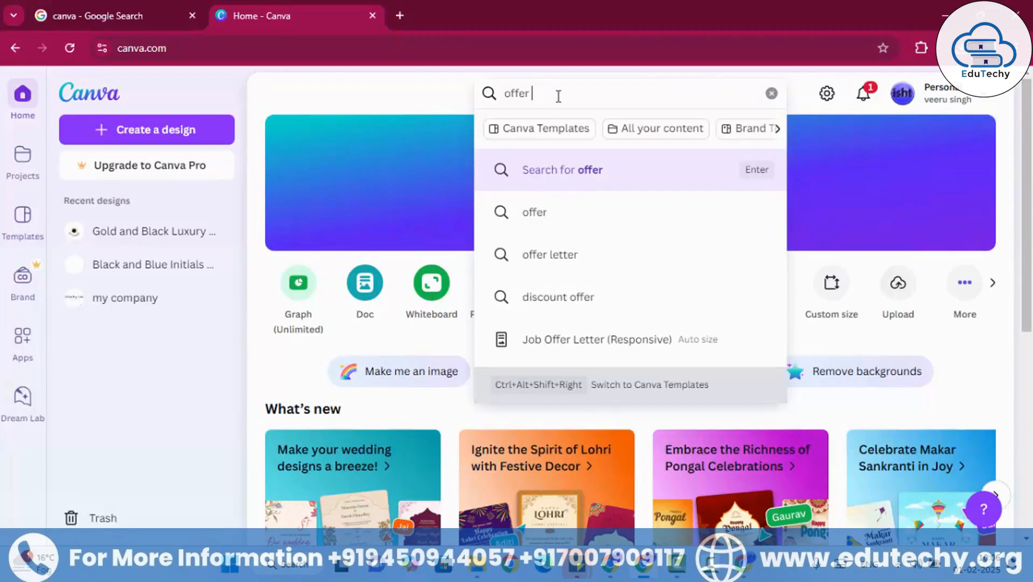
type("image")
key("Return")
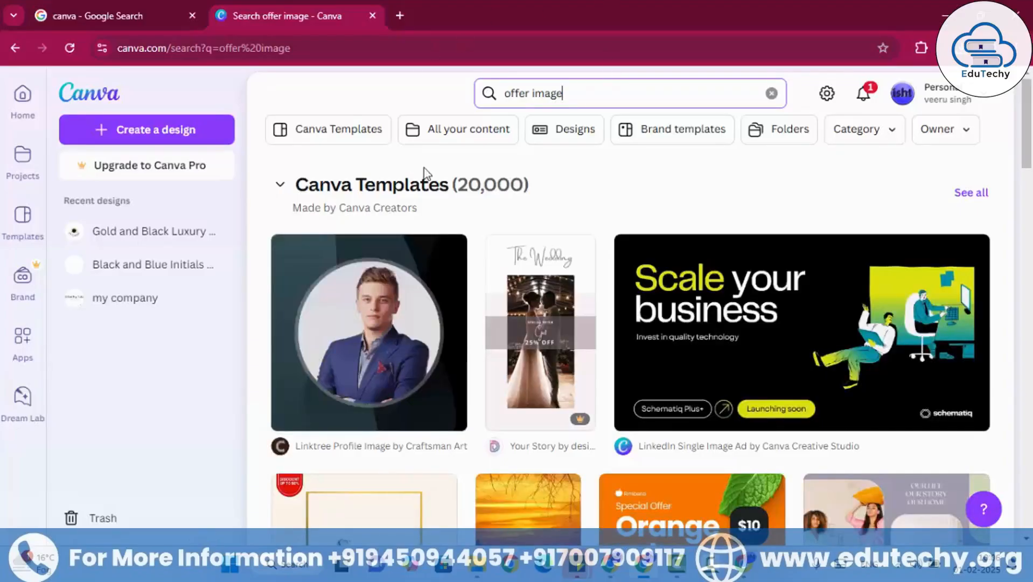
- Browse the offer image template results for a design suited to a course offer
scroll(429, 253, "down", 1)
scroll(429, 254, "down", 4)
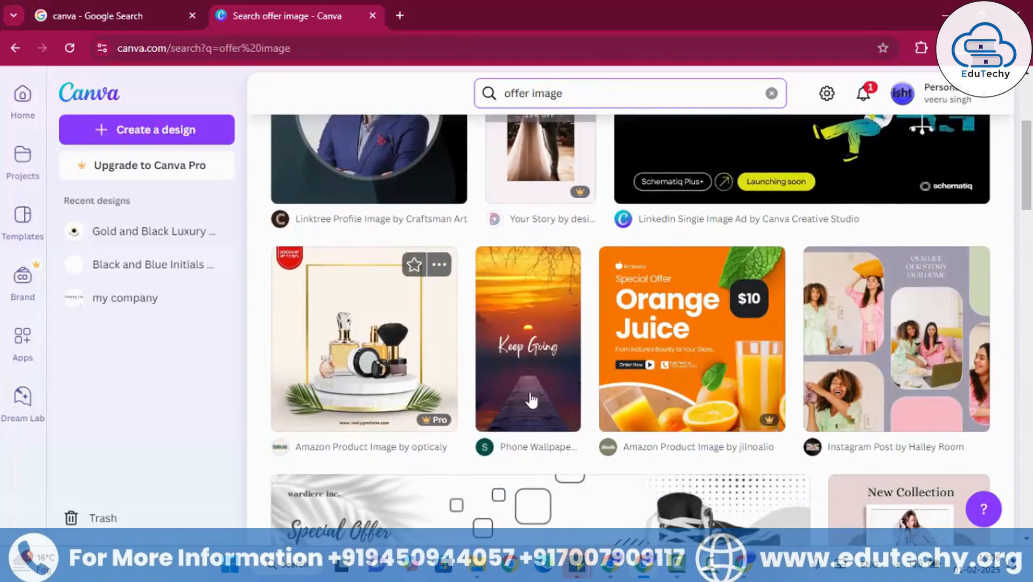
mouse_move(424, 422)
scroll(612, 424, "down", 7)
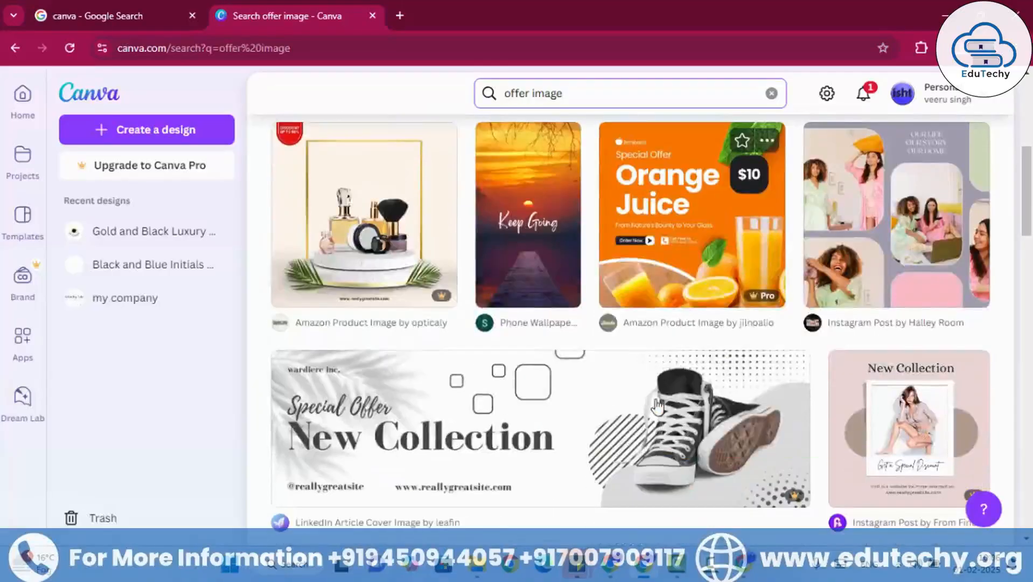
scroll(613, 424, "down", 7)
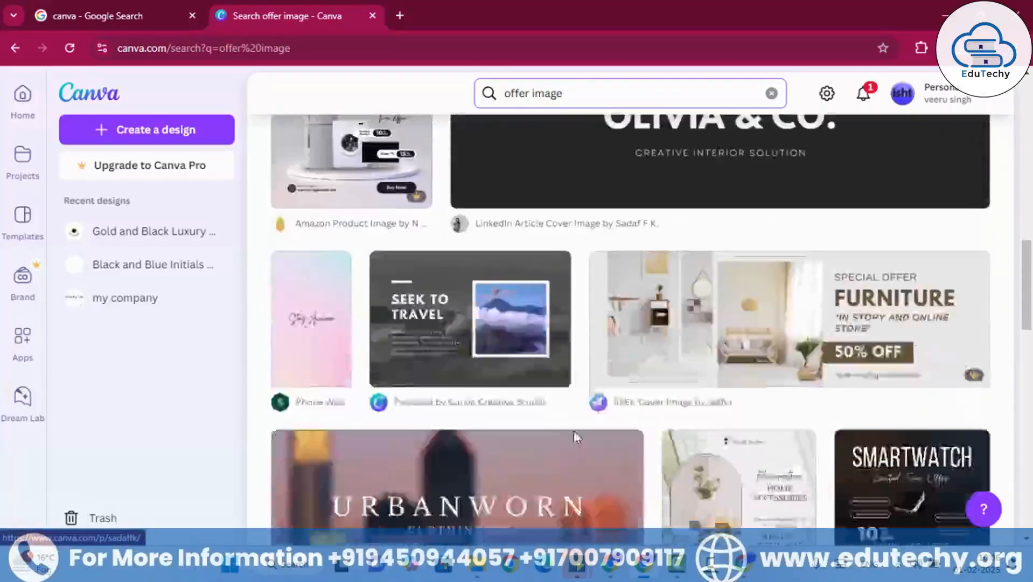
scroll(863, 323, "up", 1)
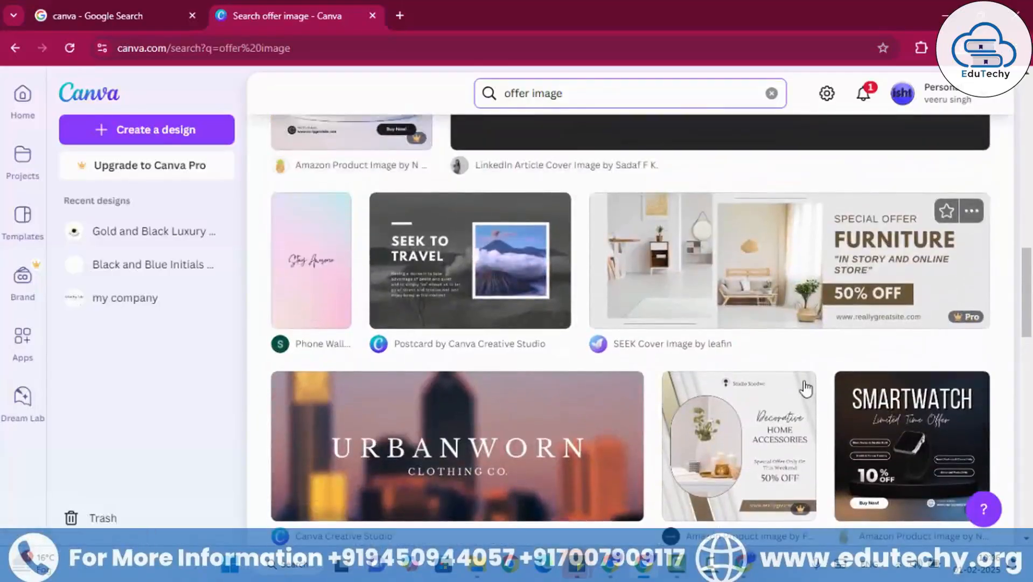
scroll(781, 366, "down", 1)
scroll(716, 398, "down", 5)
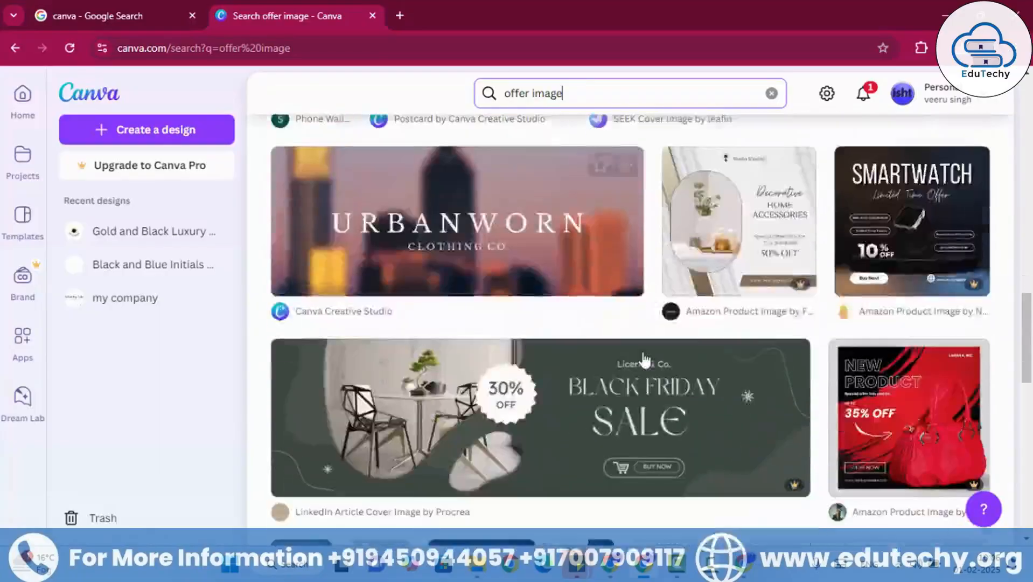
scroll(593, 409, "down", 5)
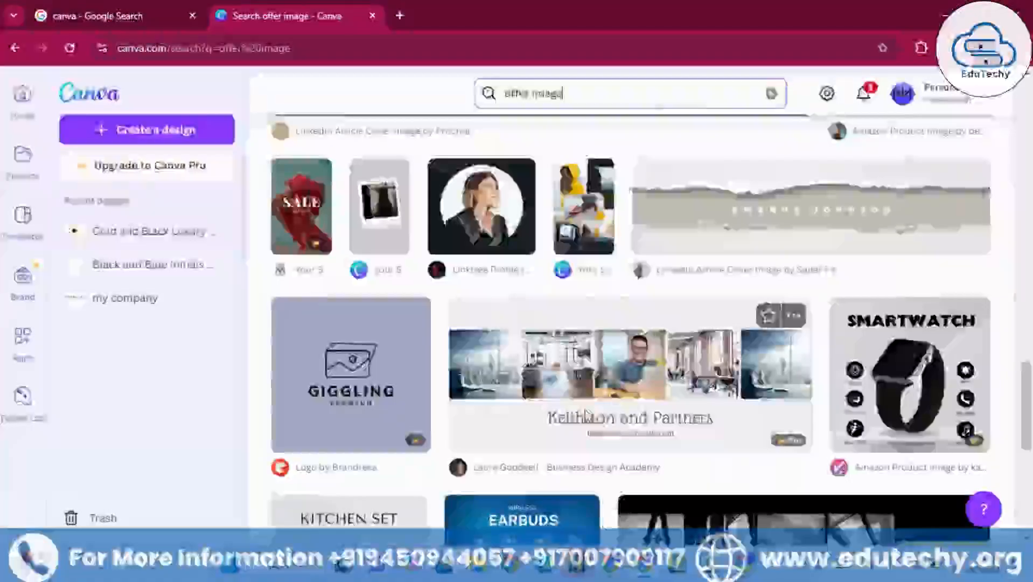
scroll(582, 422, "down", 4)
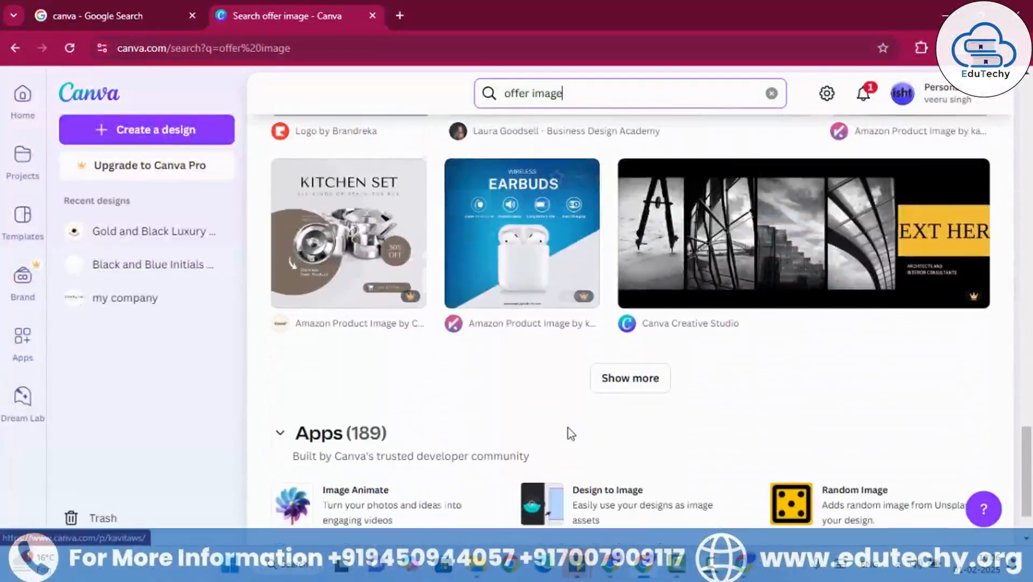
scroll(567, 427, "down", 2)
left_click(617, 284)
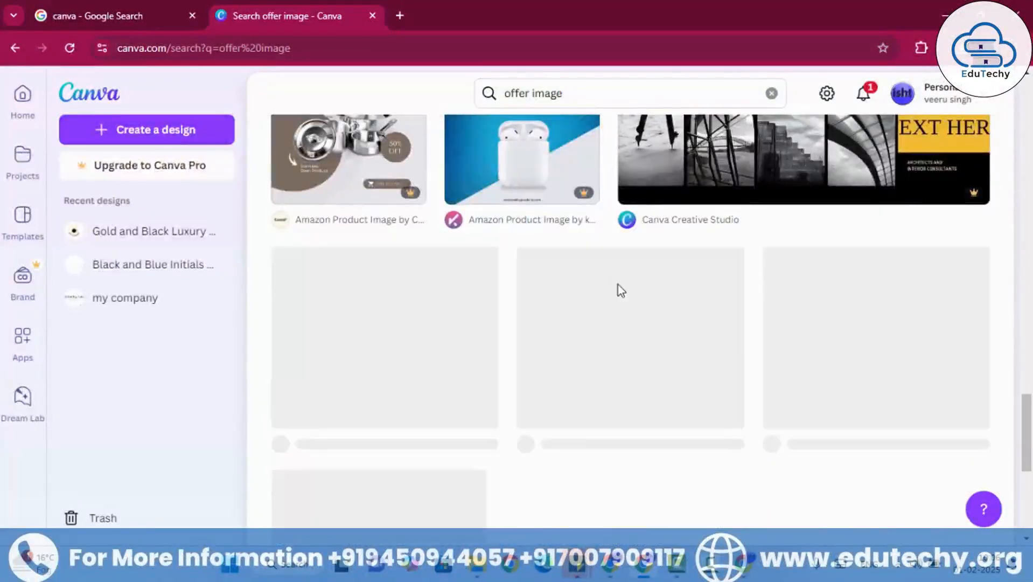
scroll(581, 363, "down", 4)
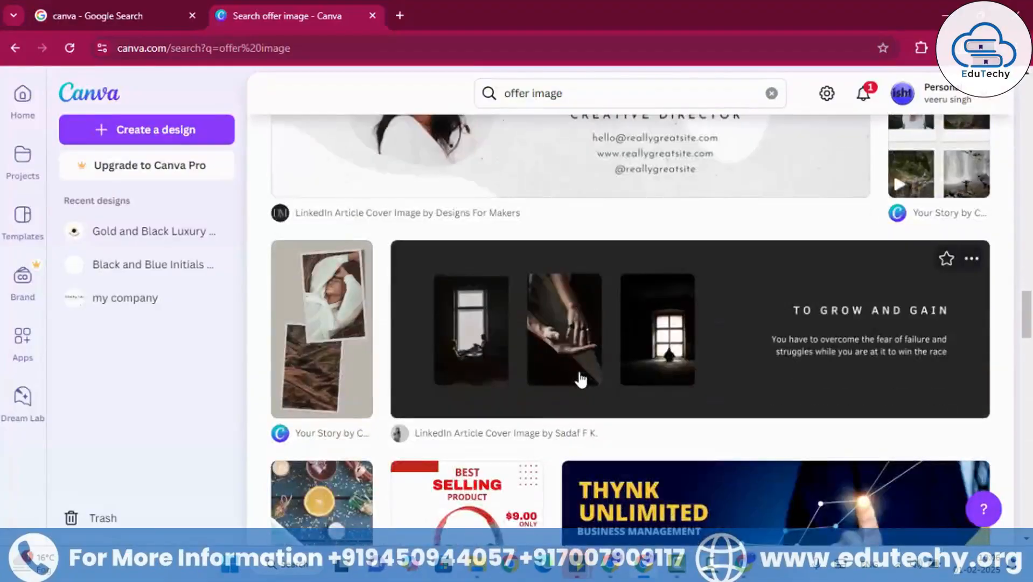
scroll(581, 380, "down", 4)
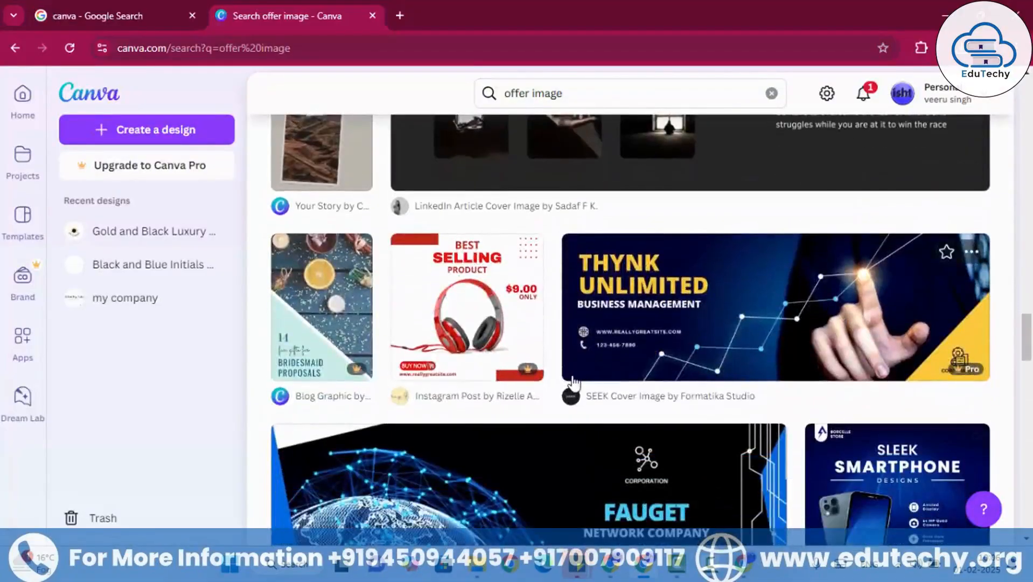
scroll(572, 388, "down", 10)
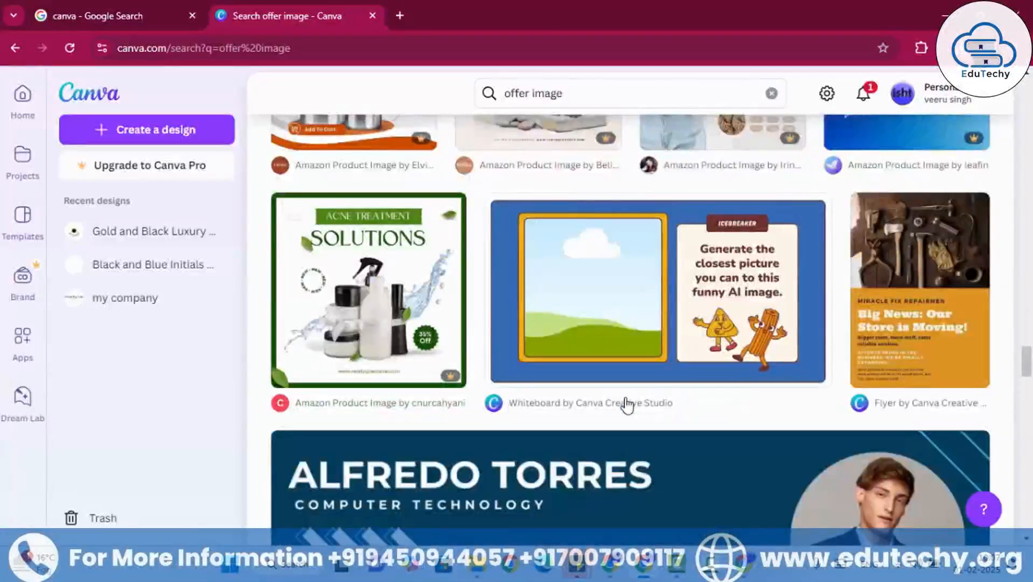
- Choose the Orange Text and Image Handyman Flyer template by Canva Creative Studio and open it for customising
mouse_move(905, 323)
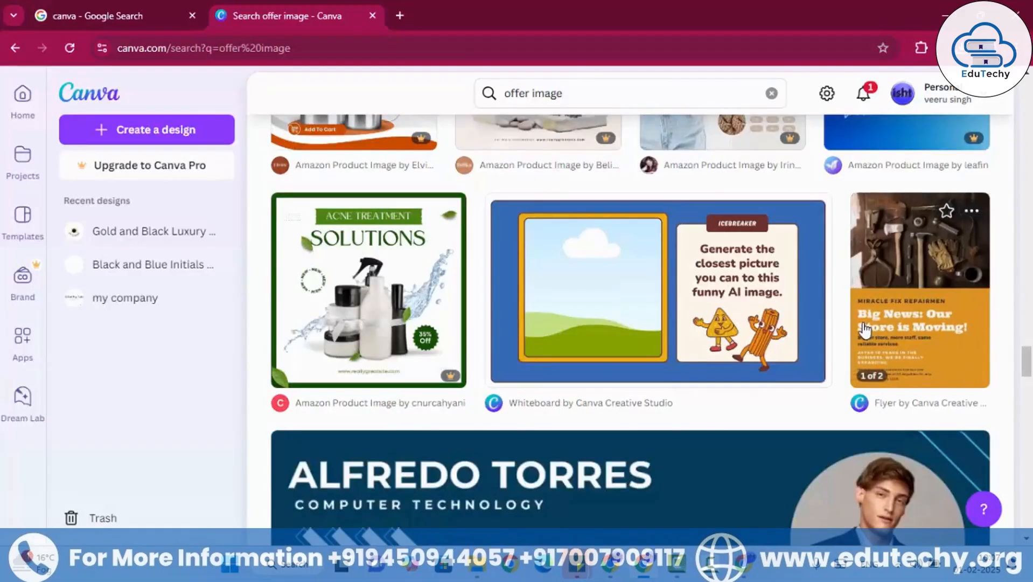
mouse_move(370, 372)
left_click(907, 319)
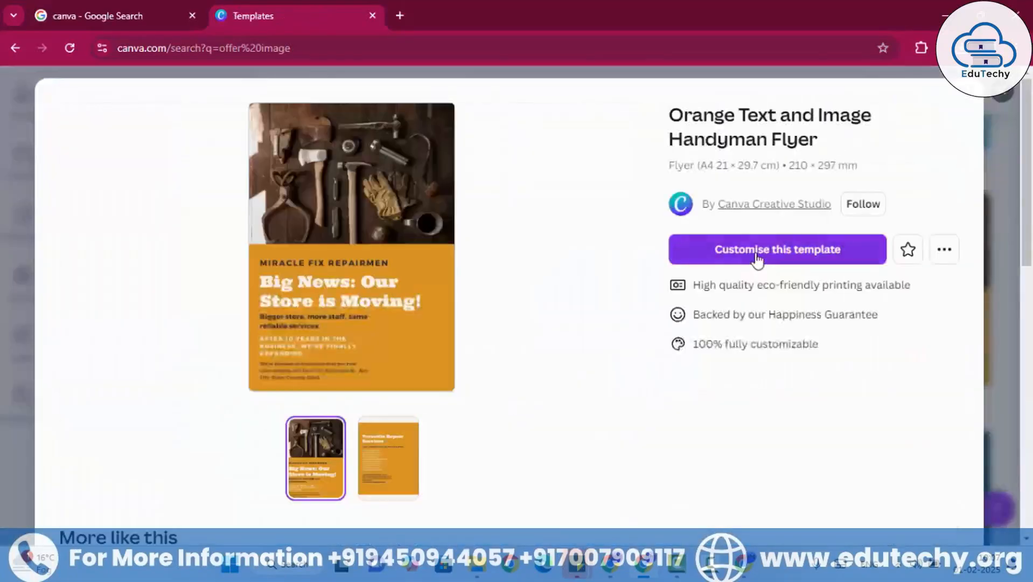
left_click(757, 249)
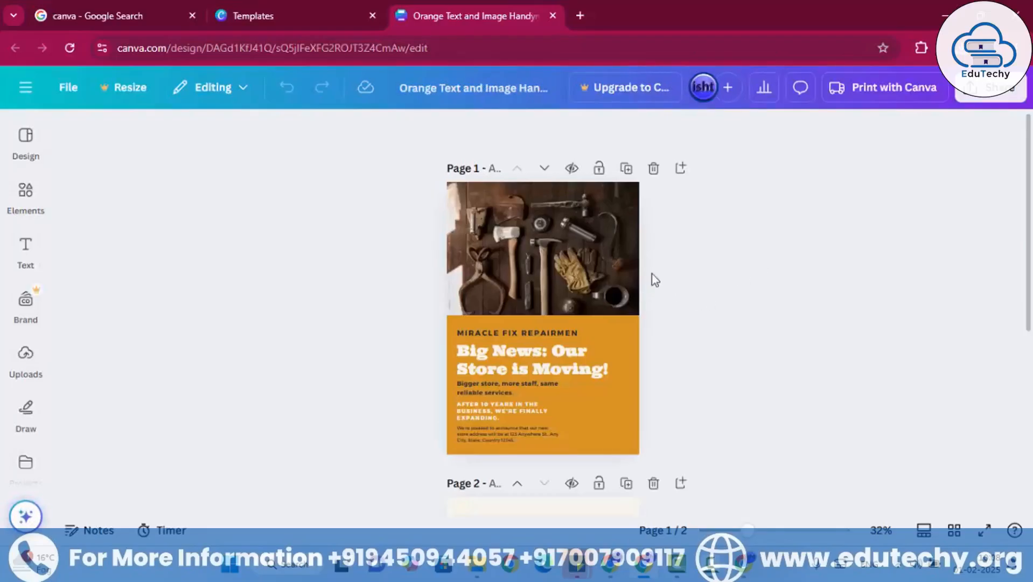
- Shift the tools photo on page 1 slightly down and to the left, and try selecting the headline text
left_click(585, 276)
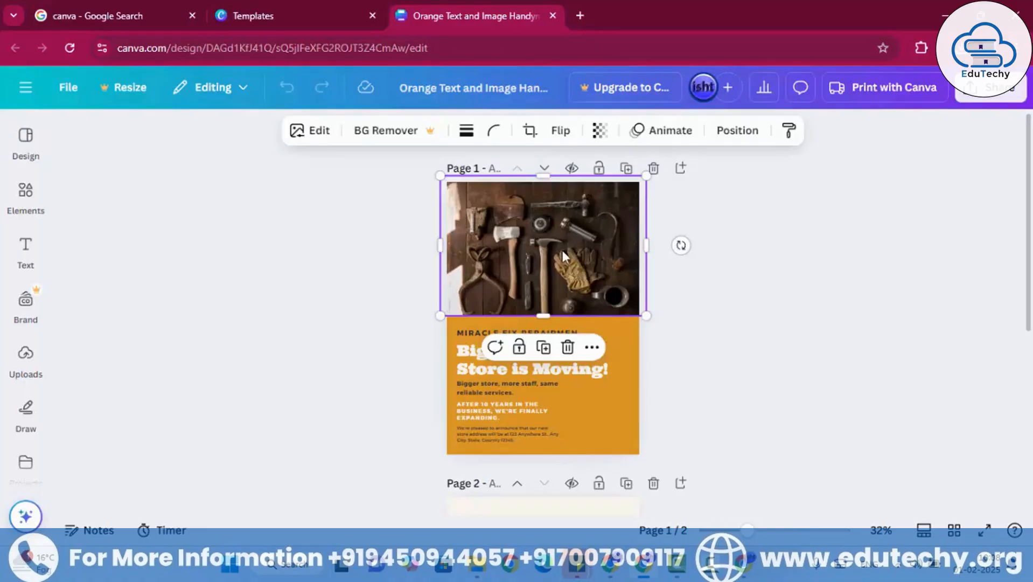
mouse_move(563, 256)
left_mouse_down()
mouse_move(636, 339)
mouse_move(461, 339)
mouse_move(606, 260)
mouse_move(522, 254)
mouse_move(563, 257)
left_mouse_up()
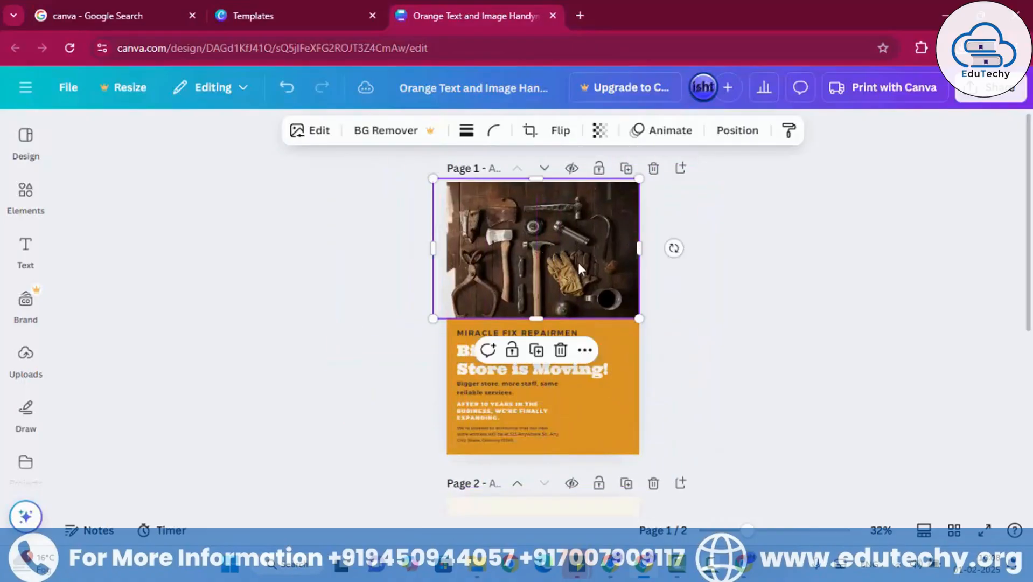
left_click(698, 305)
left_click(516, 370)
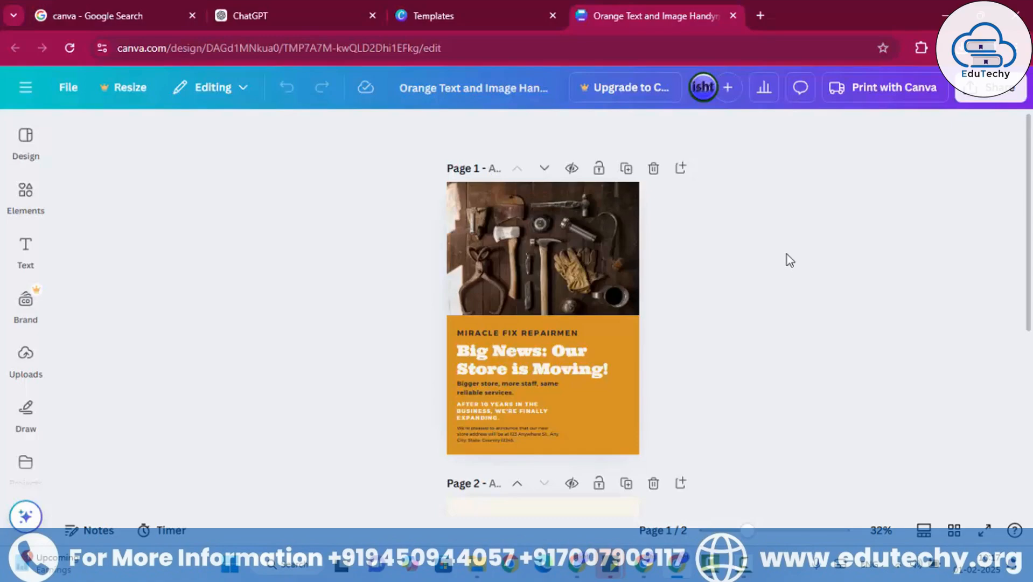
left_click(545, 359)
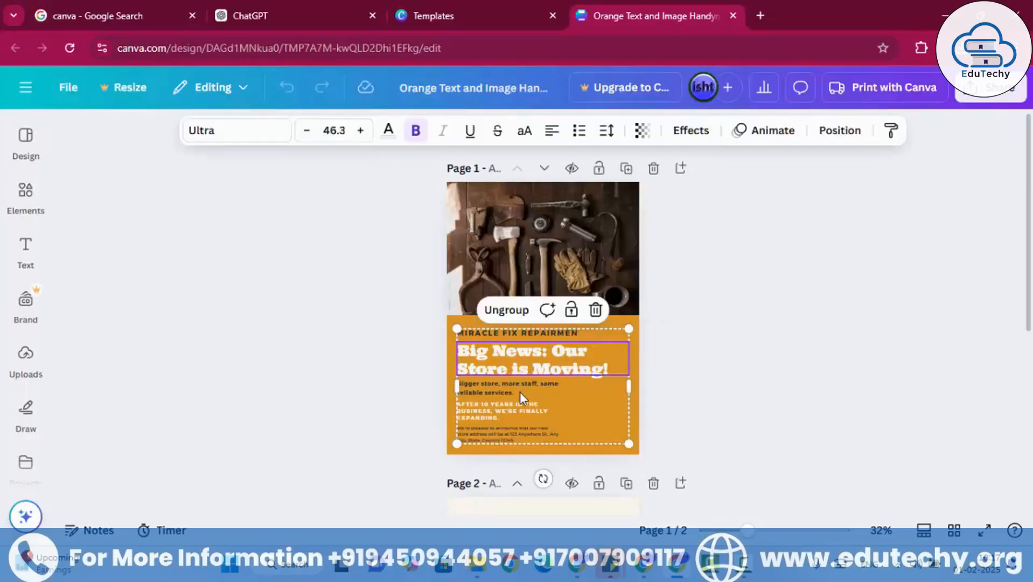
left_click(741, 358)
- Switch to ChatGPT and request MS Office LMS course offer lines with title, subtitle and 10-20 word description for a Canva image, offer amount 499
left_click(244, 9)
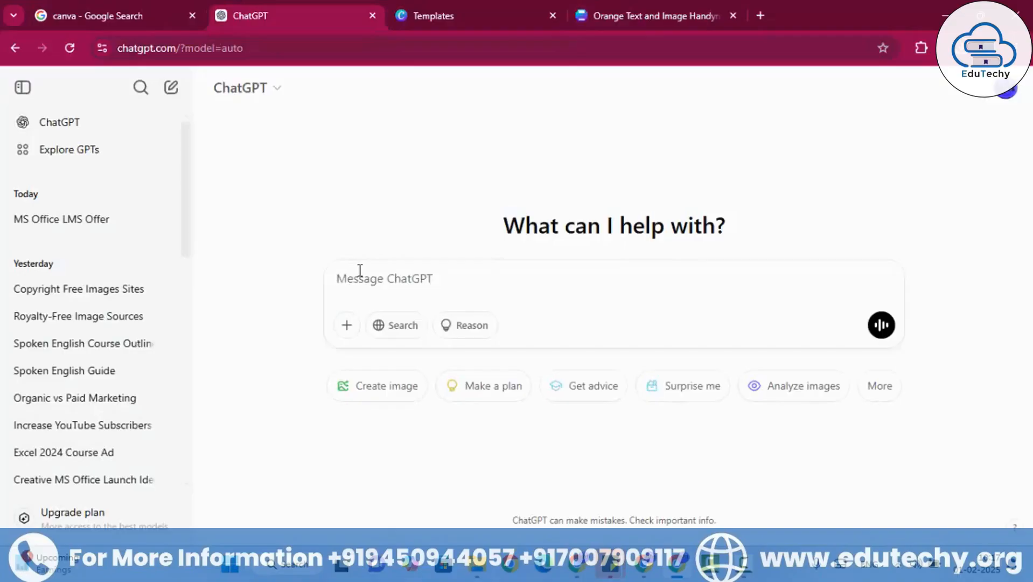
type("provide me offer lines for ms office lms course with title  subtitle and 10-20 words descritpion for canva offer image")
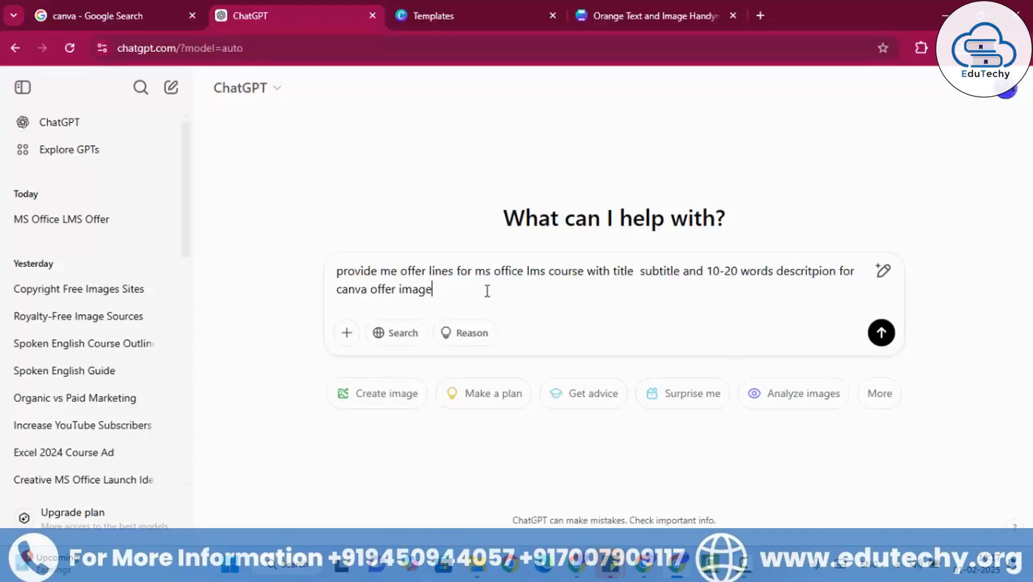
type("and amo")
key("BackSpace")
key("BackSpace")
key("BackSpace")
key("BackSpace")
key("BackSpace")
type("nt for offer")
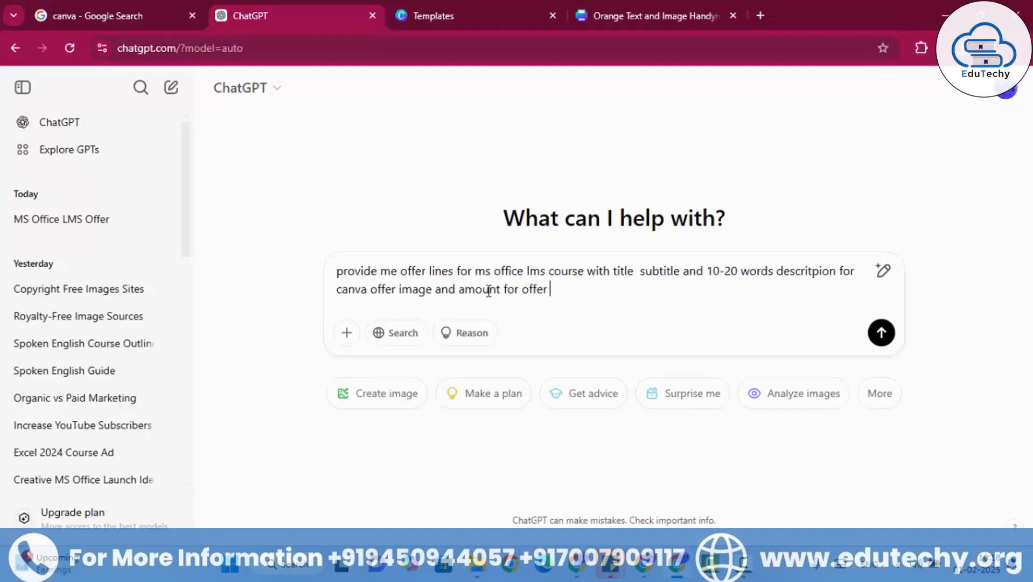
type(" is 499")
key("Return")
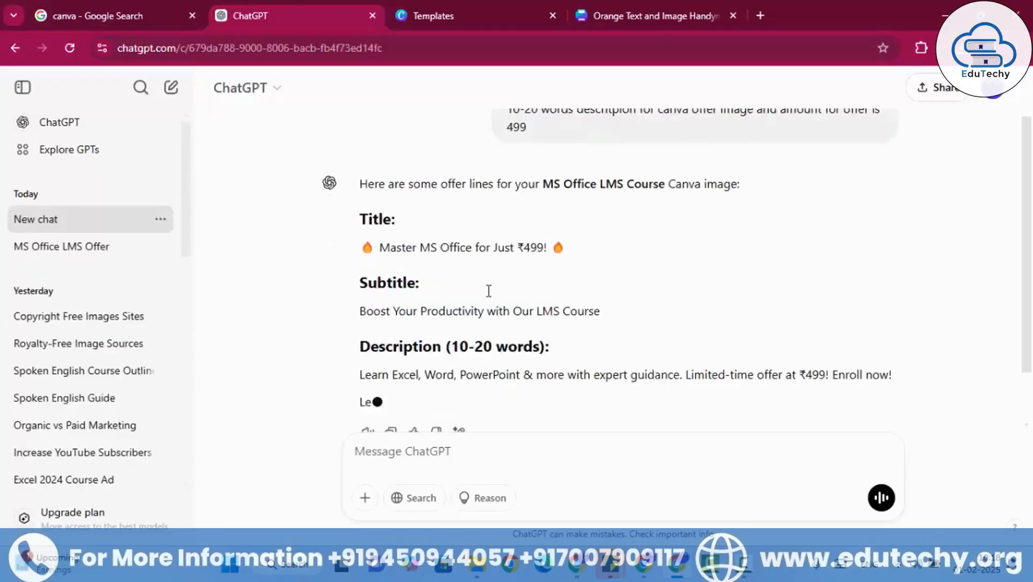
- Review the generated offer lines and copy the title "Master MS Office for Just ₹499!" with its fire emojis
scroll(518, 288, "down", 2)
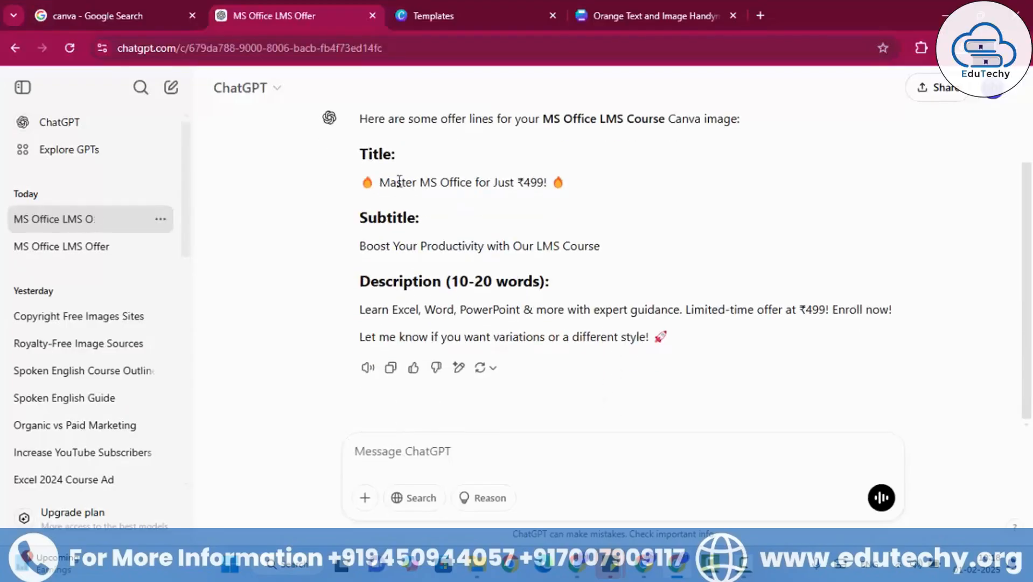
left_click_drag(378, 182, 560, 183)
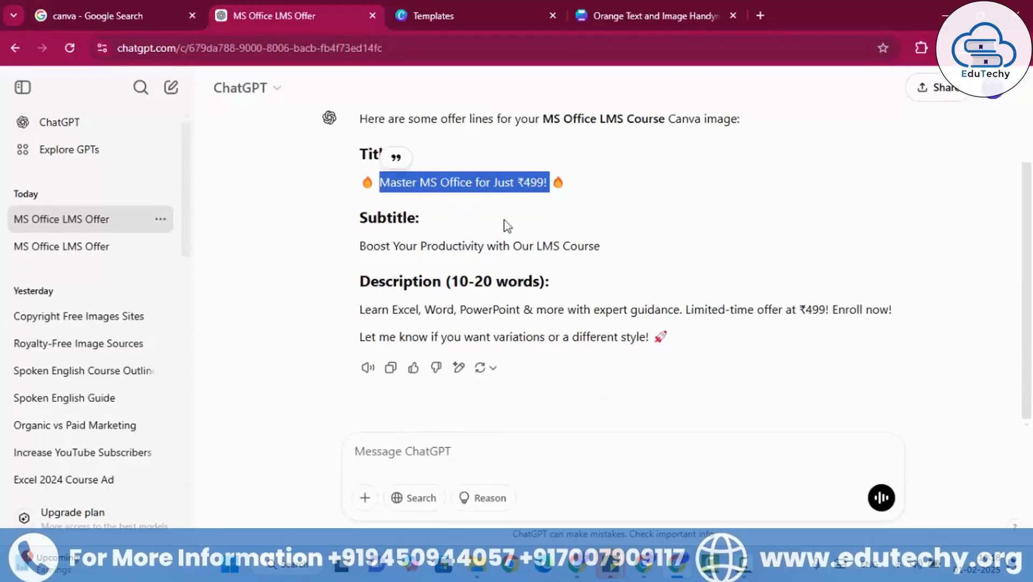
left_click_drag(341, 247, 569, 243)
left_click_drag(360, 328, 376, 328)
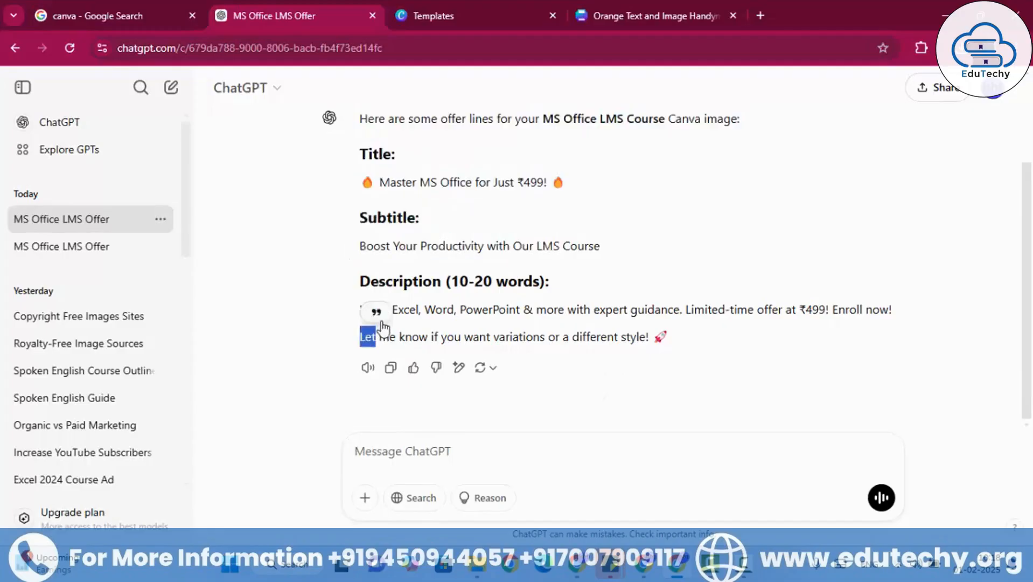
left_click(502, 293)
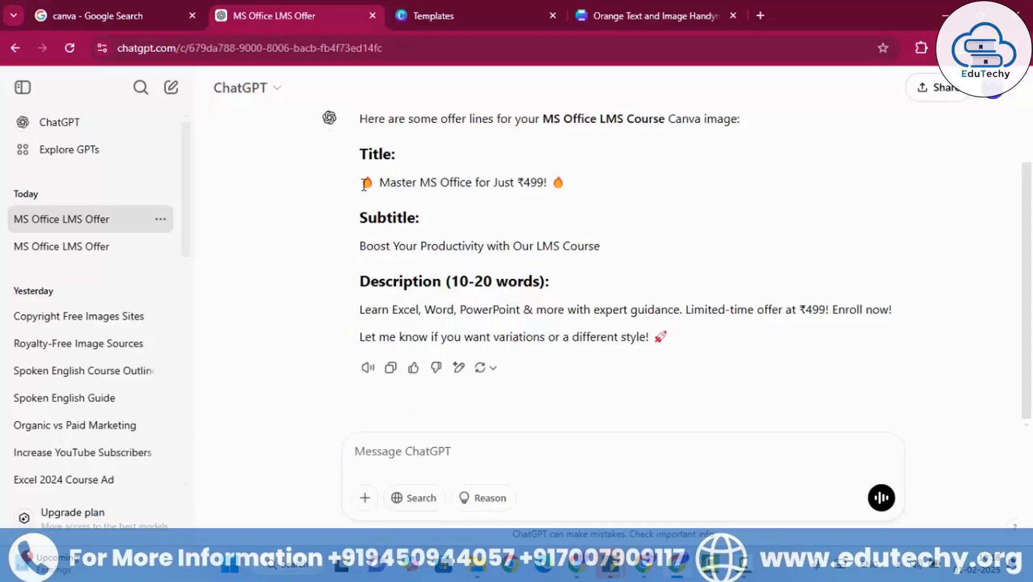
left_click_drag(364, 184, 571, 188)
key("ctrl+c")
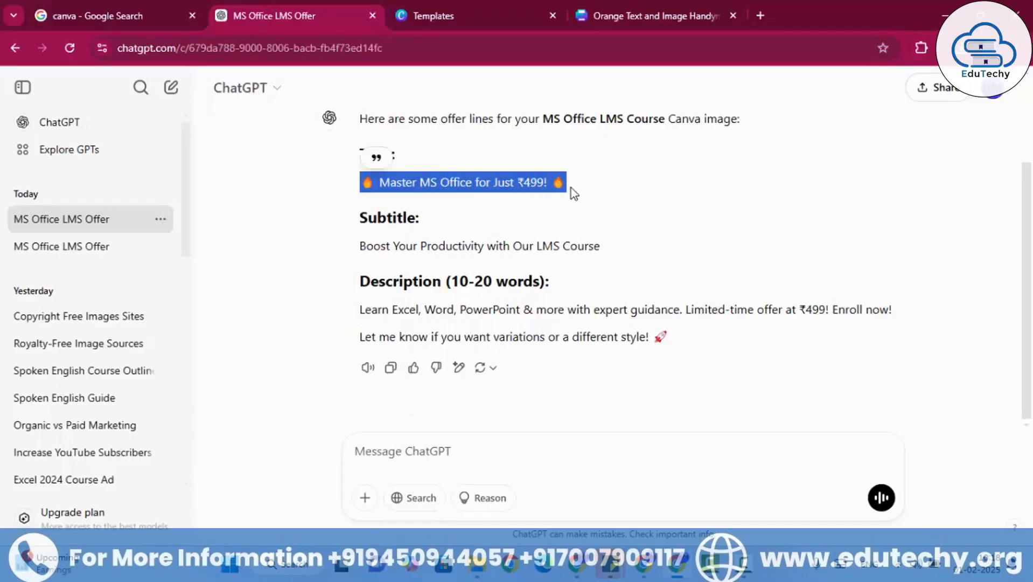
- Switch back to the Canva flyer and replace the page 1 headline with "🔥 Master MS Office for Just ₹499! 🔥"
left_click(673, 16)
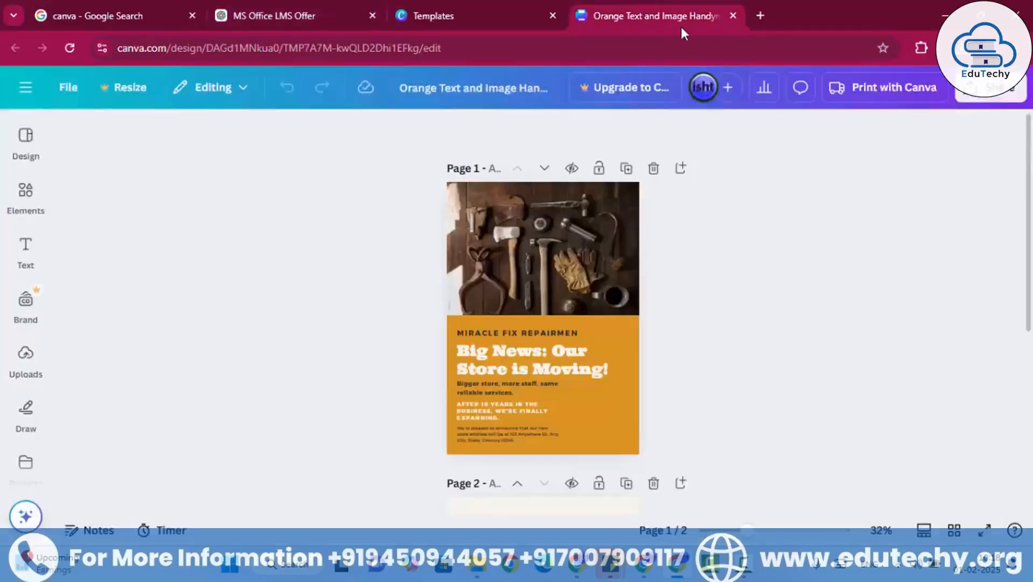
left_click(541, 354)
double_click(542, 356)
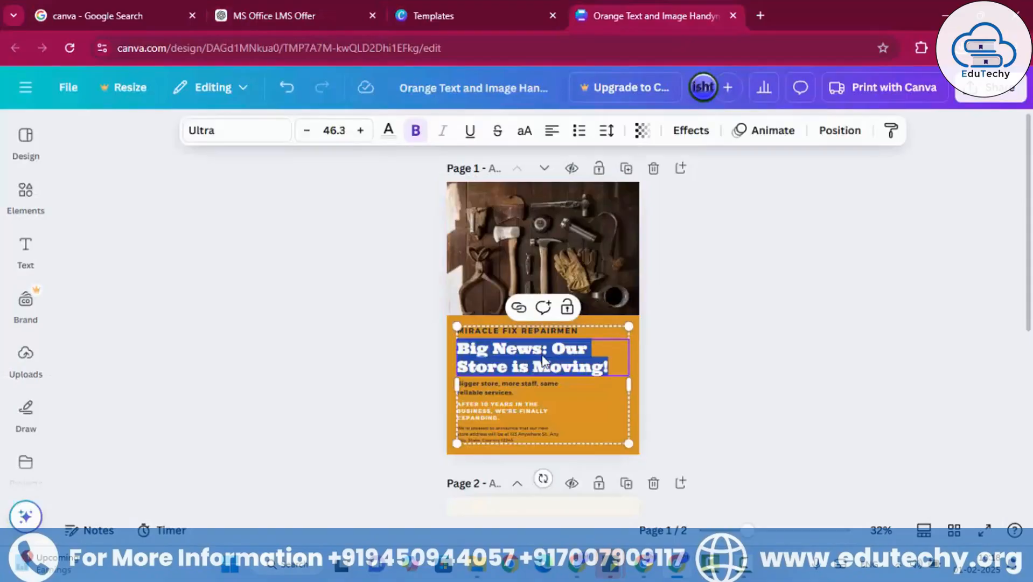
key("ctrl+v")
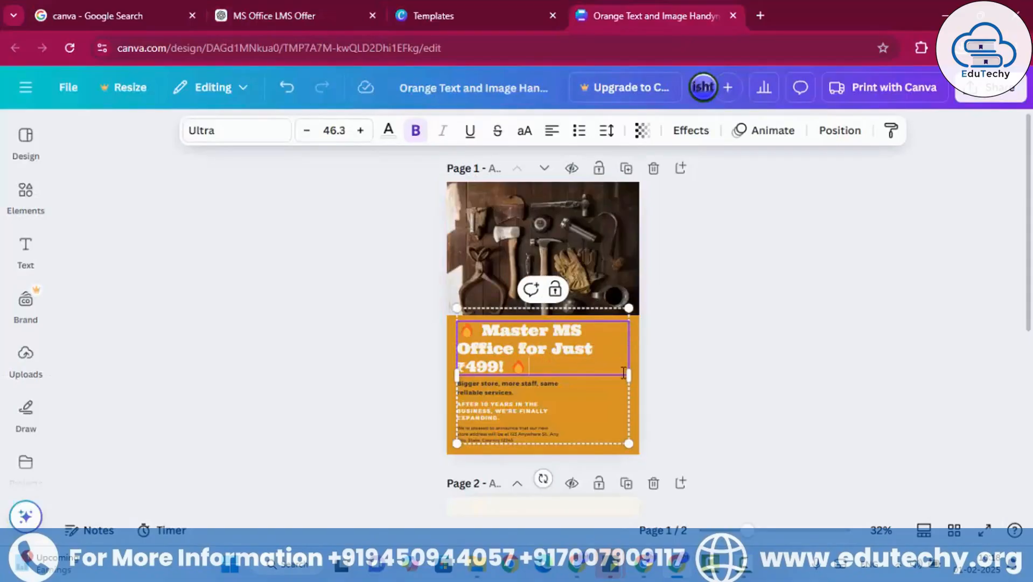
left_click(738, 343)
left_click(574, 349)
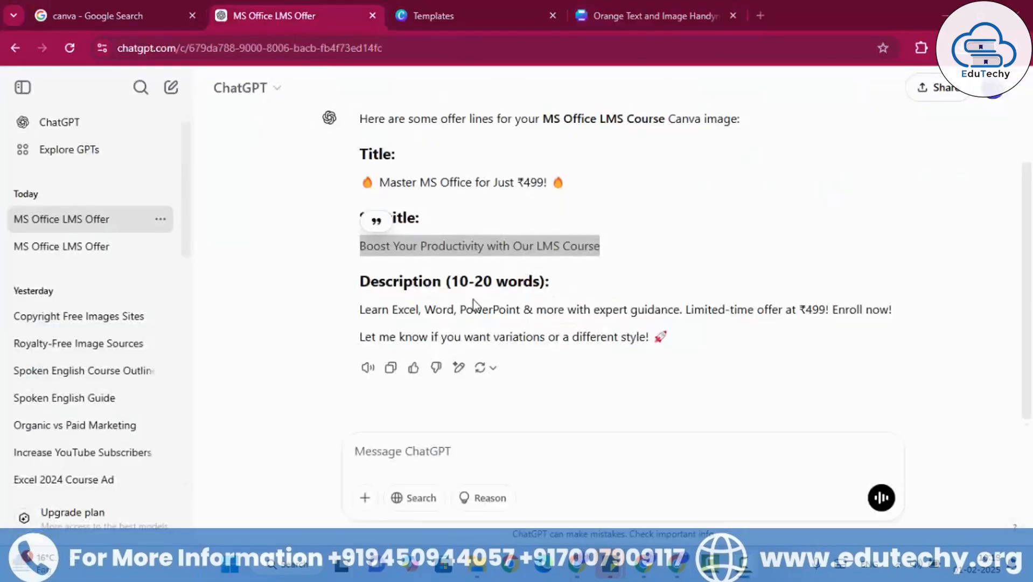
- Copy the generated subtitle and, in the Canva flyer, replace the "Bigger store" line with "Boost Your Productivity with Our LMS Course", centre-aligned
right_click(494, 249)
left_click(541, 274)
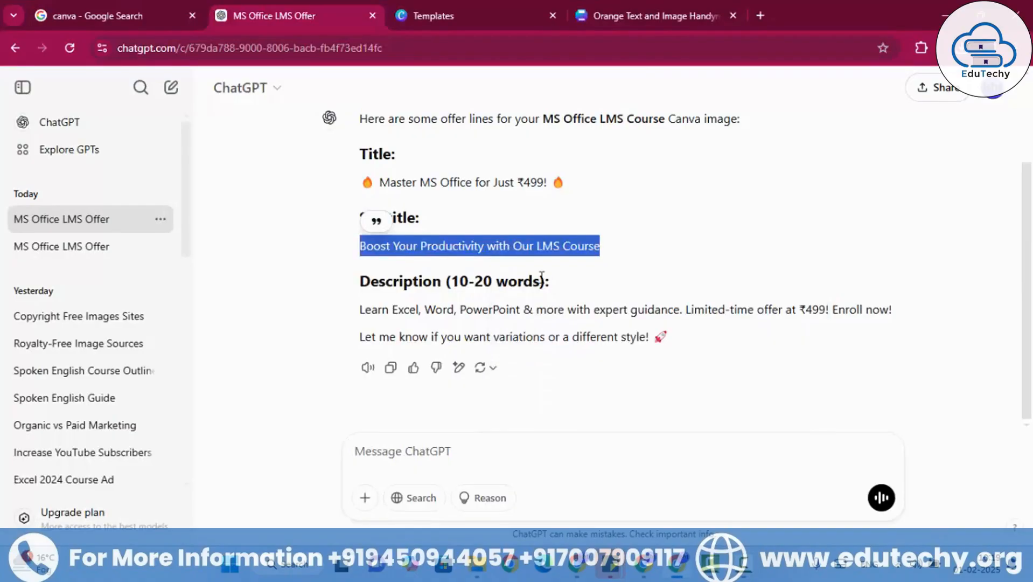
left_click(614, 8)
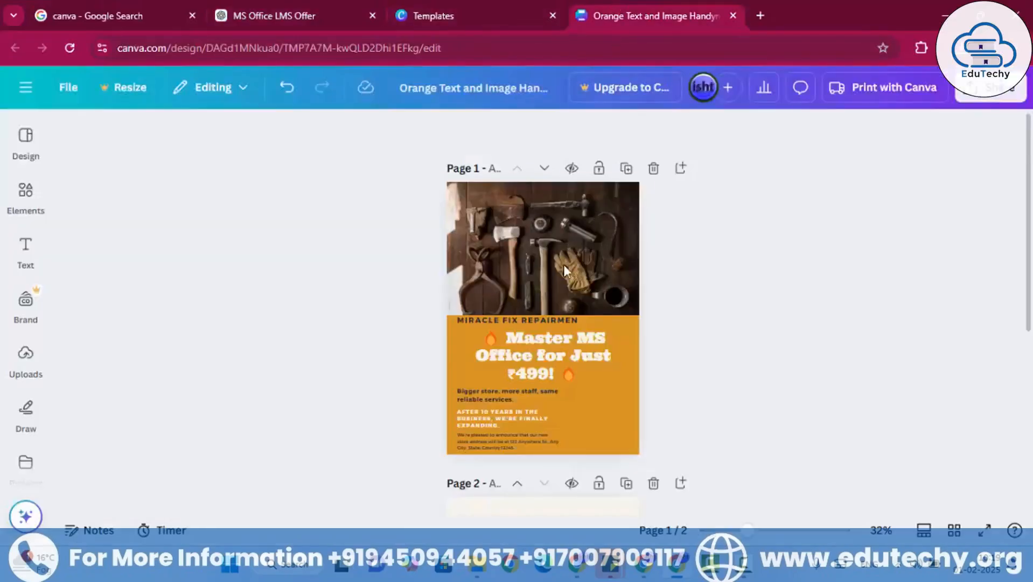
double_click(487, 399)
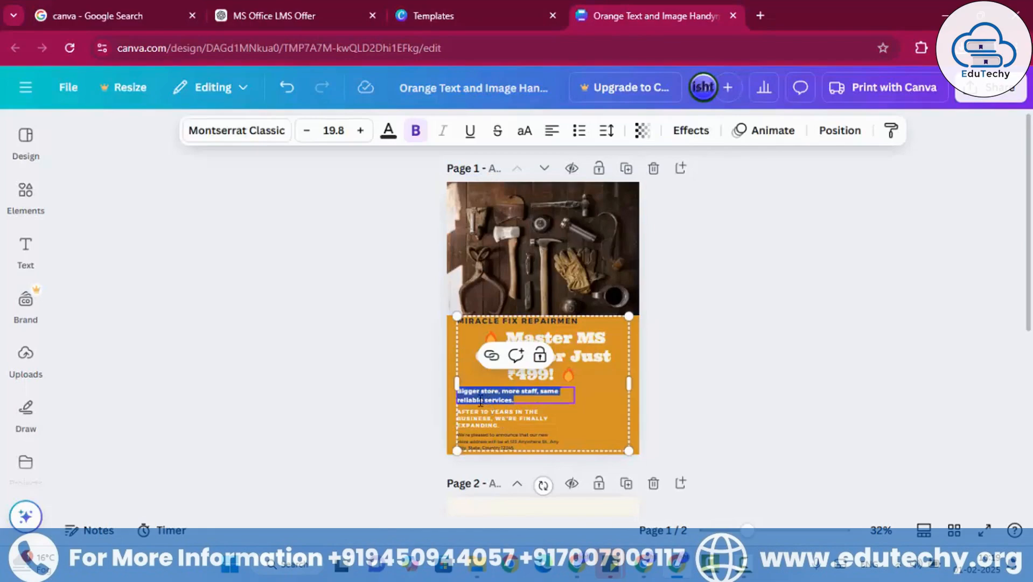
key("ctrl+v")
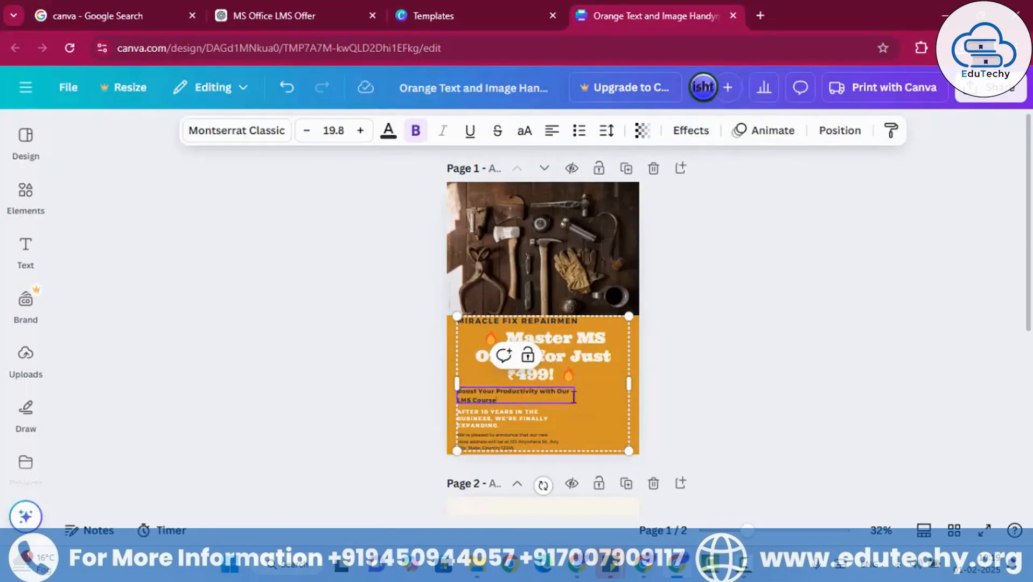
left_click(560, 139)
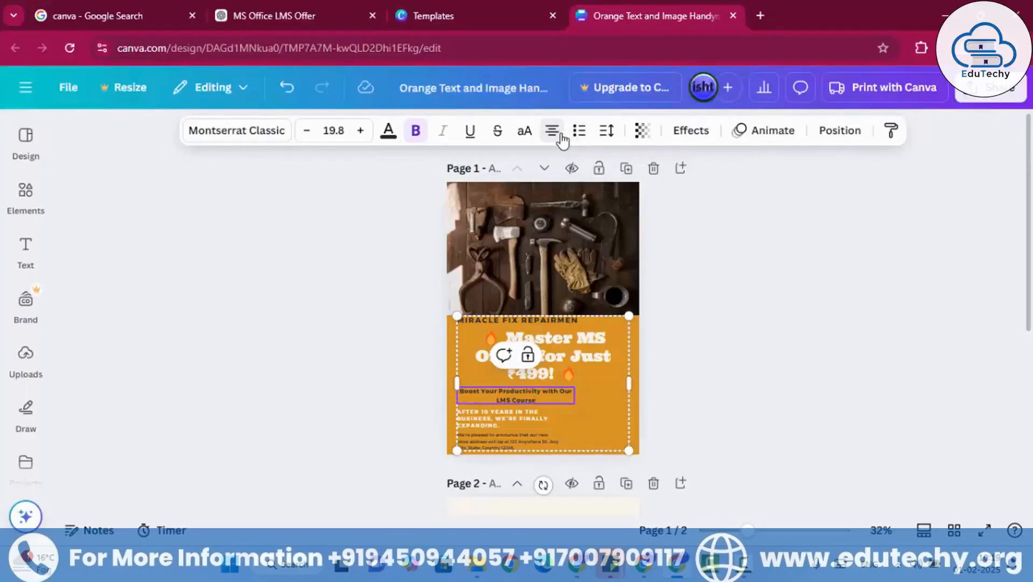
left_click(726, 313)
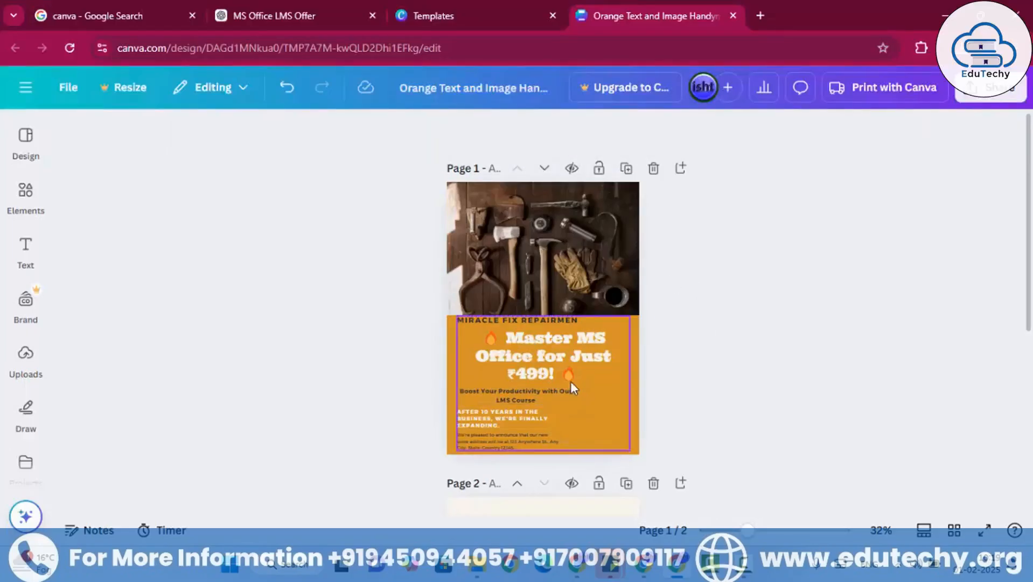
- Shift the page 1 text block slightly right, ungroup it, and centre the subtitle under the headline
left_click(525, 395)
left_click_drag(525, 395, 529, 394)
left_click(498, 355)
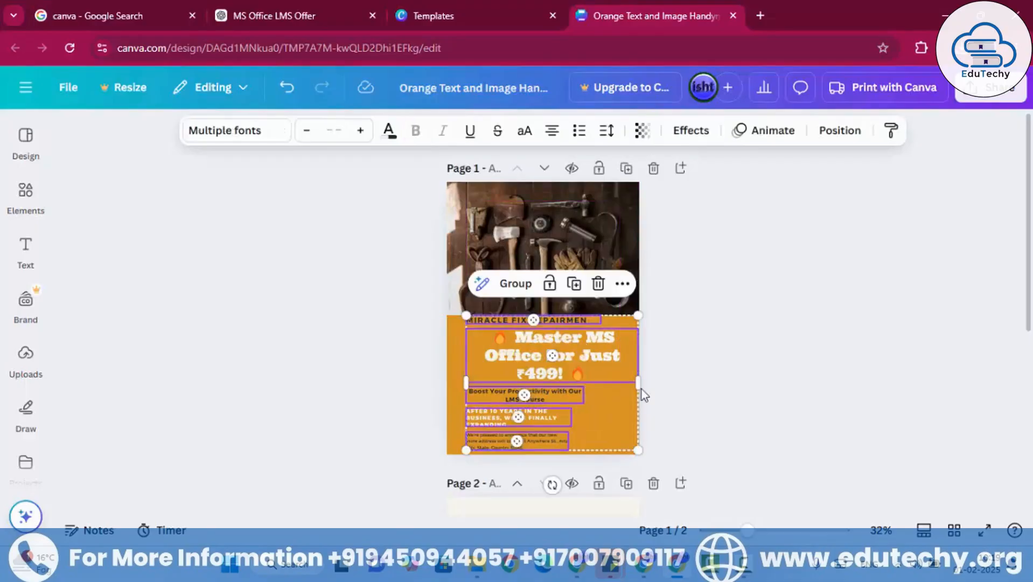
left_click(771, 390)
left_click_drag(557, 393, 585, 394)
- Widen the headline to wrap onto two lines at font size 41.2, and position it across the orange area above the subtitle
left_click(522, 354)
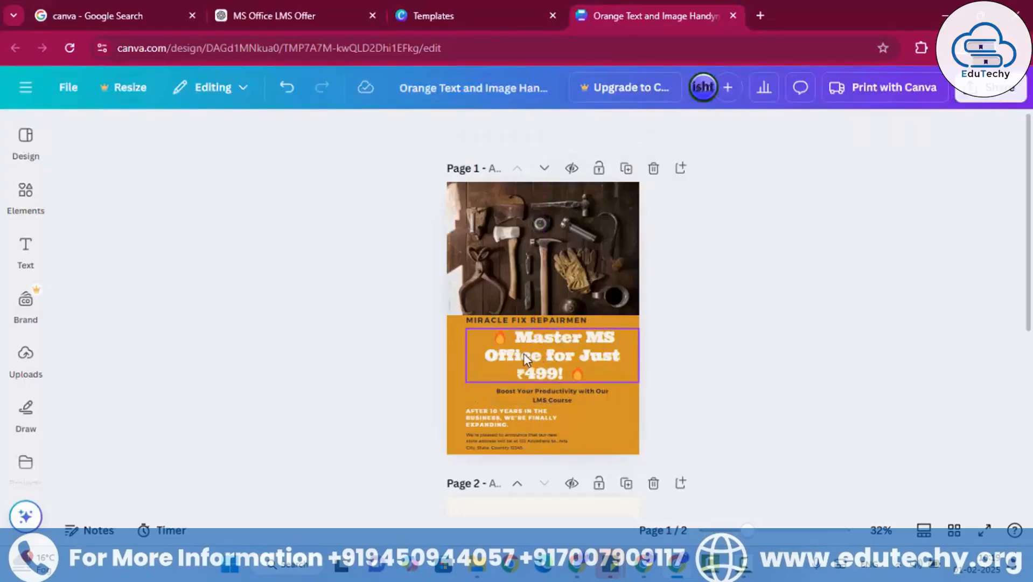
left_click_drag(468, 354, 440, 355)
left_click_drag(566, 373, 561, 363)
left_click_drag(632, 372, 640, 351)
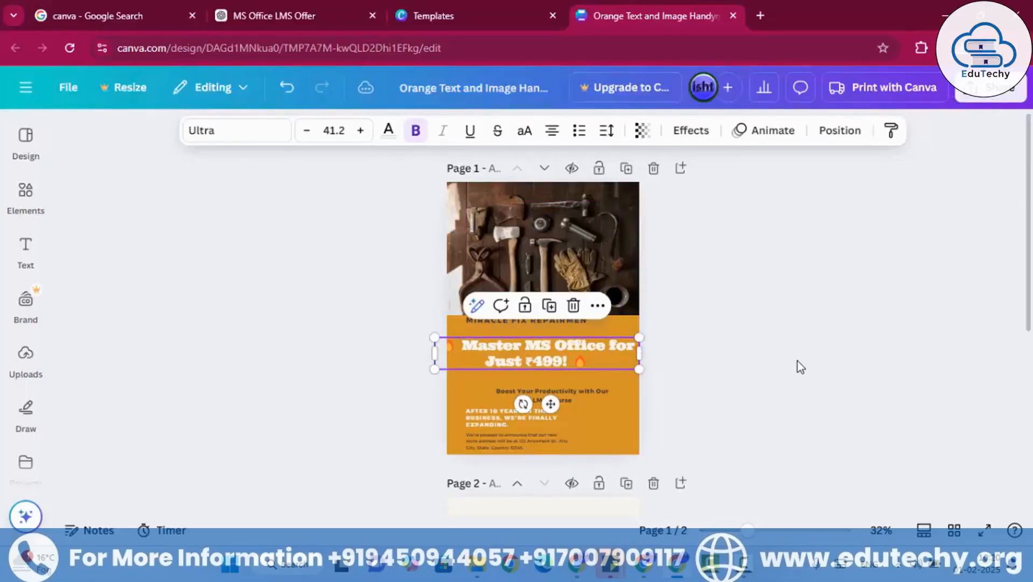
left_click(774, 362)
left_click(576, 349)
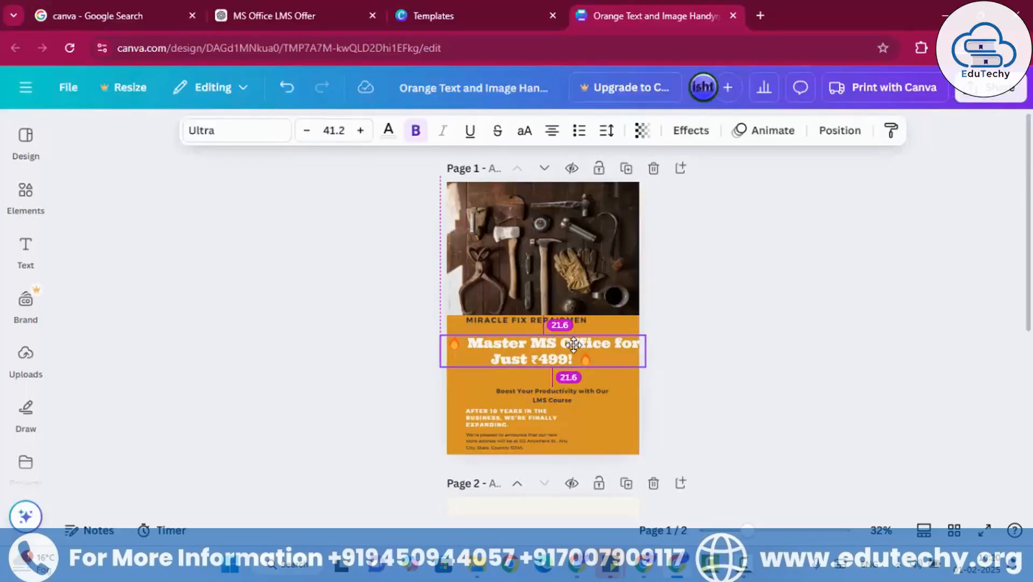
left_click(715, 360)
- Enlarge the subtitle to about font size 30.5 and centre it on the page just below the headline
left_click(570, 402)
left_click_drag(571, 401, 531, 393)
left_click_drag(454, 378, 392, 370)
left_click_drag(569, 388, 628, 393)
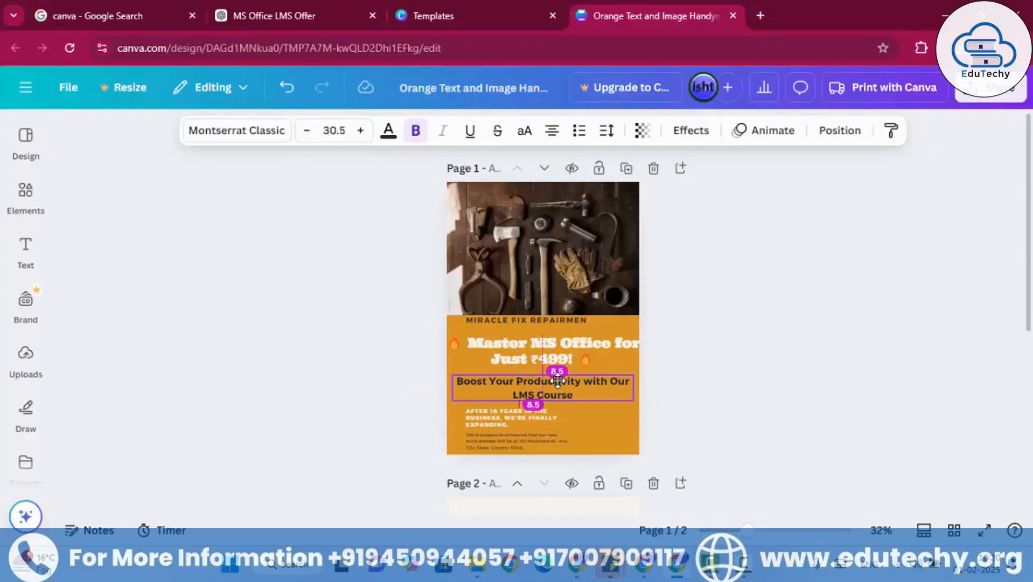
left_click(755, 384)
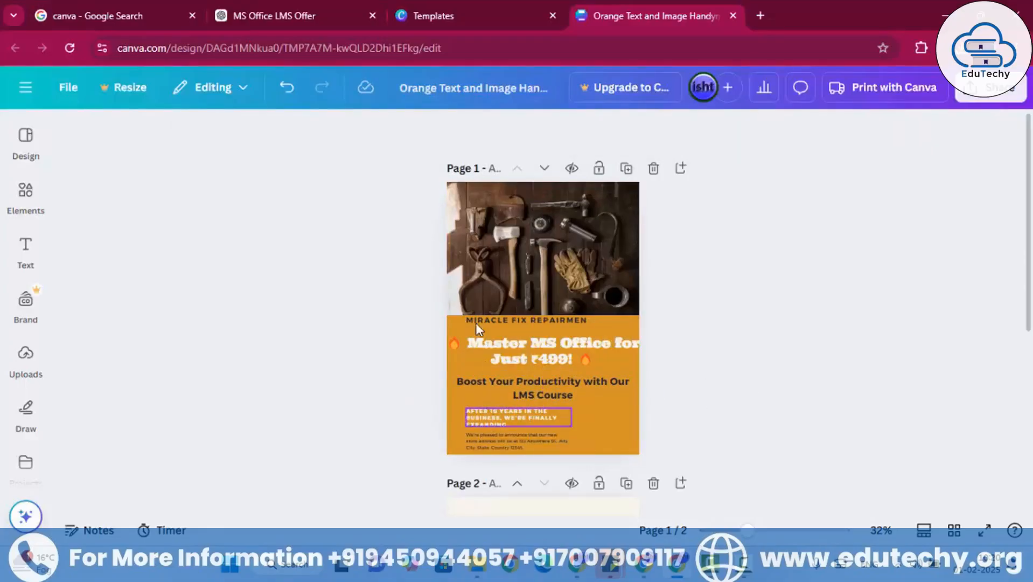
- Switch to ChatGPT and copy the generated description together with the closing line "Let me know if you want variations or a different style!"
left_click(324, 22)
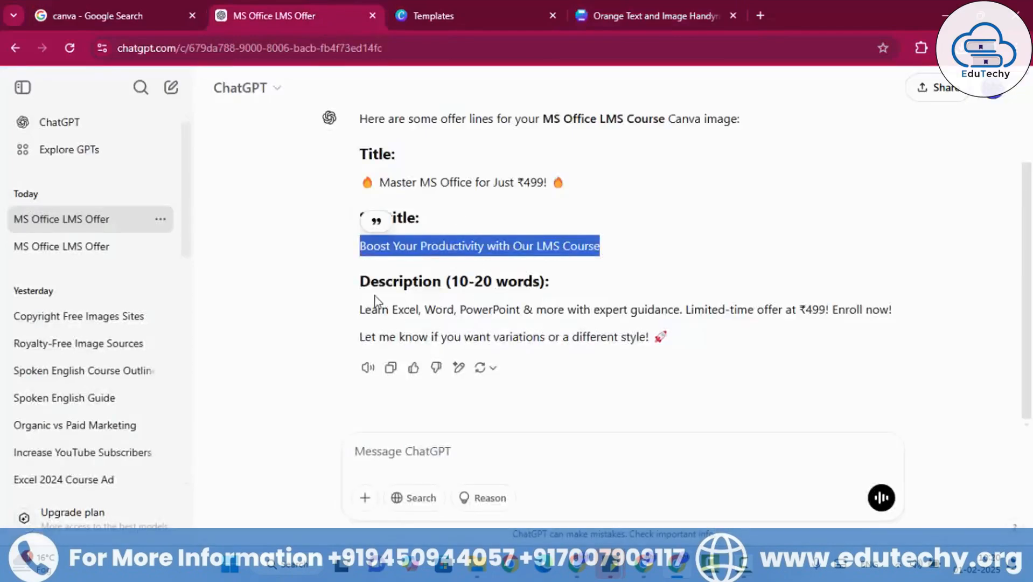
left_click_drag(360, 309, 662, 331)
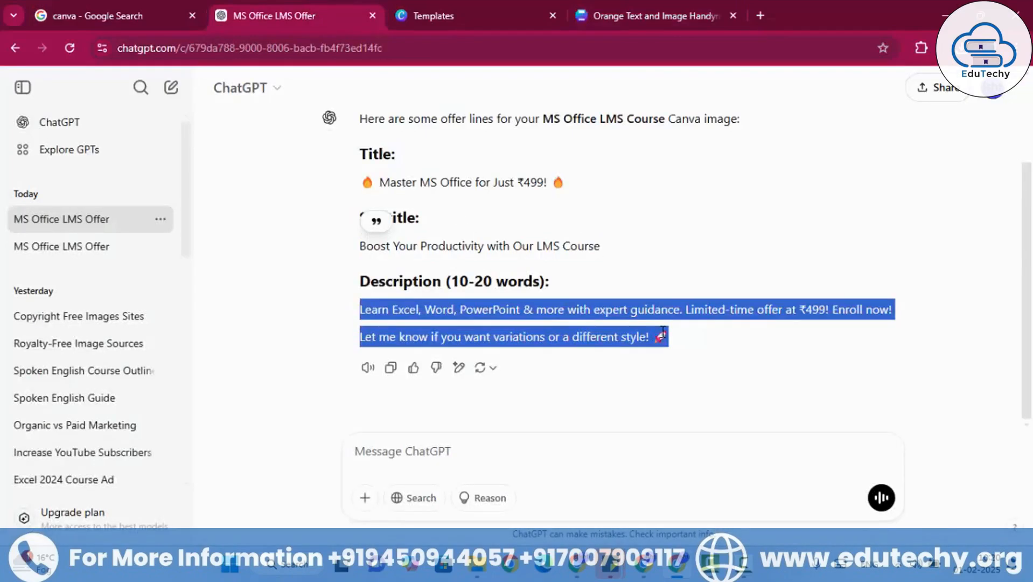
right_click(669, 349)
left_click(672, 354)
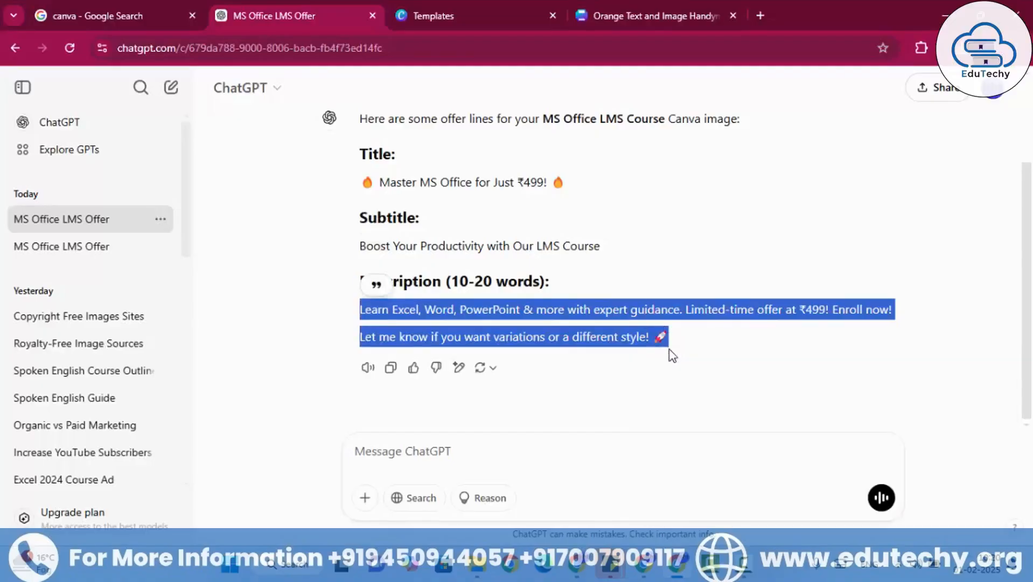
- Switch back to the Canva flyer, replace the "After 10 years in the business" text with the copied description, and widen its text box
left_click(622, 12)
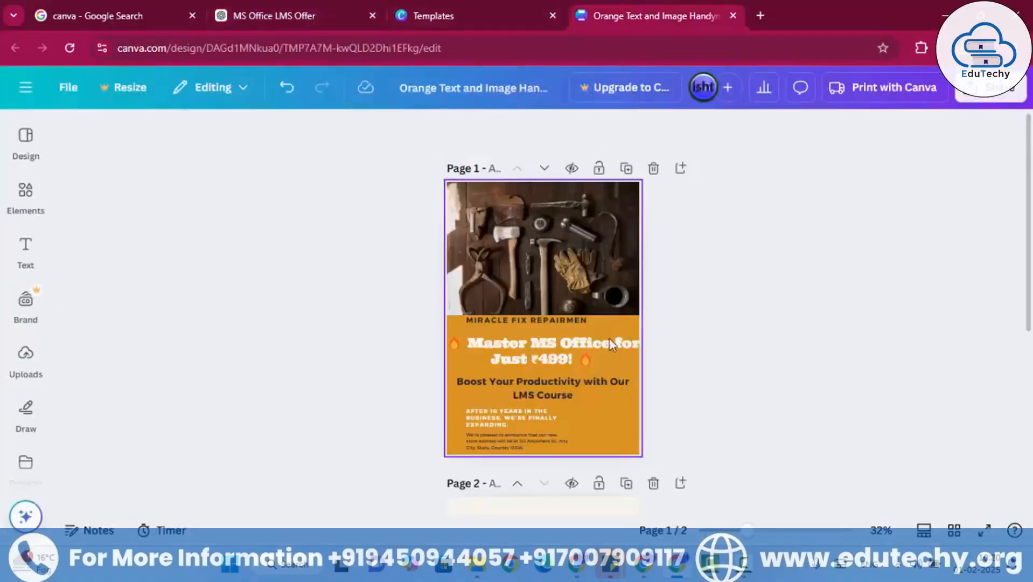
double_click(531, 411)
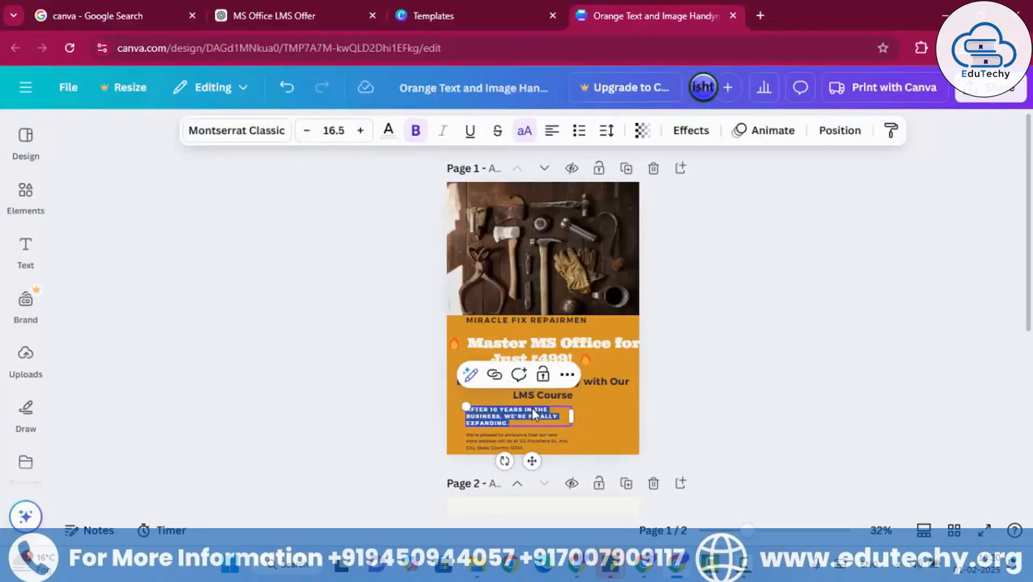
key("ctrl+v")
left_click_drag(572, 395, 654, 395)
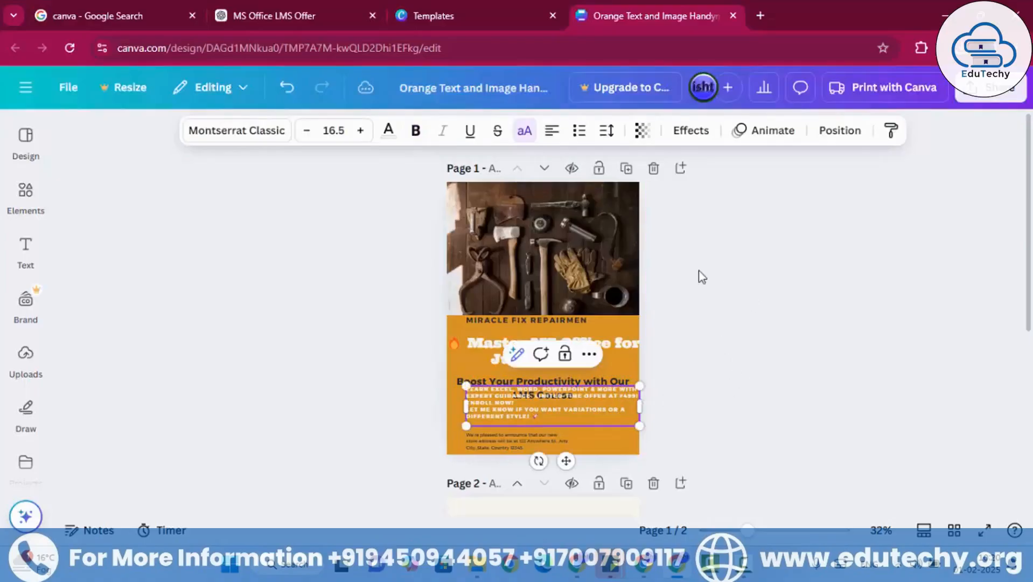
left_click(696, 357)
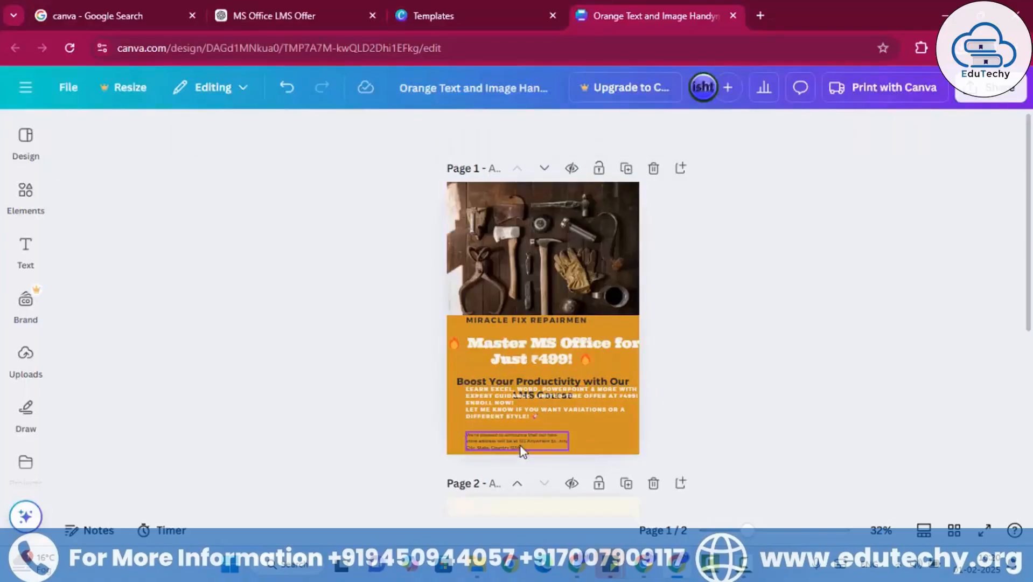
- Delete the small new-store address text and the "Miracle Fix Repairmen" line from page 1
left_click(522, 450)
key("Delete")
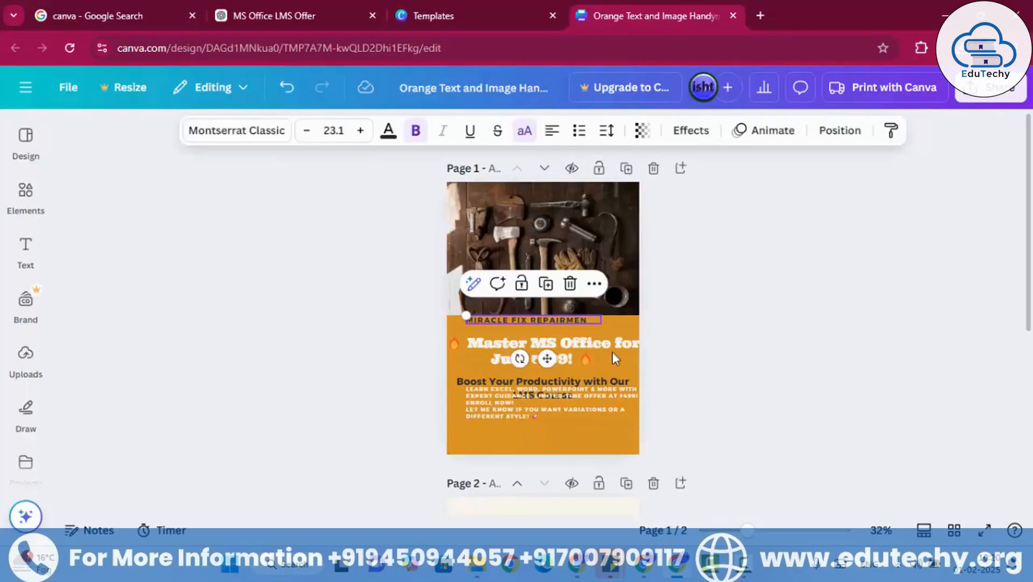
key("Delete")
- Move the description below the subtitle at the foot of page 1, try the text alignments, and leave it centre-aligned
left_click_drag(535, 415, 522, 442)
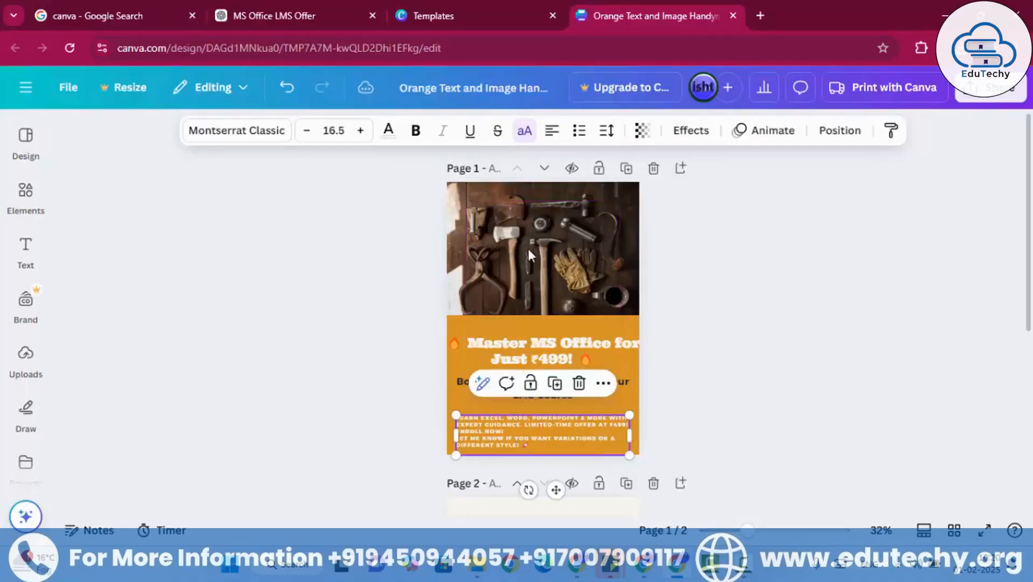
left_click(549, 134)
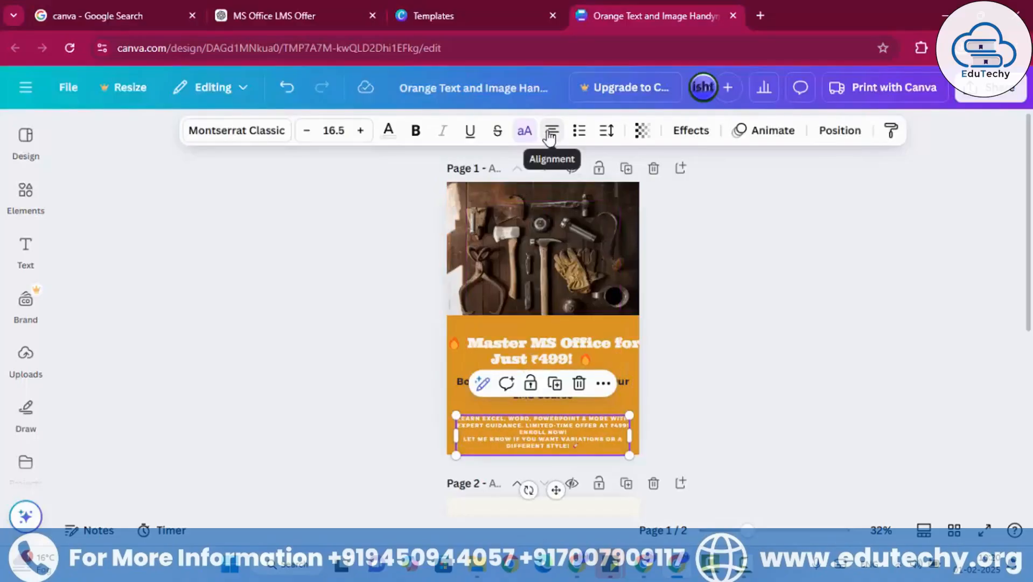
left_click(548, 134)
left_click(546, 135)
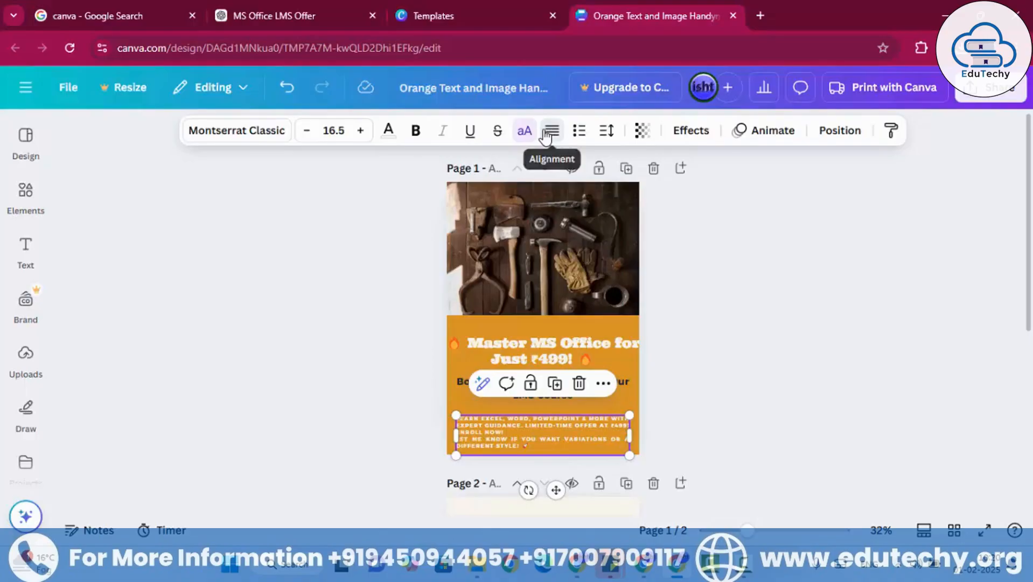
left_click(546, 135)
left_click(546, 135)
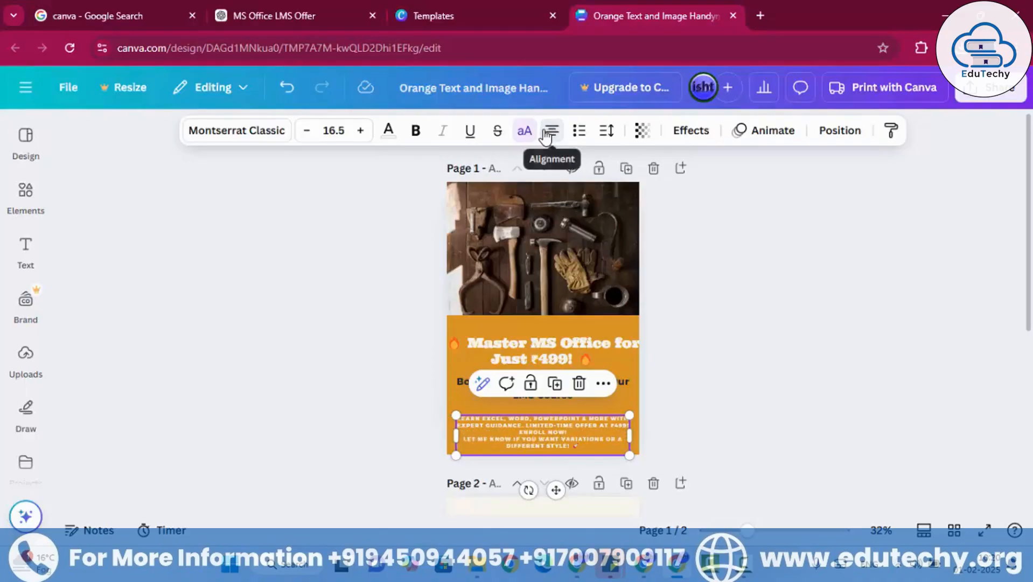
left_click(546, 135)
left_click(546, 135)
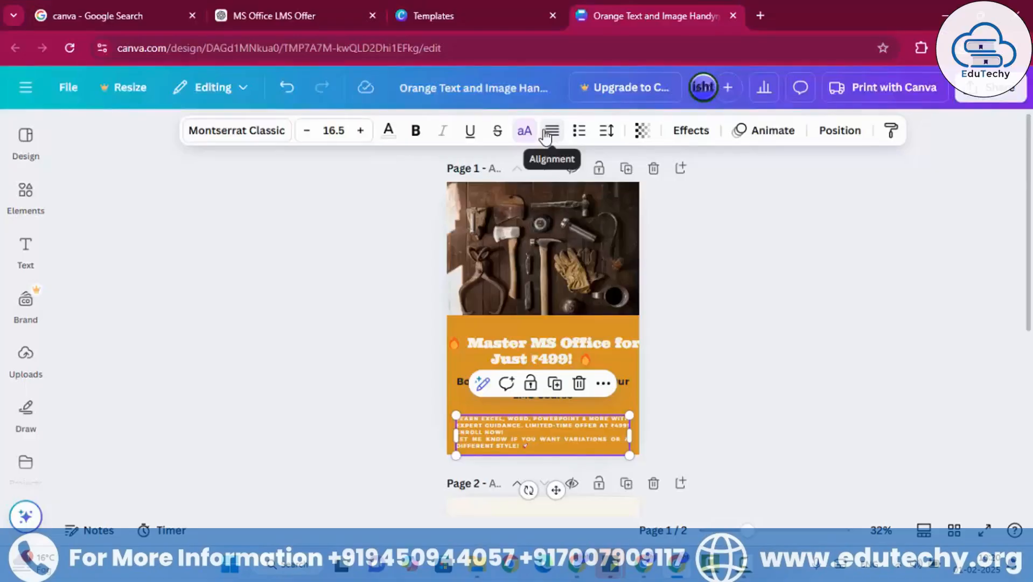
left_click(546, 135)
left_click(546, 135)
left_click(738, 317)
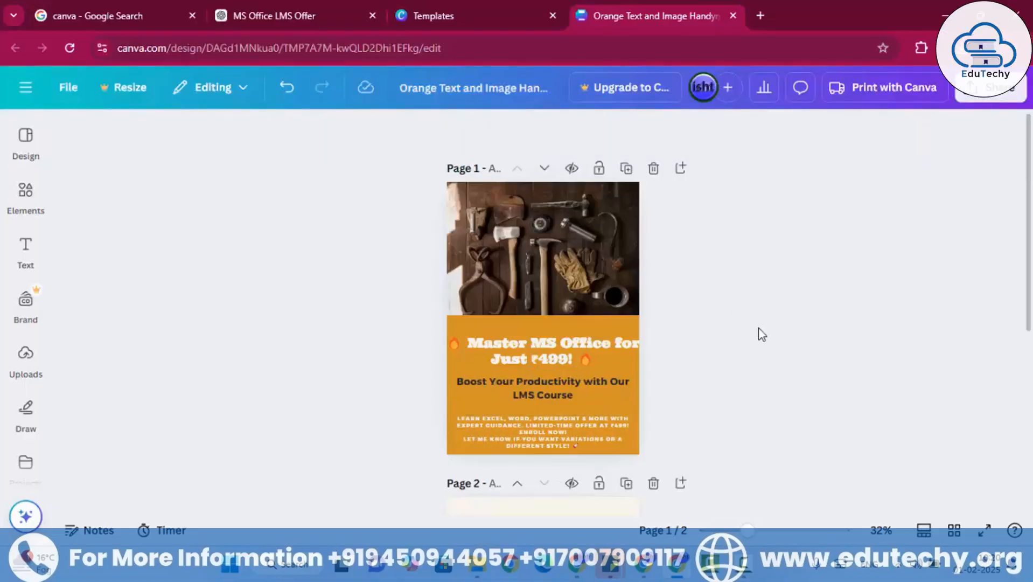
- Move the subtitle down to sit evenly between headline and description, and resize and raise the headline slightly to fit the page width
left_click_drag(540, 396, 535, 399)
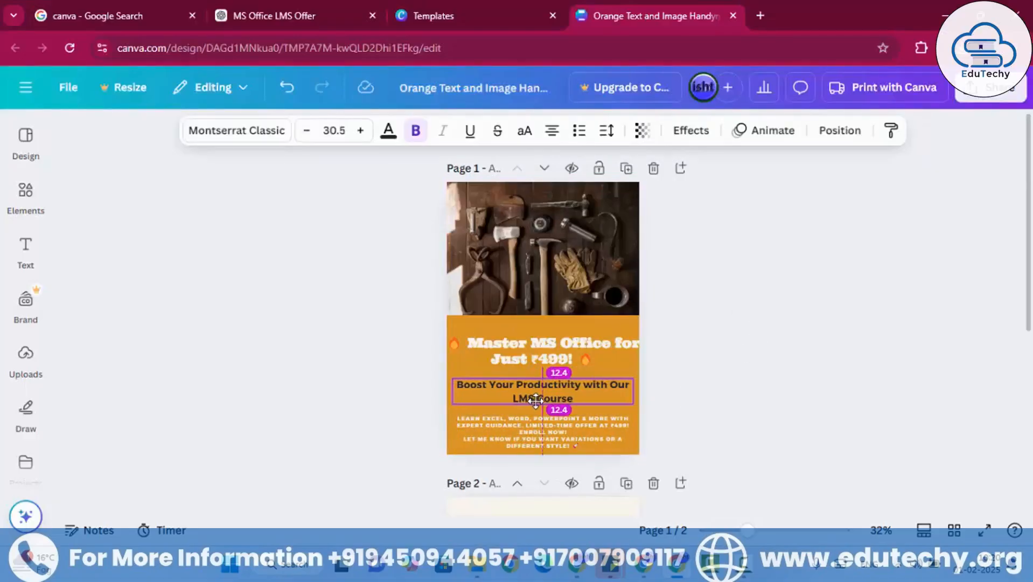
left_click(721, 322)
left_click_drag(607, 345, 630, 364)
left_click(743, 348)
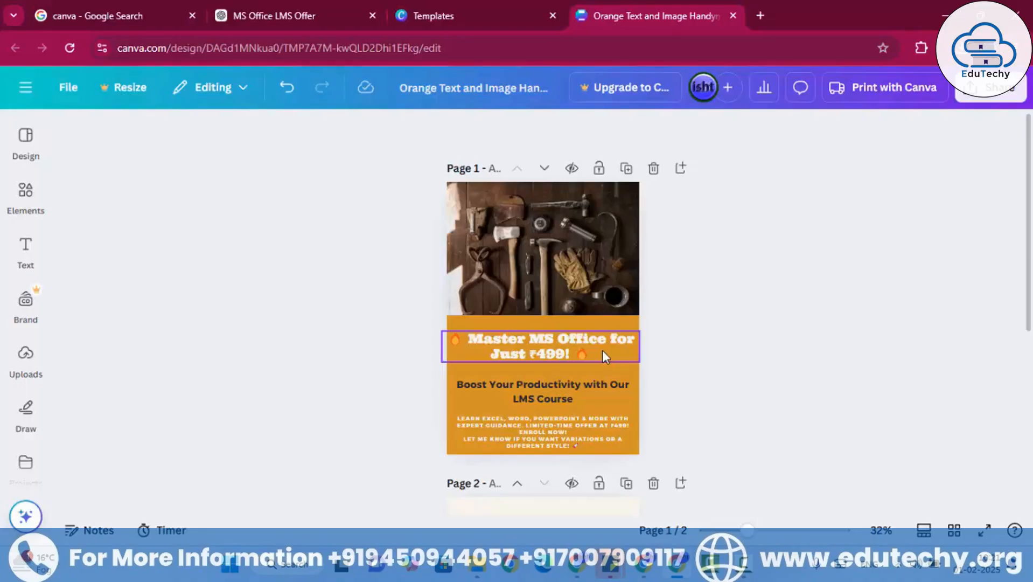
- Try removing the tools photo from page 1 and undo the deletion
left_click(549, 259)
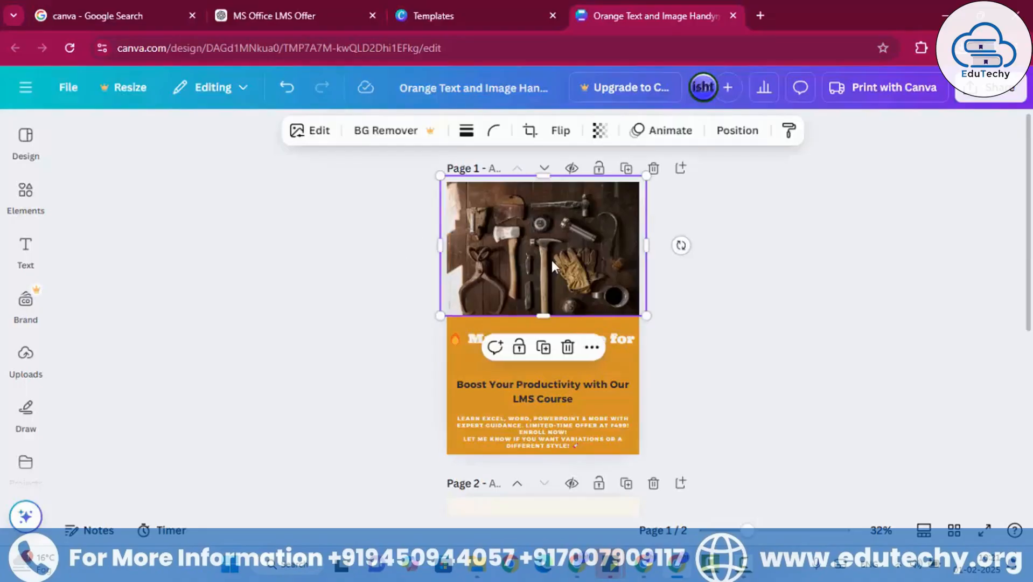
key("Delete")
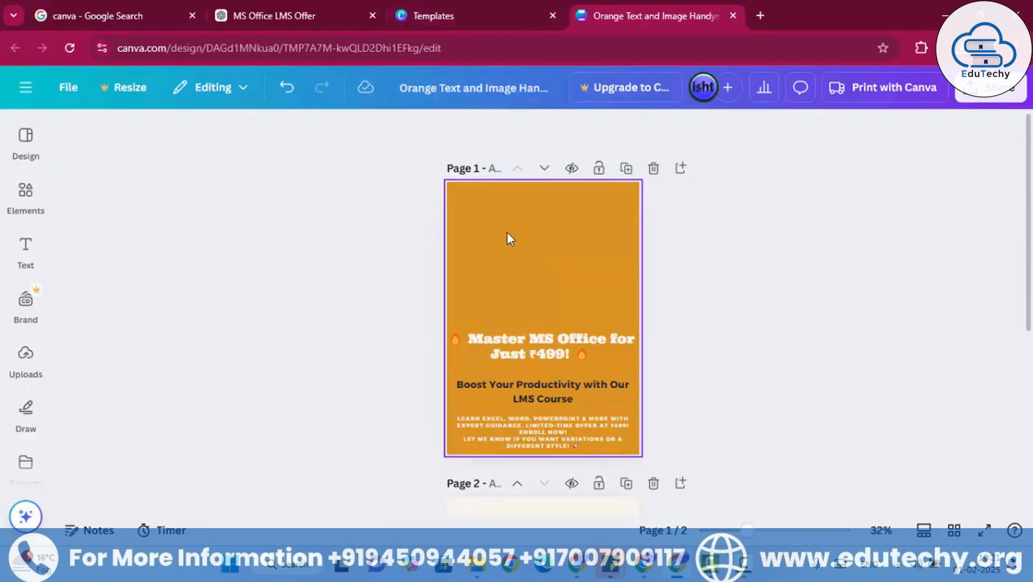
key("ctrl+z")
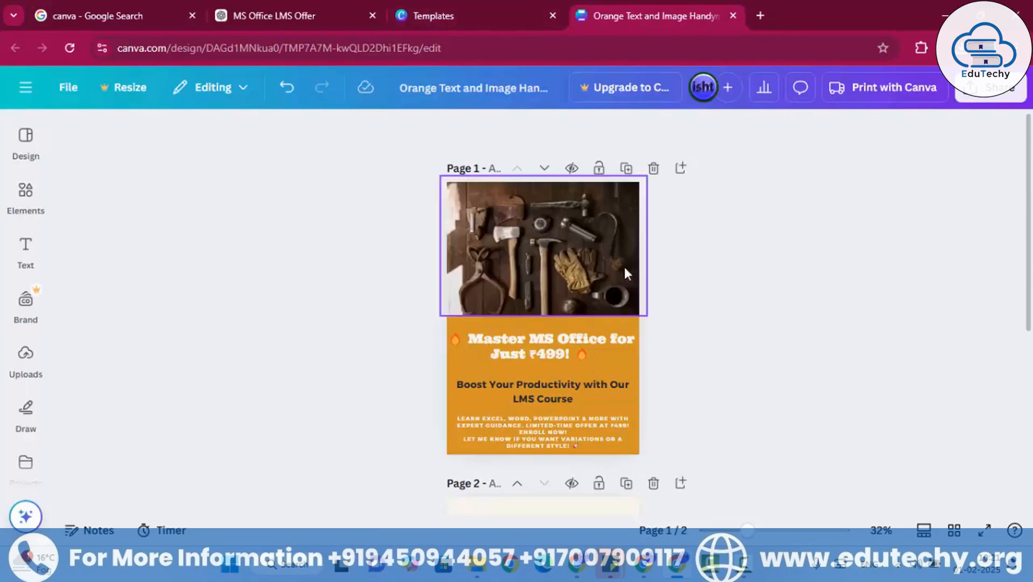
- Switch to ChatGPT and send the request "provide me attractive image for ms office training pkg"
left_click(284, 6)
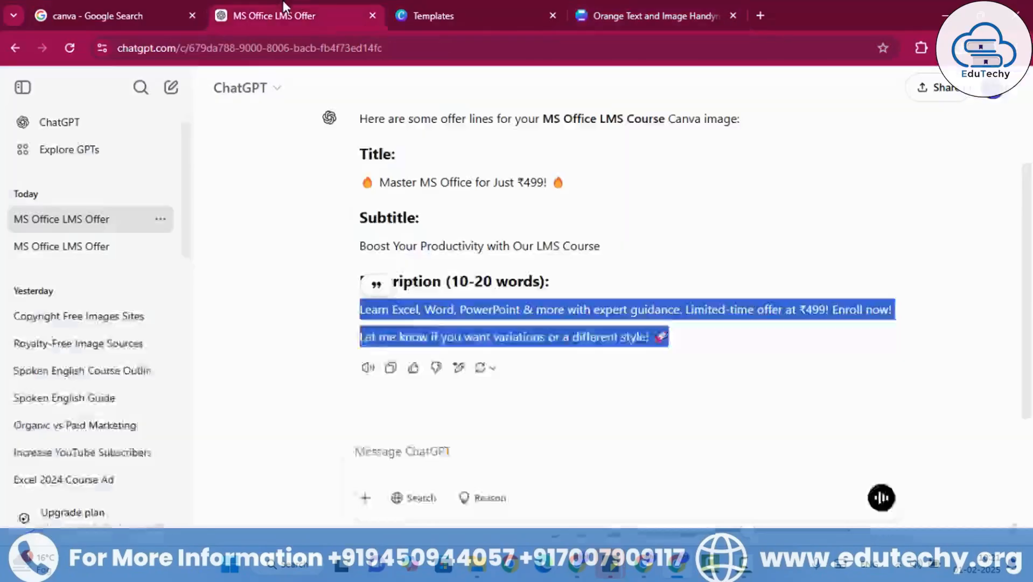
left_click(398, 435)
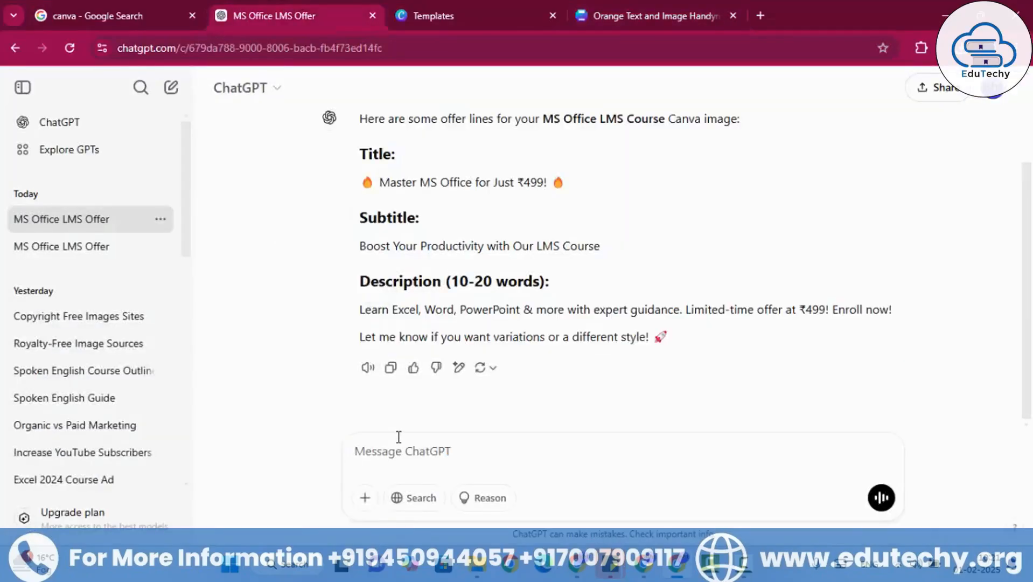
type("provide me attractive image for ms office training pkg")
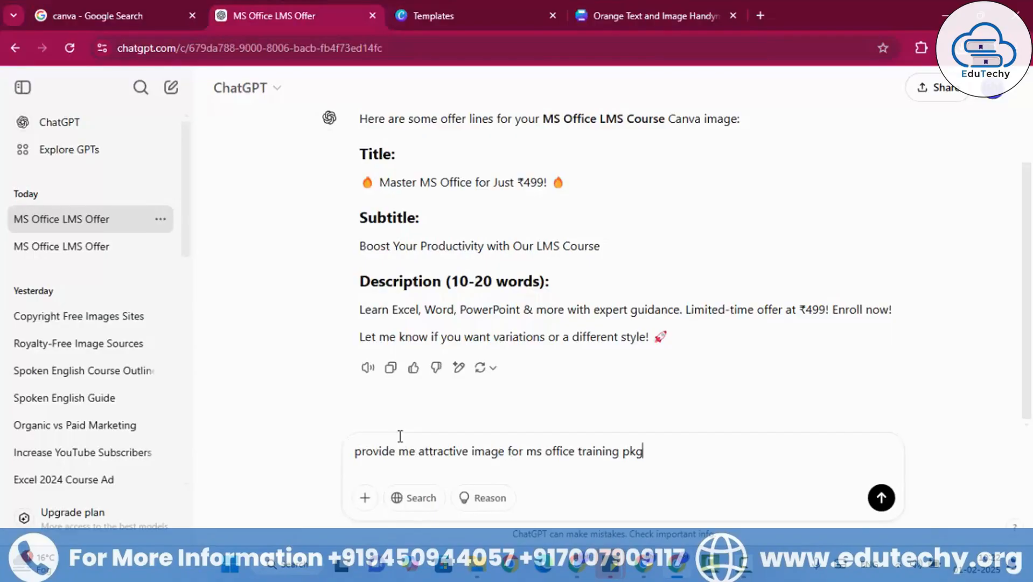
left_click(882, 498)
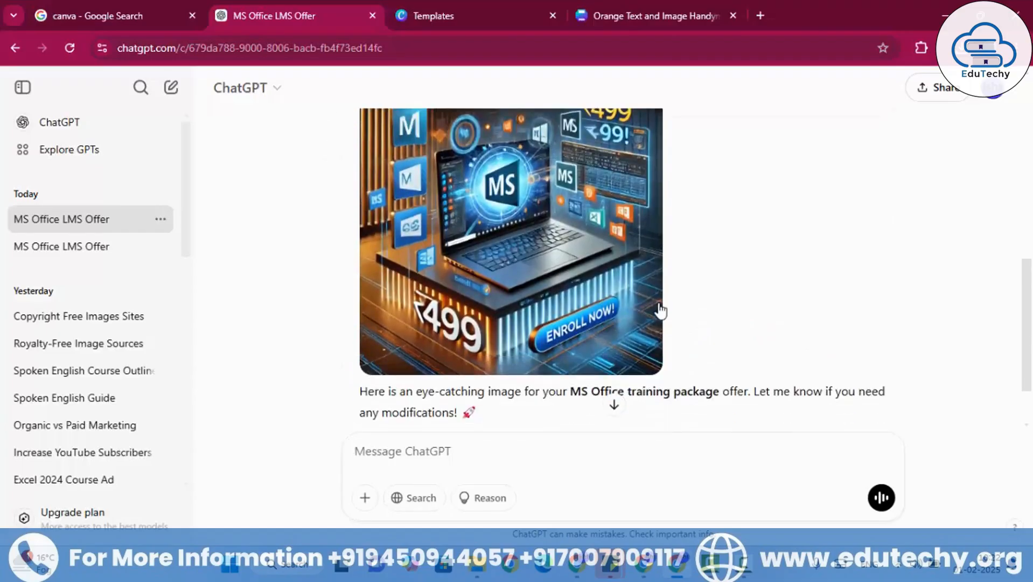
- Download the generated MS Office training image and show the folder path where it is saved
scroll(661, 311, "up", 1)
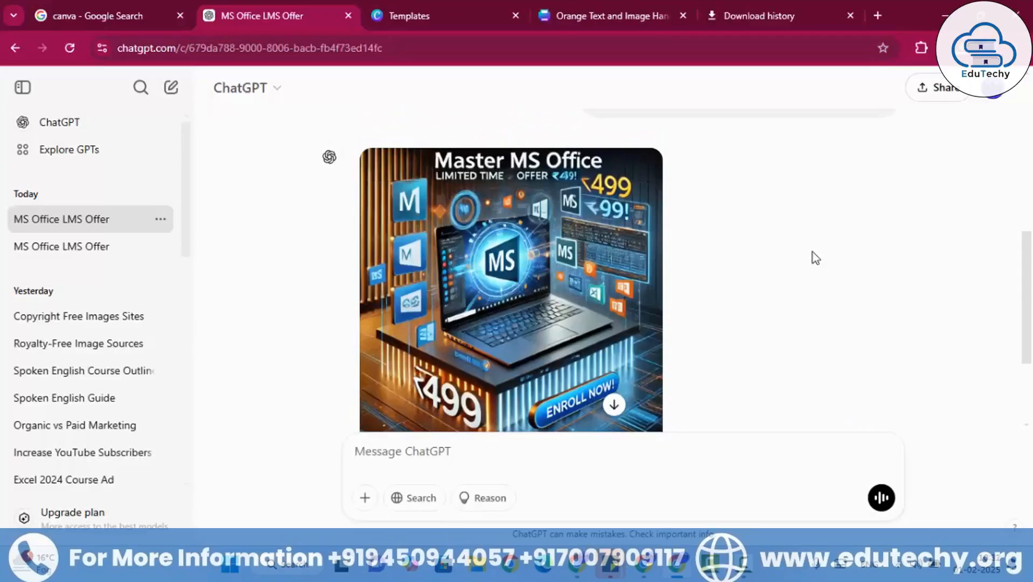
left_click(641, 171)
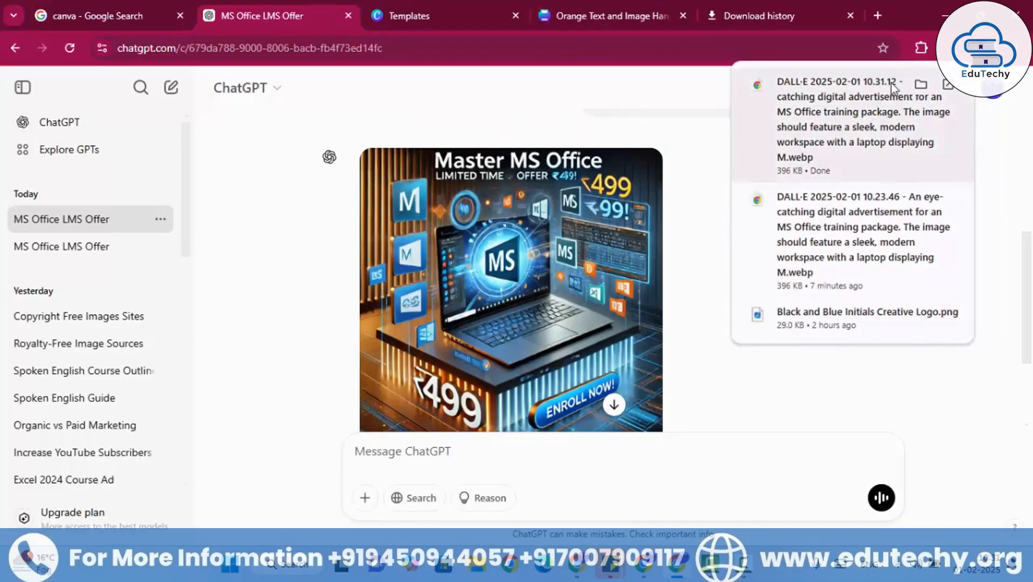
left_click(920, 83)
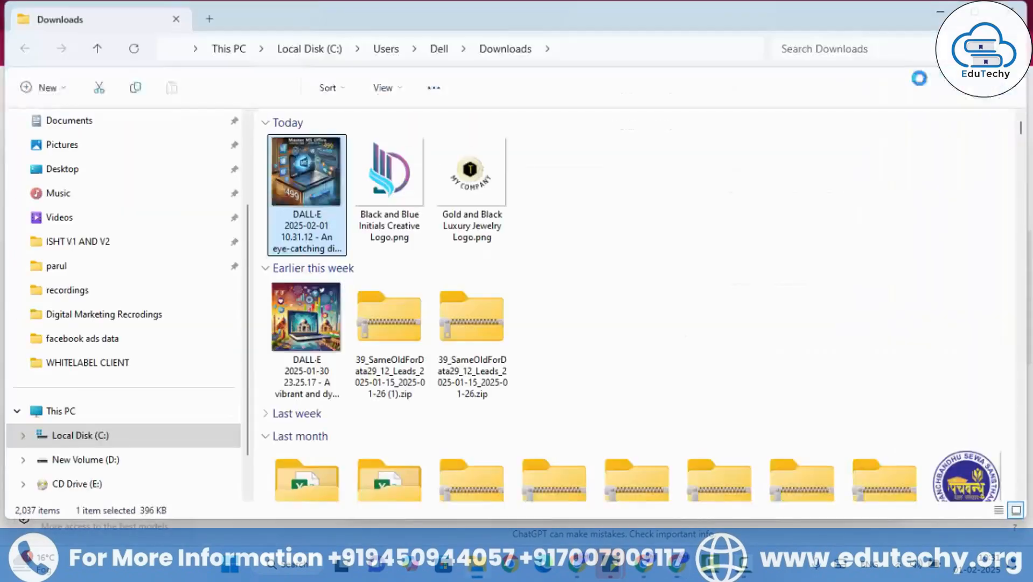
left_click(606, 47)
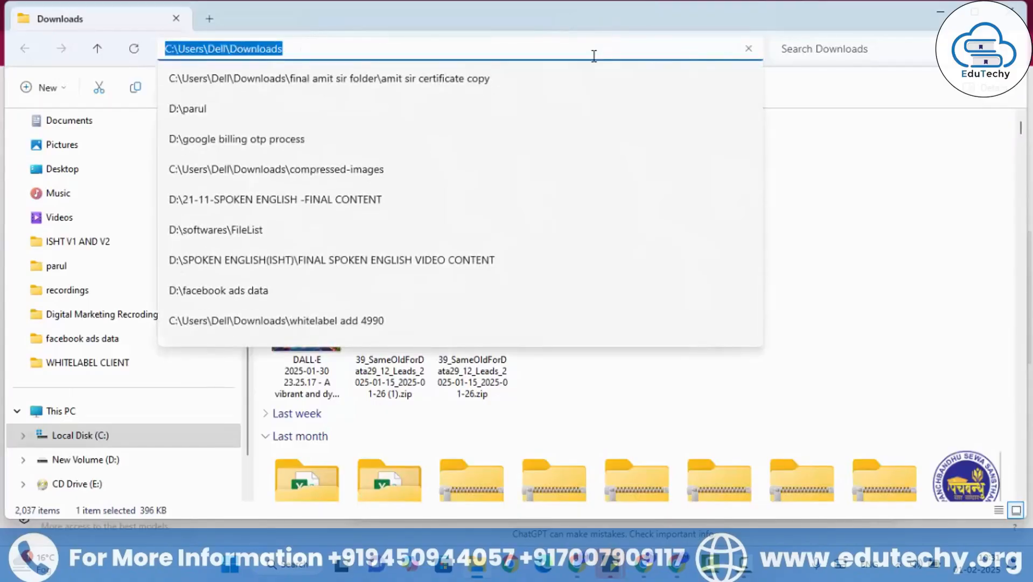
left_click(695, 566)
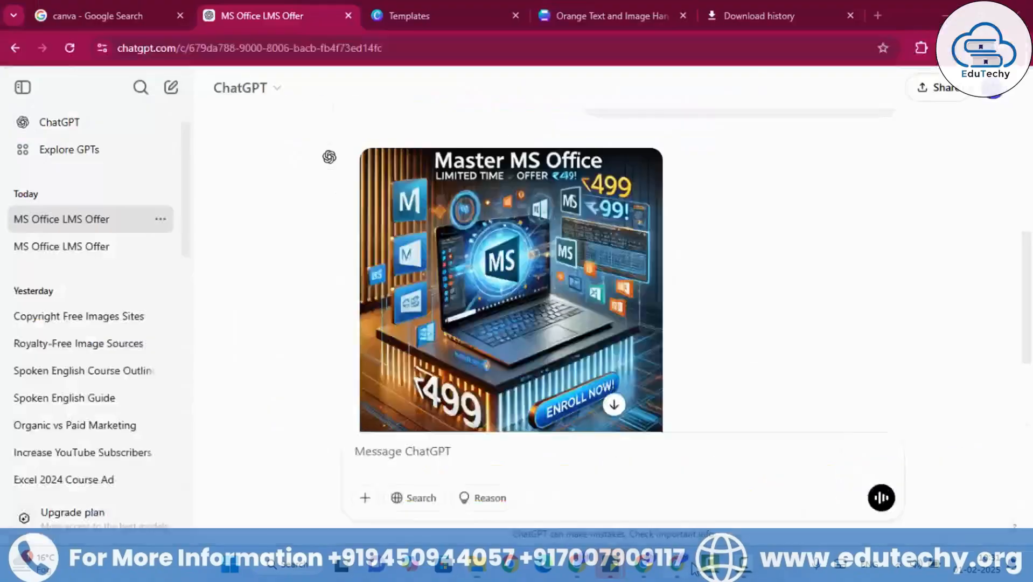
- Switch to the Canva flyer design and upload the newly downloaded DALL·E MS Office image from the Downloads folder
left_click(603, 6)
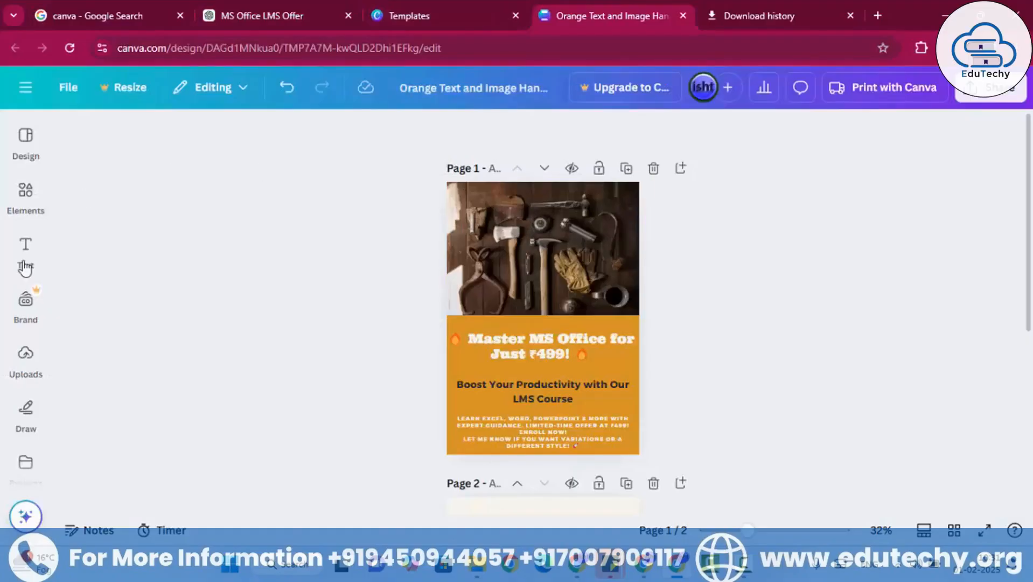
left_click(27, 356)
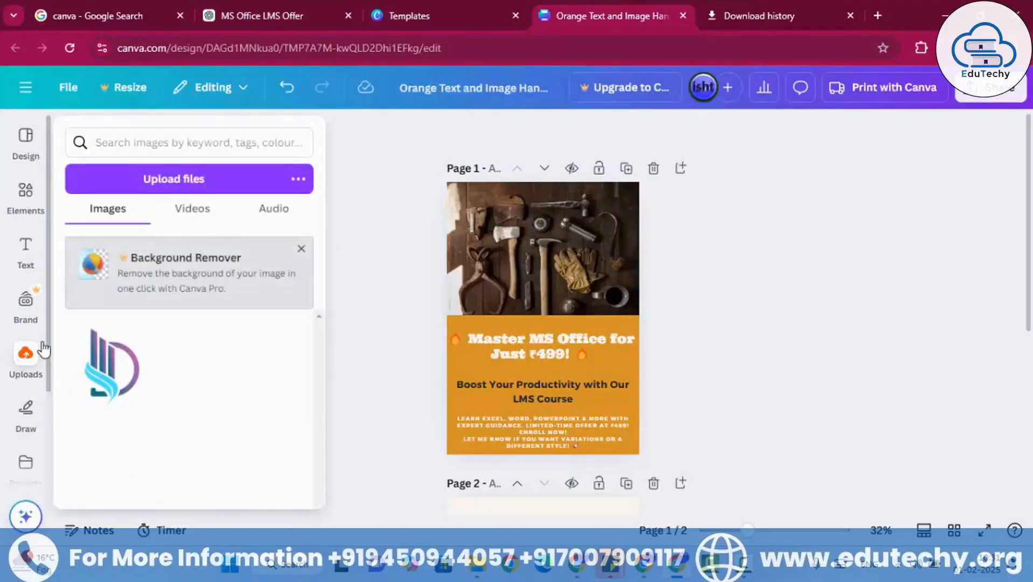
left_click(204, 187)
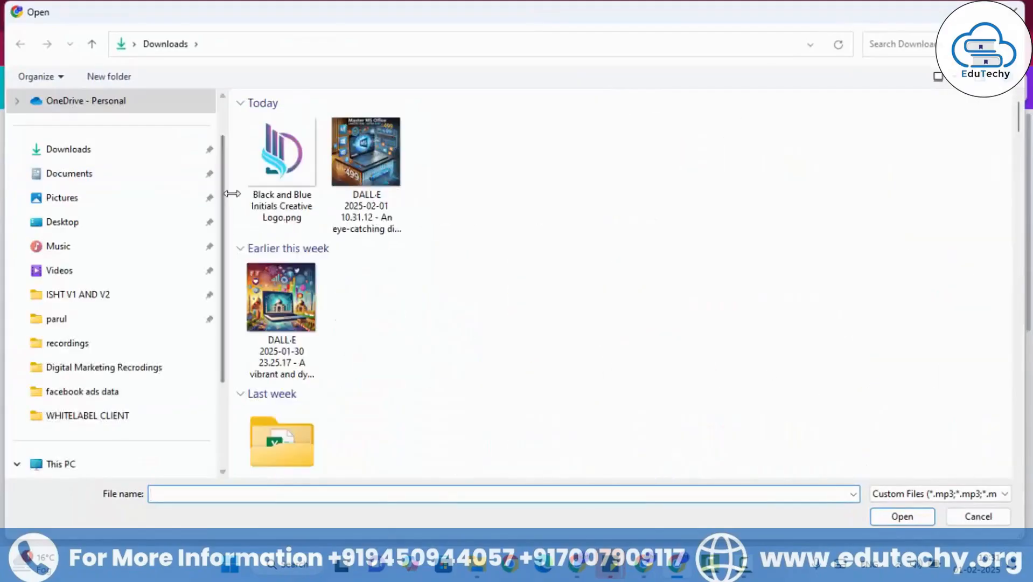
left_click(343, 44)
left_click(270, 142)
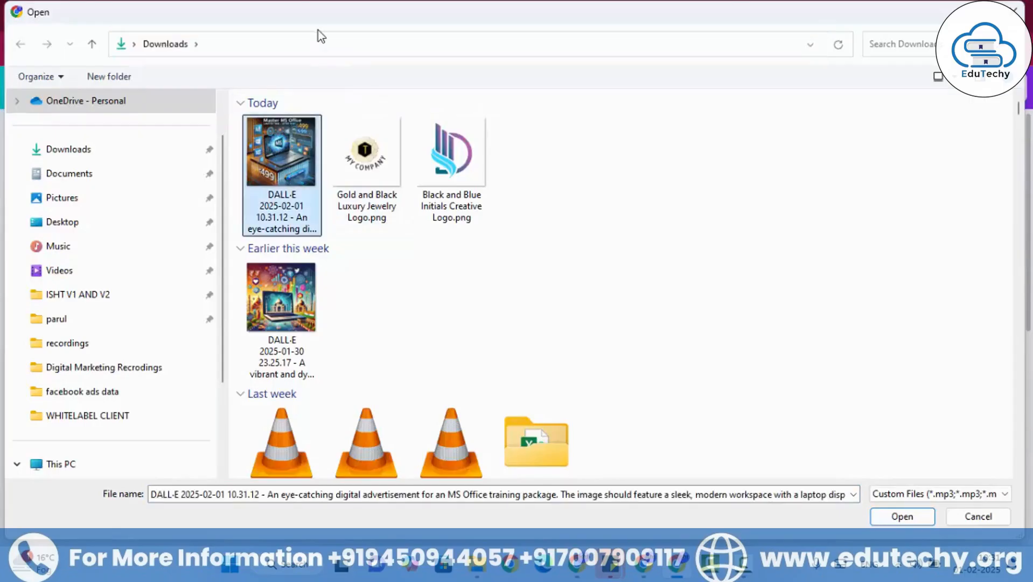
left_click(294, 49)
left_click(295, 49)
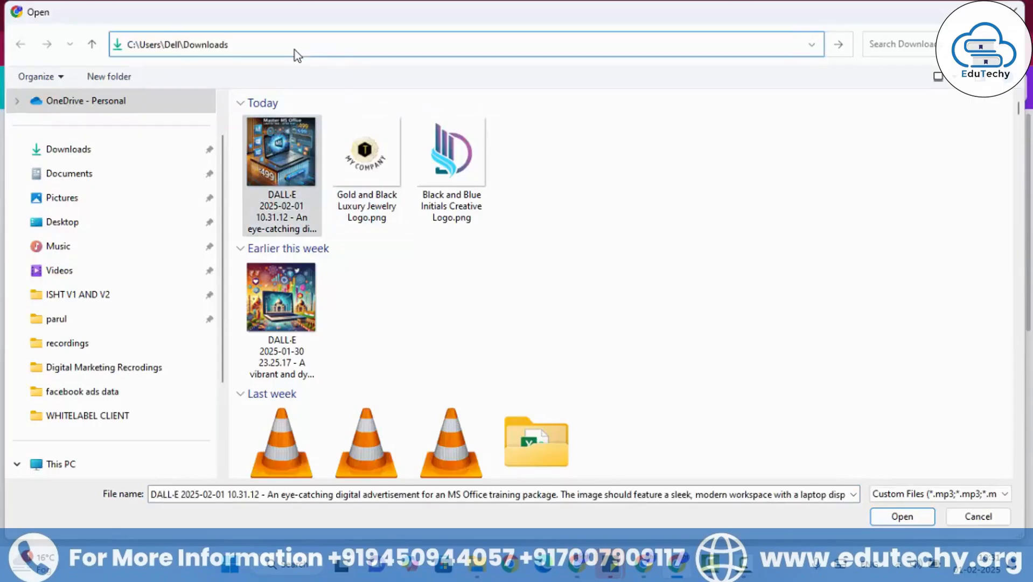
left_click(283, 161)
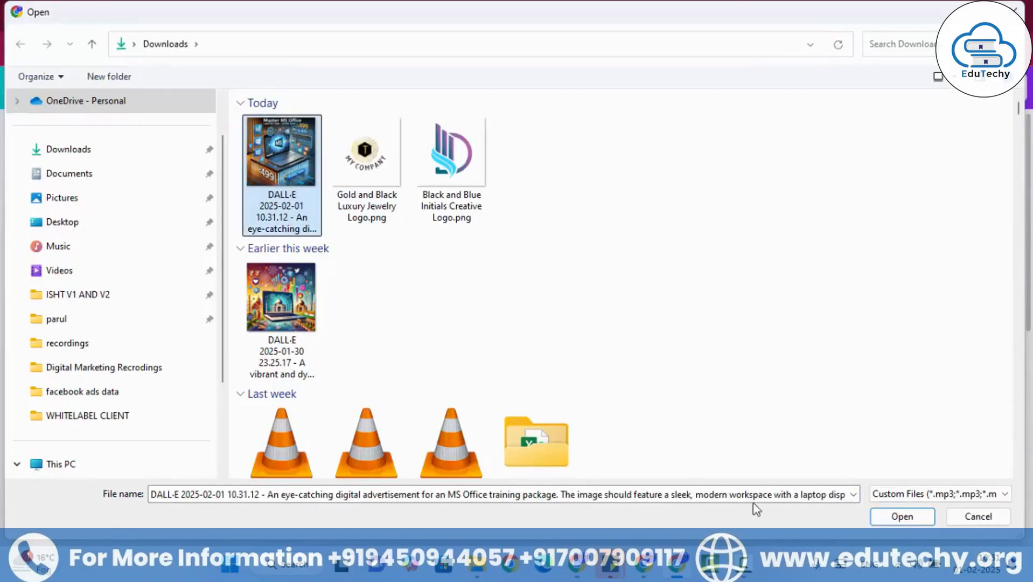
left_click(902, 516)
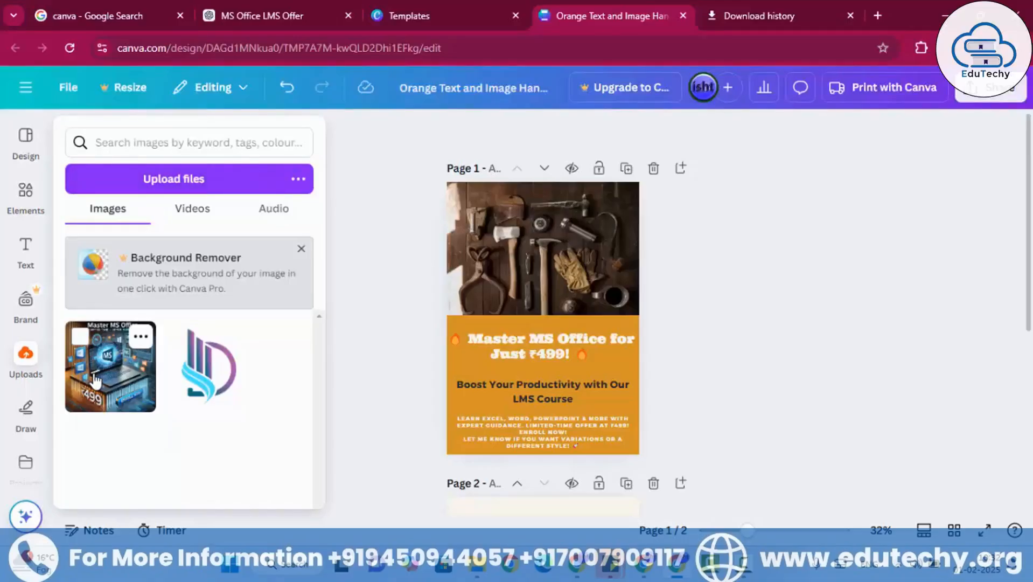
- Replace the tools photo on page 1 with the uploaded MS Office image and extend it down over about three-fifths of the page
left_click_drag(96, 381, 537, 258)
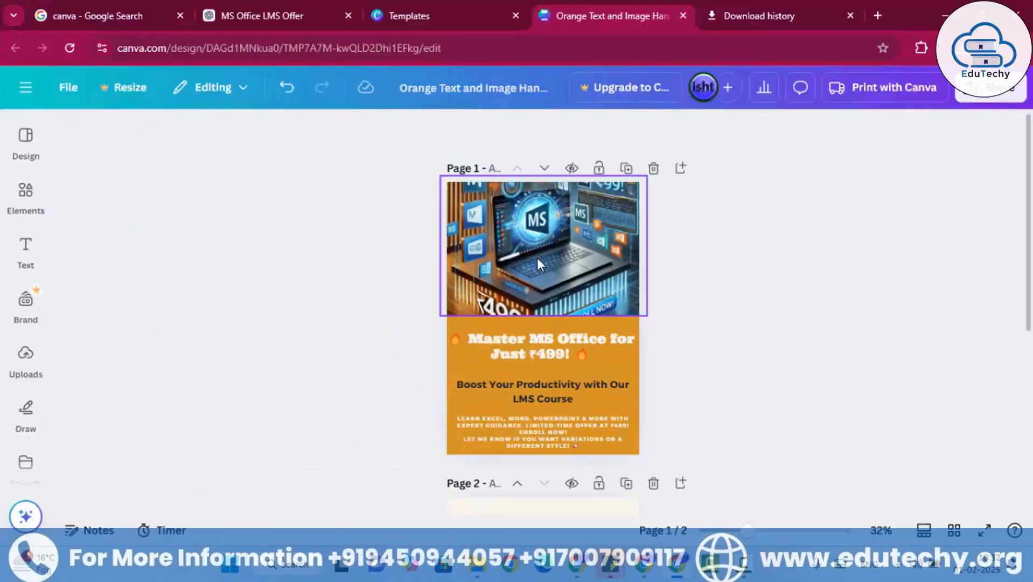
left_click(536, 257)
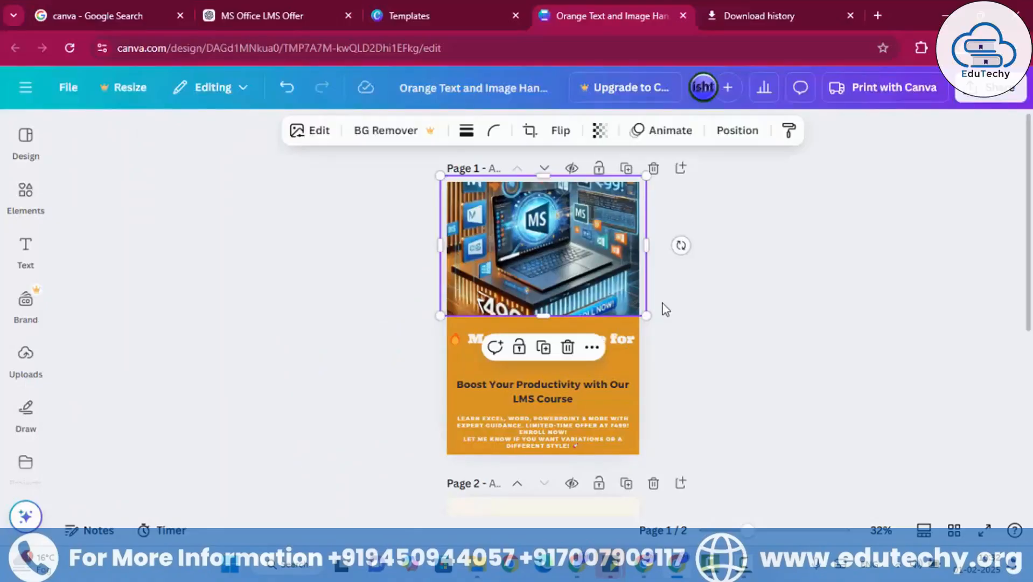
mouse_move(646, 316)
left_mouse_down()
mouse_move(631, 304)
mouse_move(638, 312)
left_mouse_up()
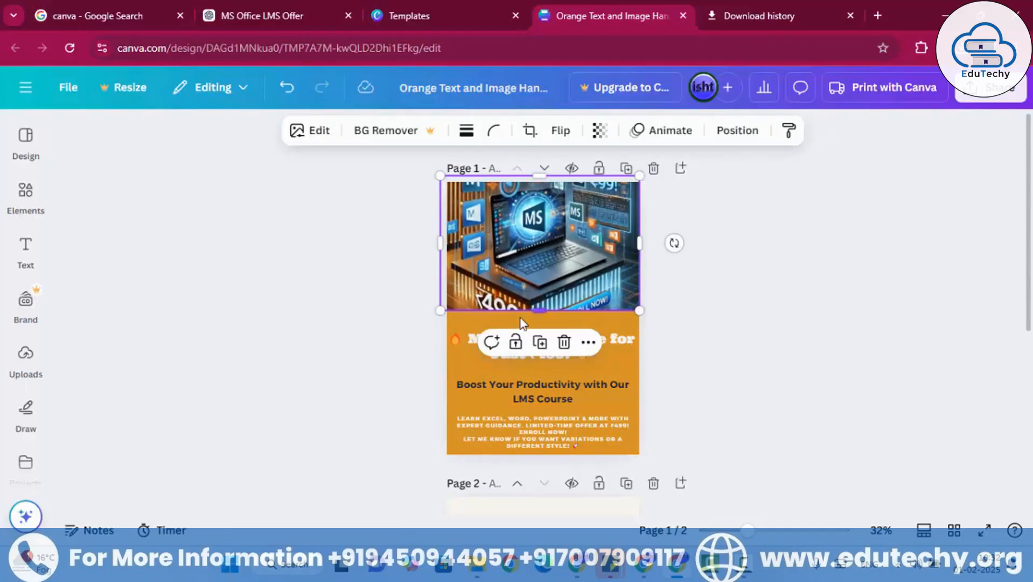
left_click_drag(536, 315, 556, 303)
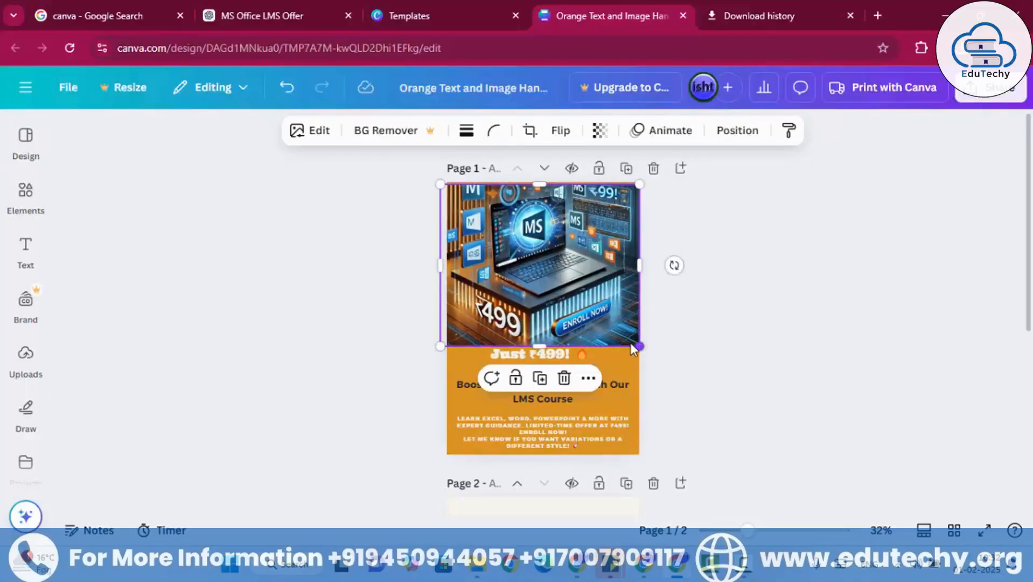
left_click_drag(631, 343, 639, 344)
- Move the subtitle and the headline down on page 1 so both sit below the enlarged image
mouse_move(565, 390)
left_mouse_down()
mouse_move(549, 404)
mouse_move(560, 404)
left_mouse_up()
left_click(572, 384)
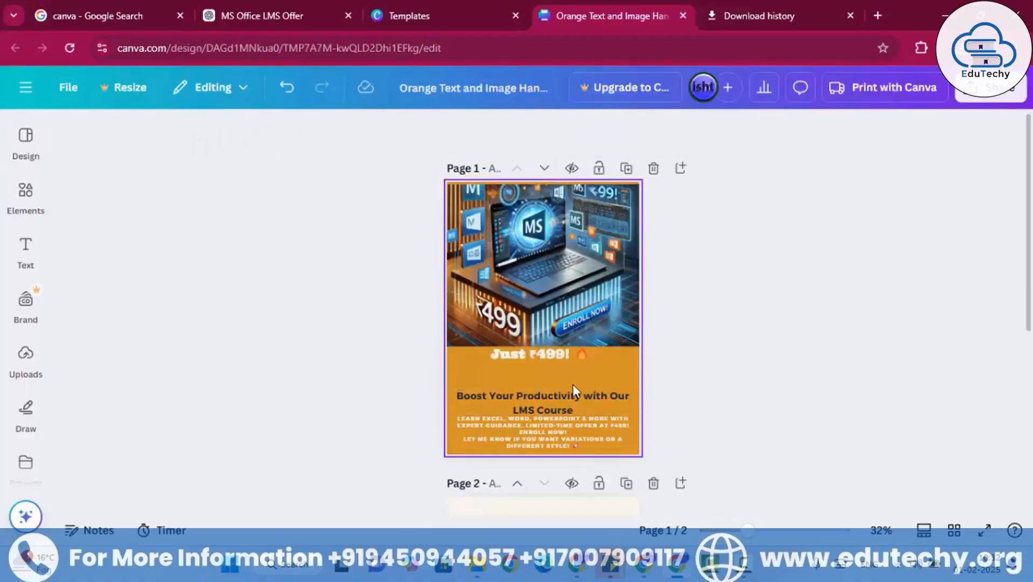
left_click(536, 364)
left_click_drag(540, 366, 537, 382)
left_click(746, 309)
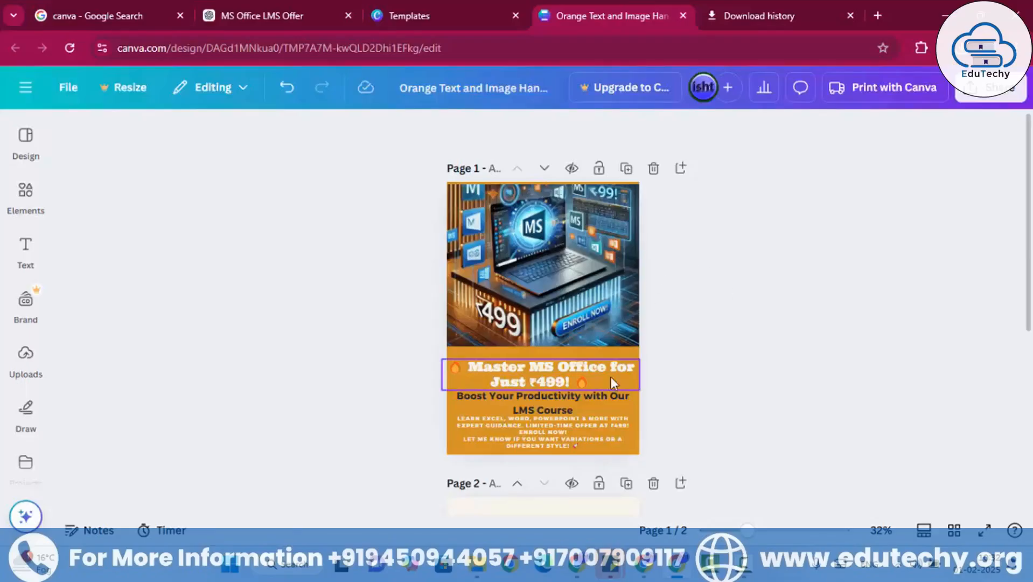
left_click(571, 435)
left_click(575, 435)
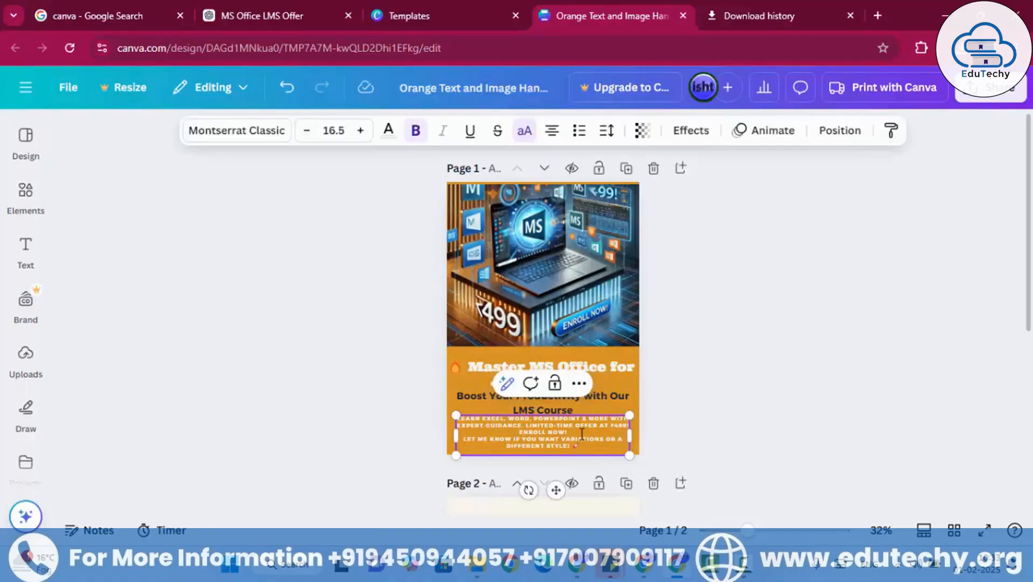
key("ctrl+a")
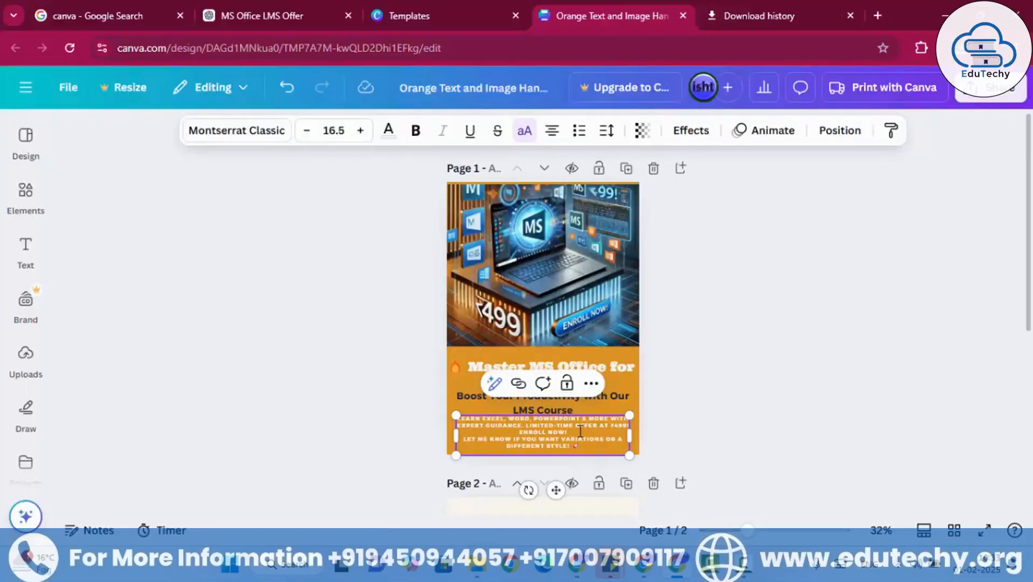
left_click(722, 373)
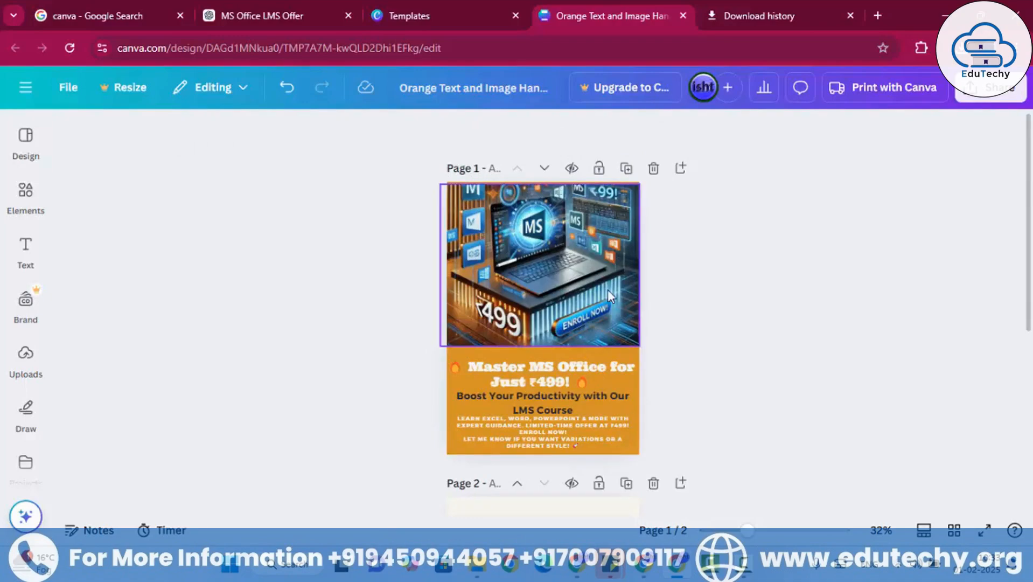
- Try violet, pastel gradient, turquoise, purple, pink and red as the background colour of page 1
left_click(636, 406)
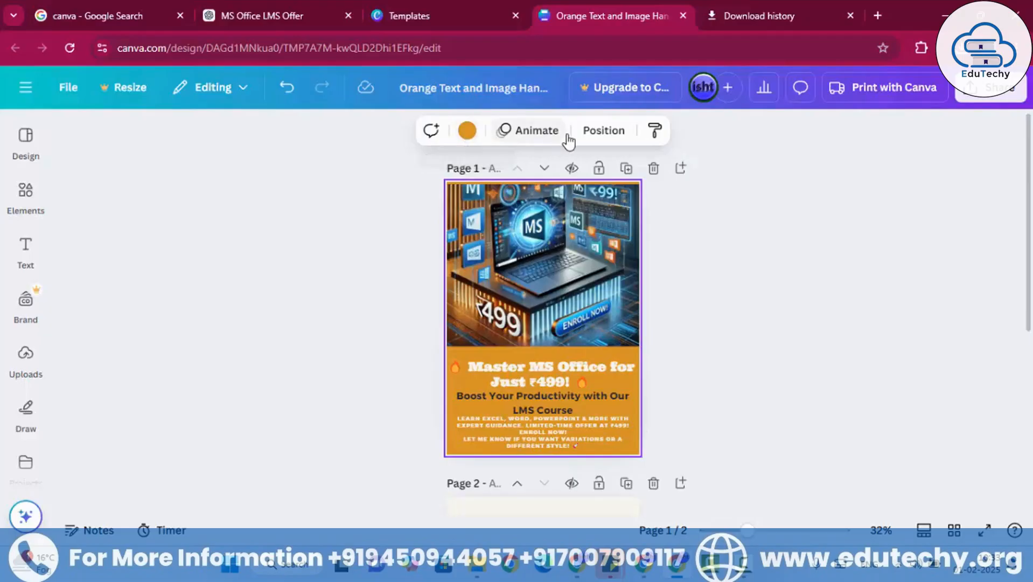
left_click(465, 134)
scroll(168, 334, "down", 3)
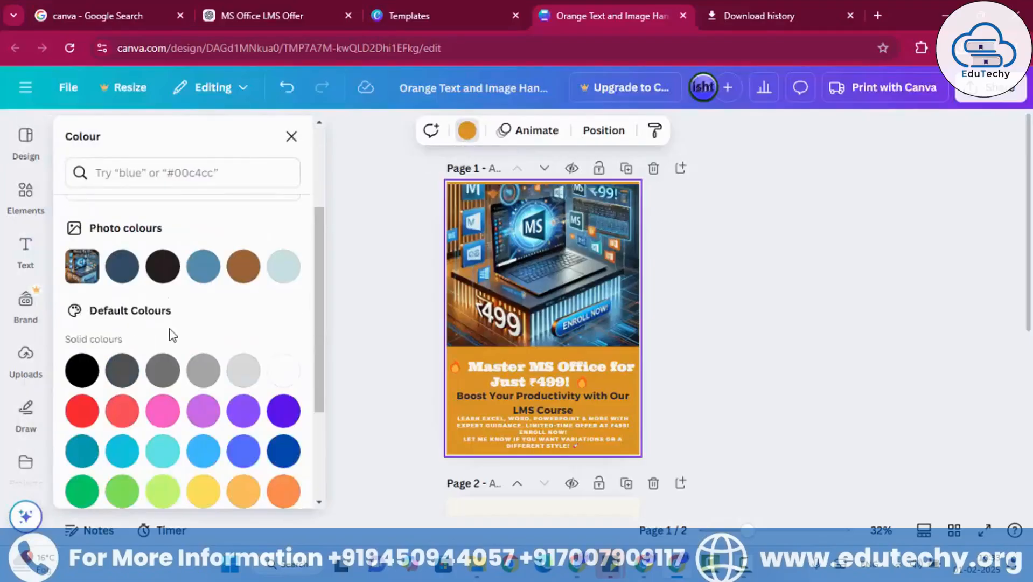
left_click(298, 409)
scroll(238, 390, "down", 3)
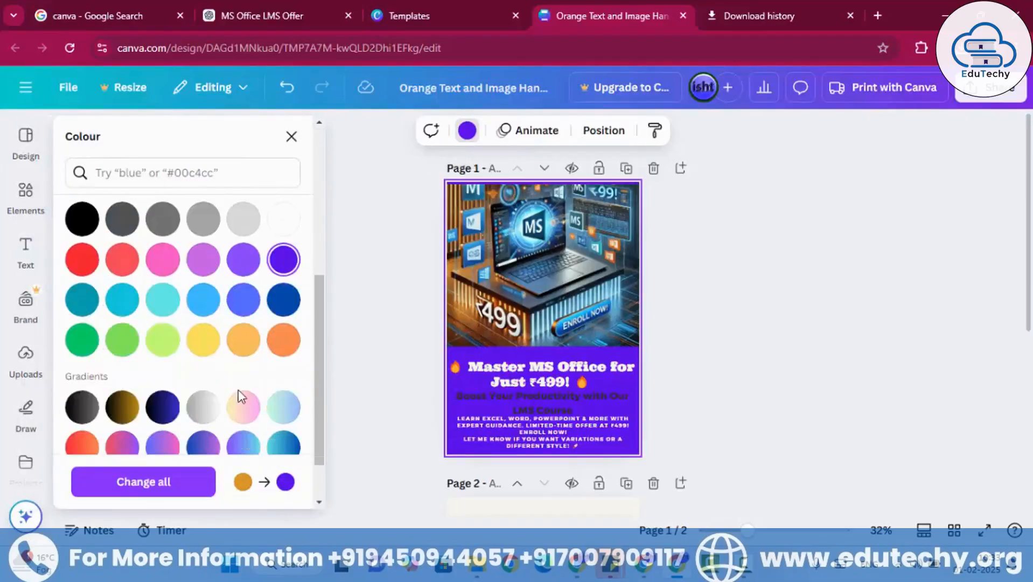
left_click(243, 407)
scroll(240, 379, "down", 2)
left_click(284, 344)
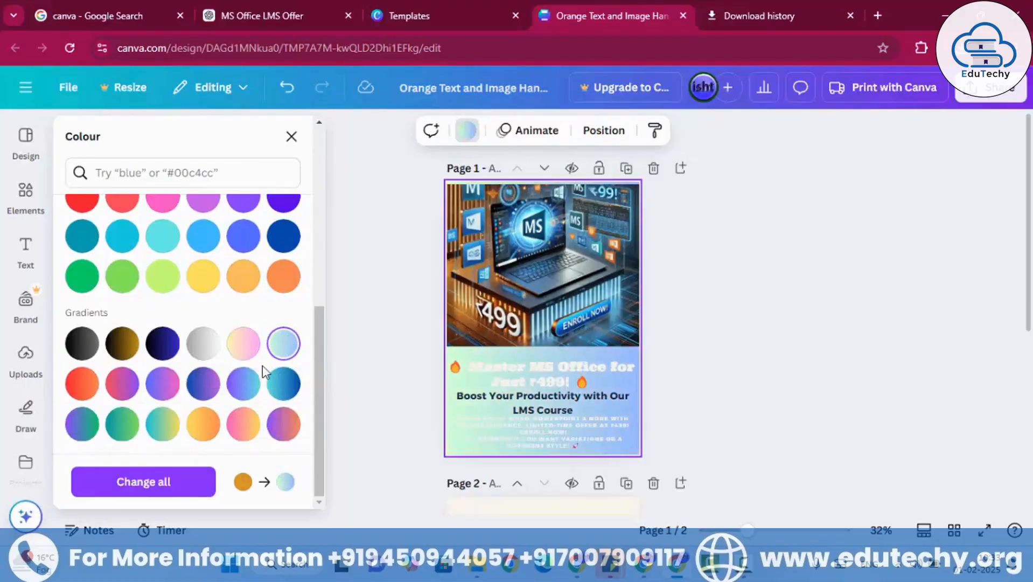
left_click(172, 240)
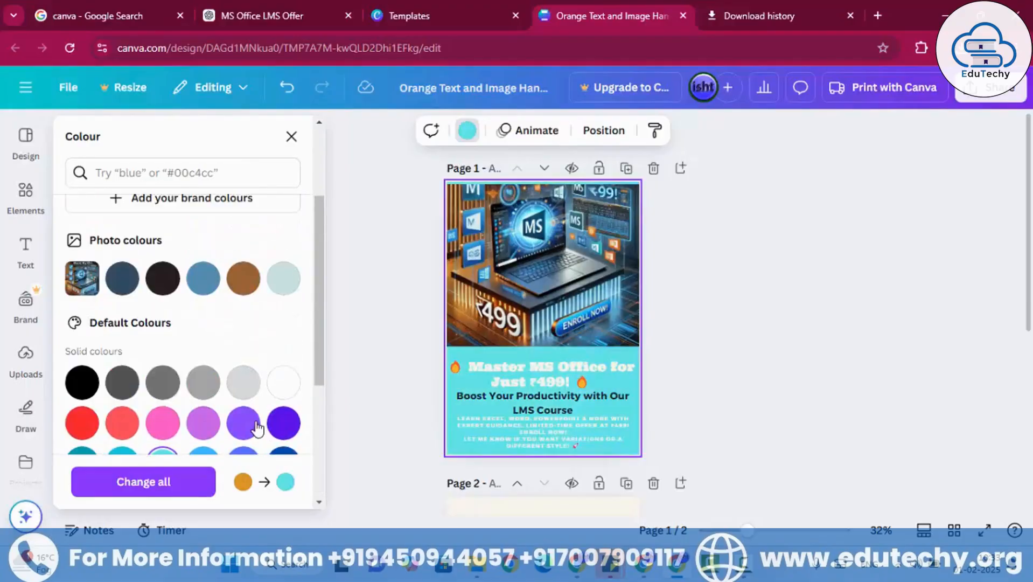
left_click(203, 422)
scroll(167, 385, "down", 1)
scroll(166, 386, "down", 1)
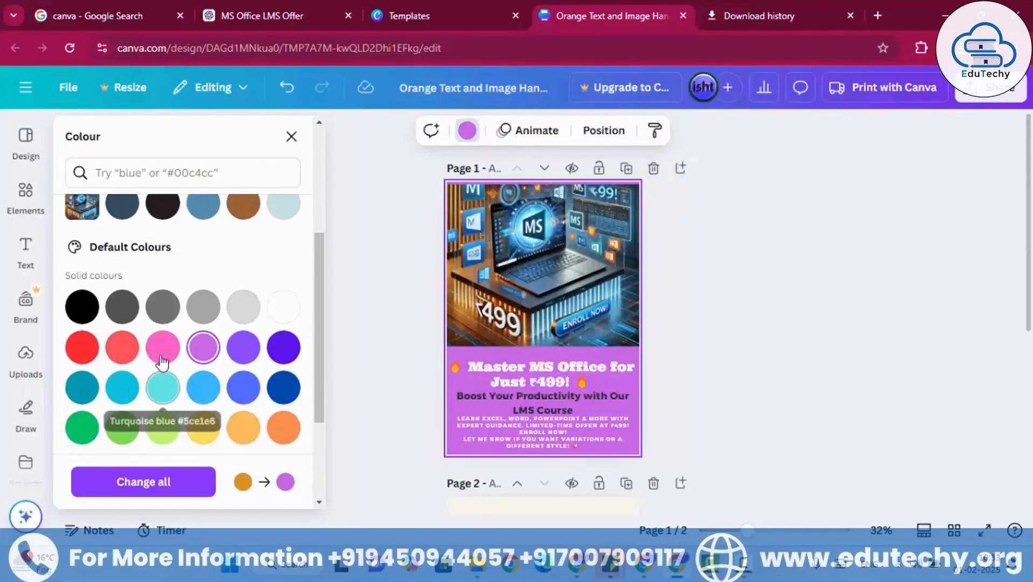
left_click(163, 347)
left_click(122, 347)
left_click(97, 347)
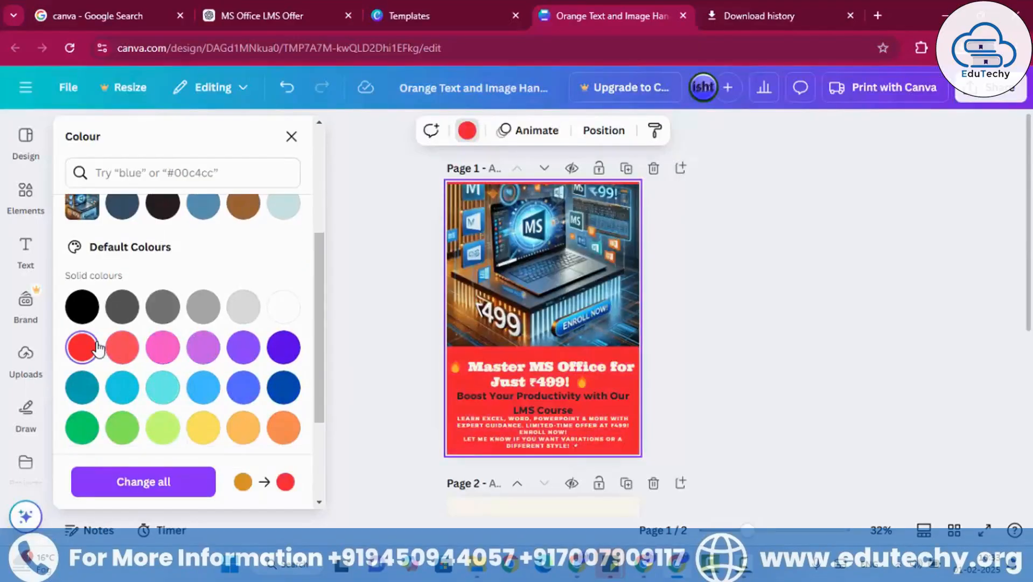
- Compare teal, dark blue, violet, purple, pink, turquoise and aqua as page 1's background colour and settle on teal
scroll(203, 377, "down", 3)
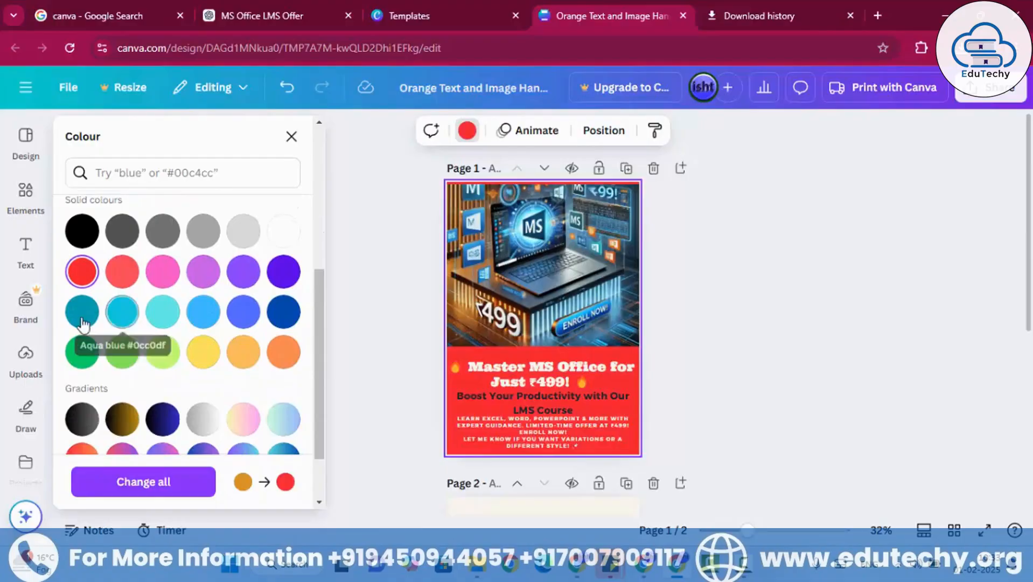
left_click(82, 311)
left_click(286, 310)
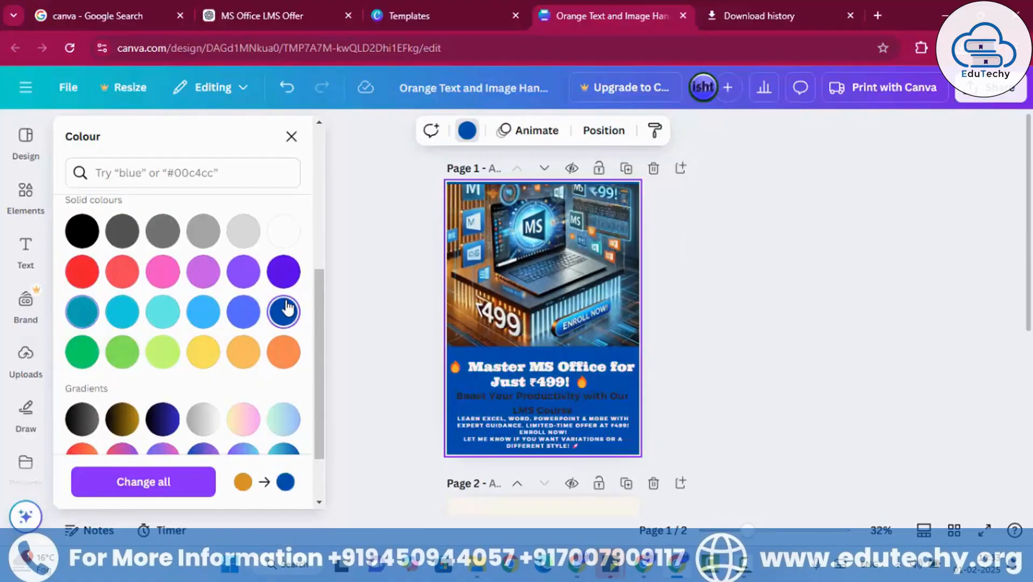
left_click(283, 271)
scroll(258, 305, "up", 3)
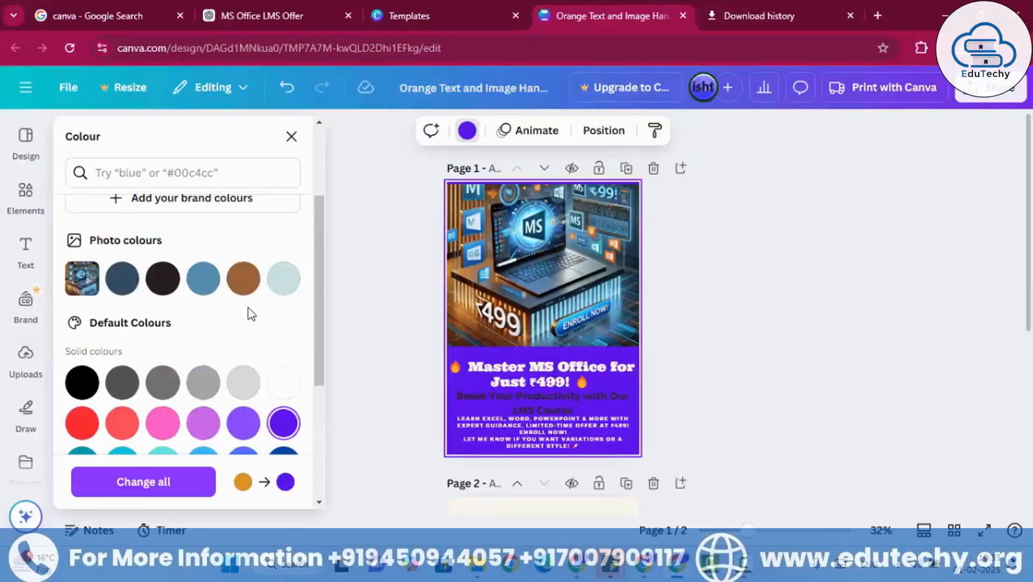
scroll(237, 323, "down", 2)
left_click(203, 347)
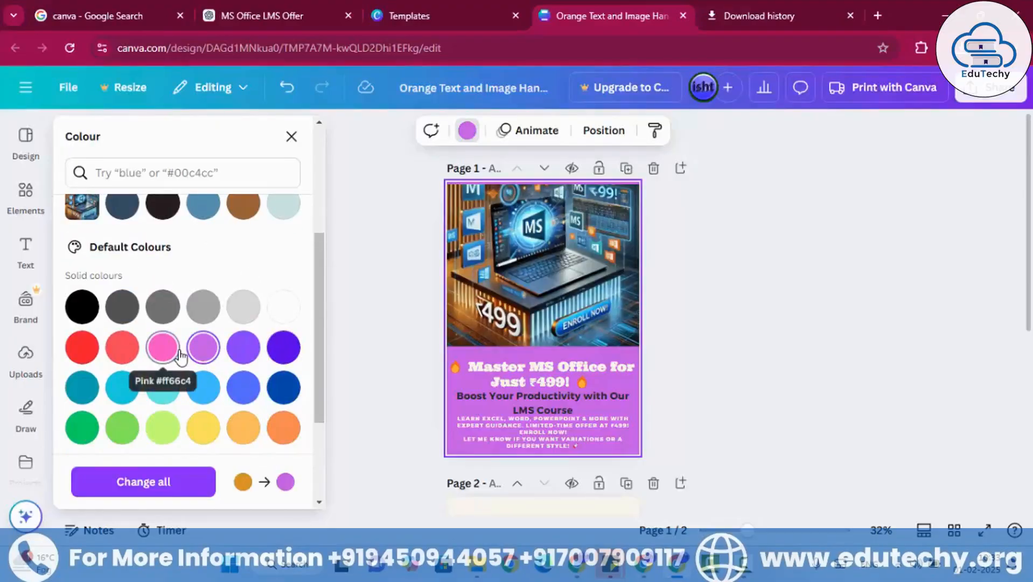
left_click(177, 351)
left_click(163, 384)
left_click(123, 387)
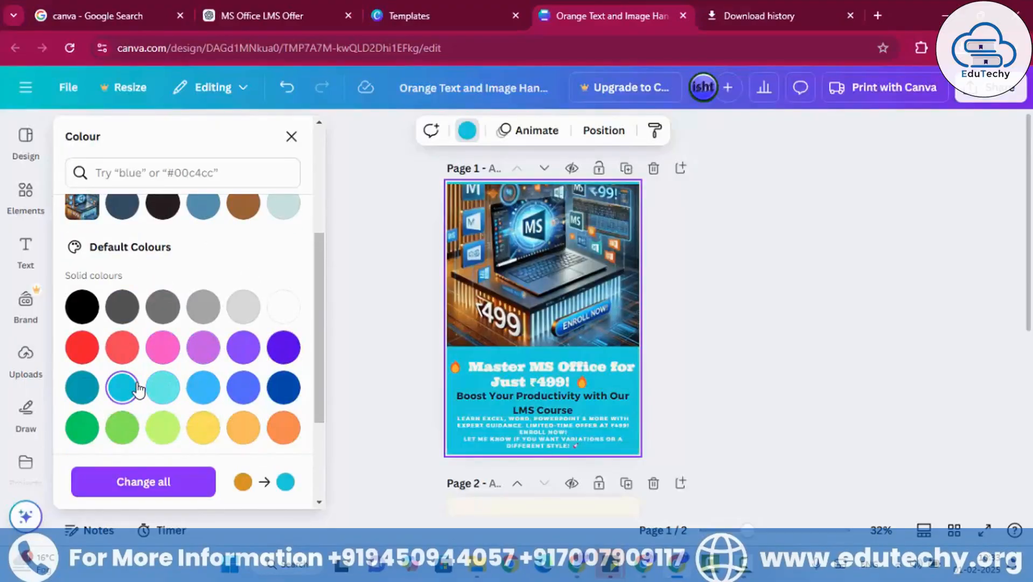
left_click(83, 387)
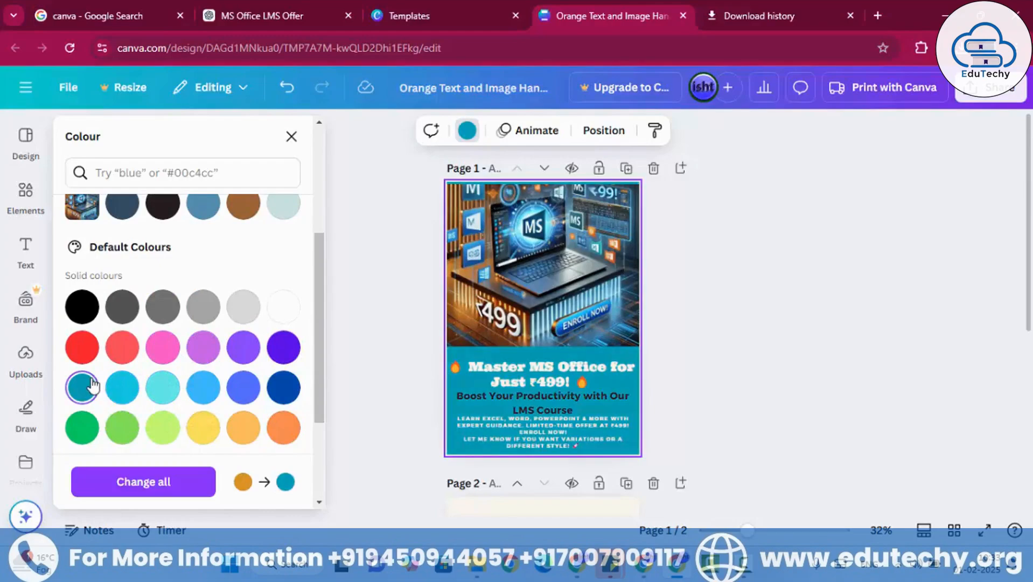
key("Escape")
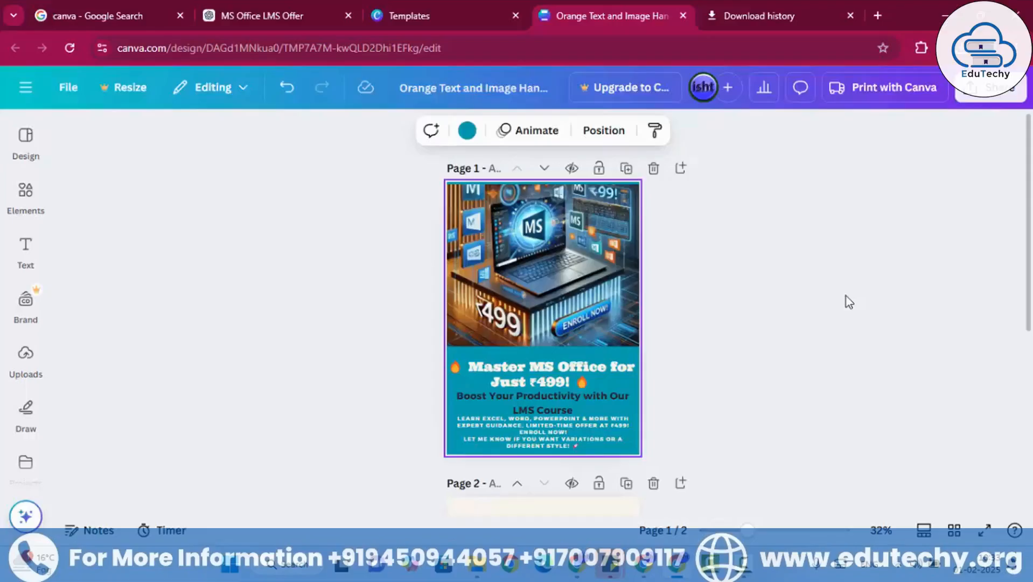
- Remove the second page and duplicate the MS Office flyer page in its place
left_click(846, 297)
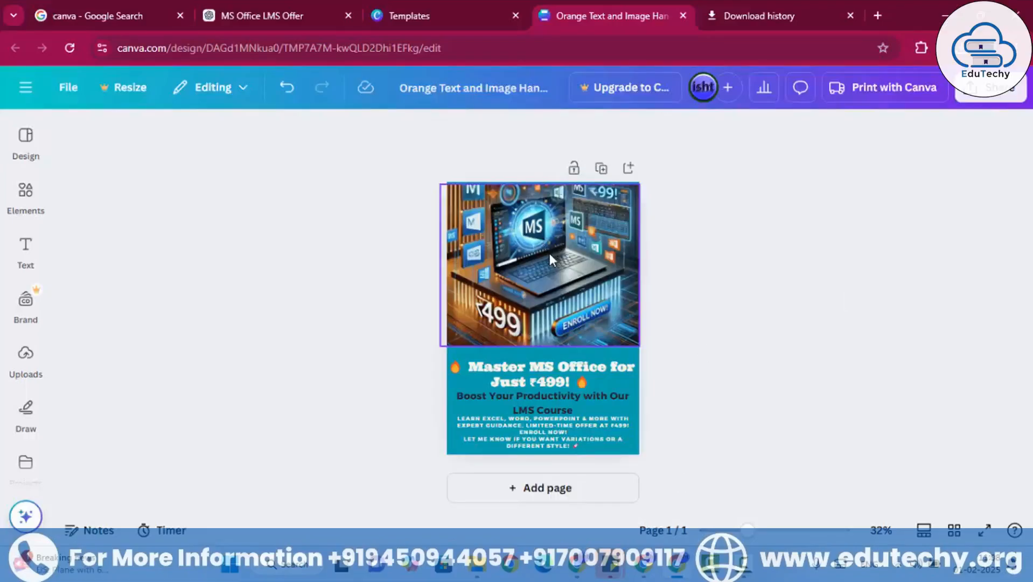
left_click(17, 202)
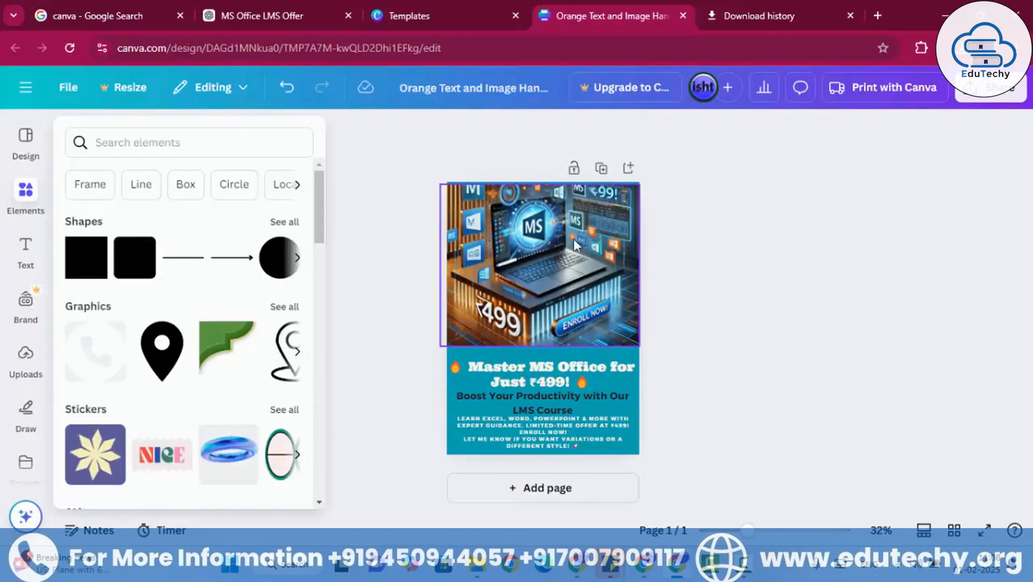
left_click(747, 255)
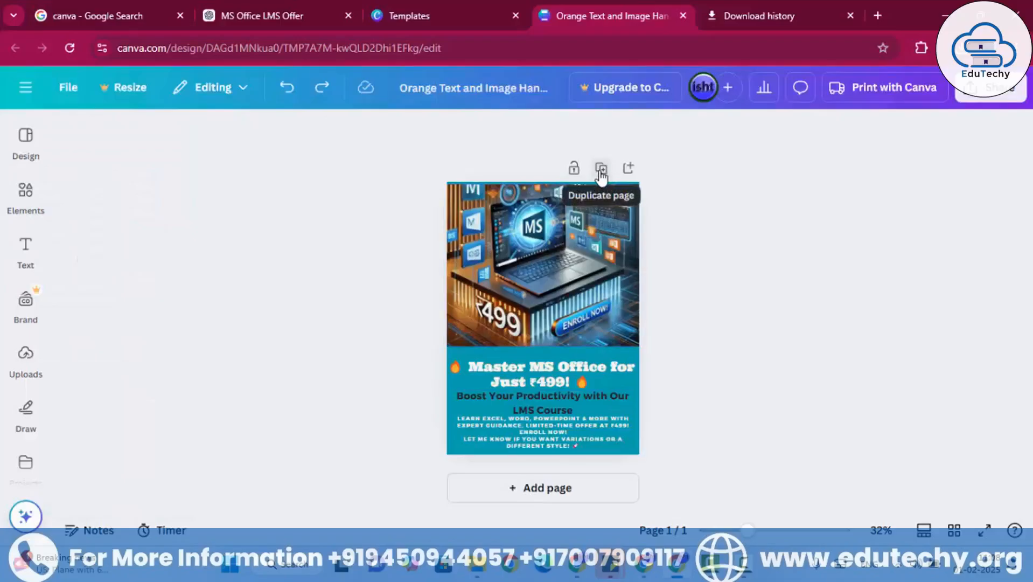
left_click(600, 169)
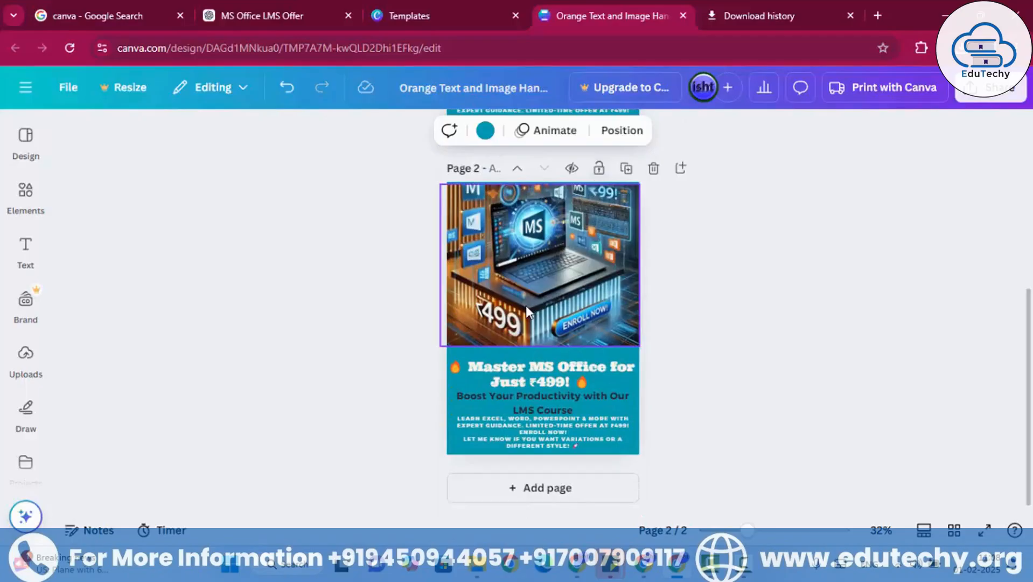
left_click(683, 299)
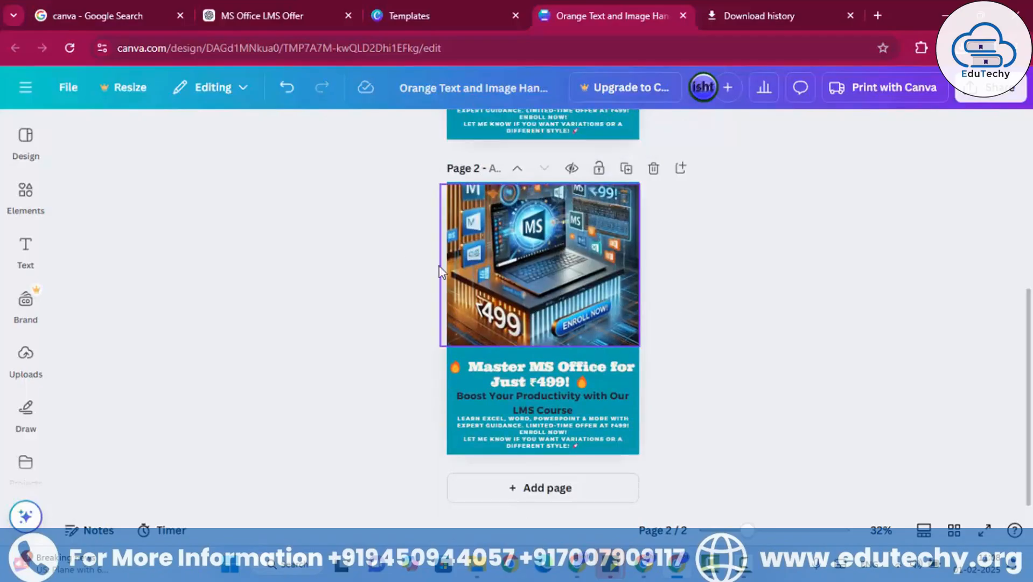
- Add a page 3 and apply the Laptop Promo design from the "computer" template results to it
left_click(33, 157)
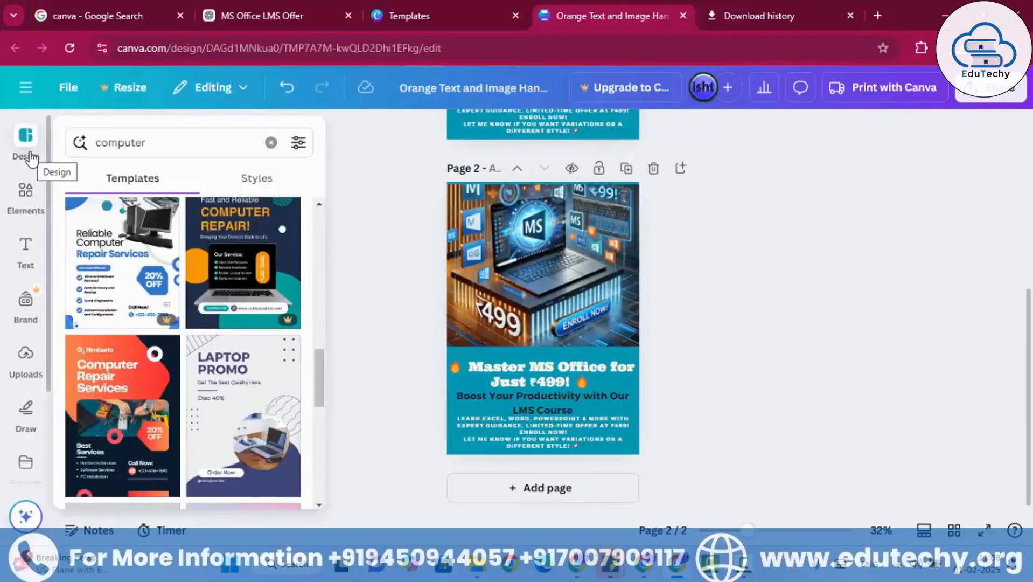
left_click(162, 143)
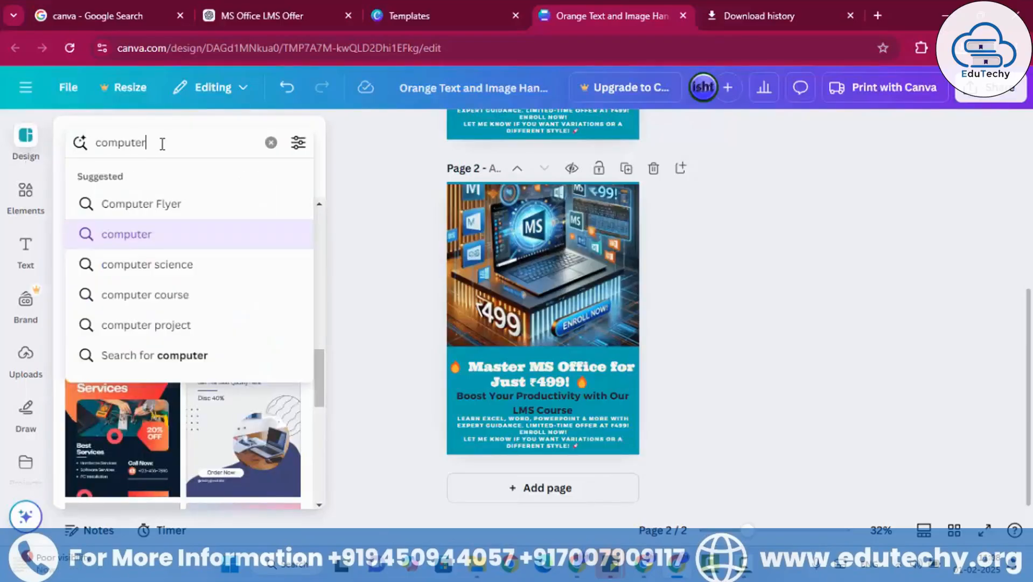
key("Escape")
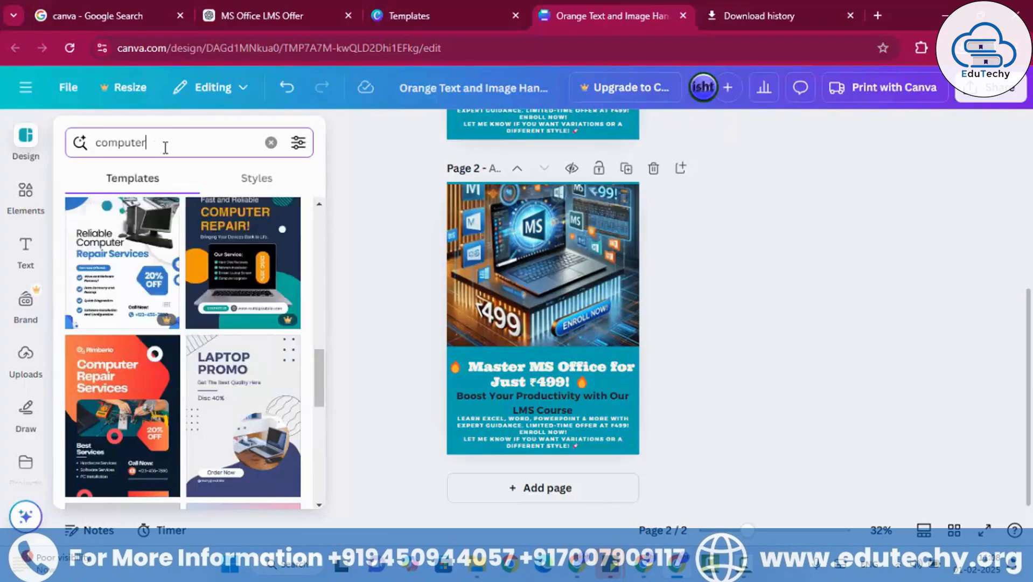
scroll(242, 298, "down", 3)
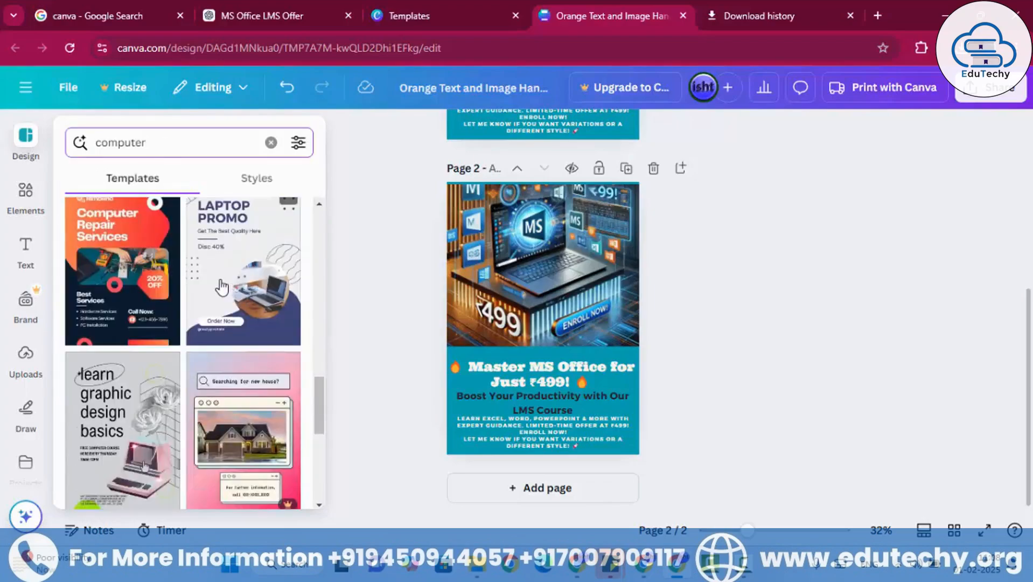
scroll(182, 261, "up", 3)
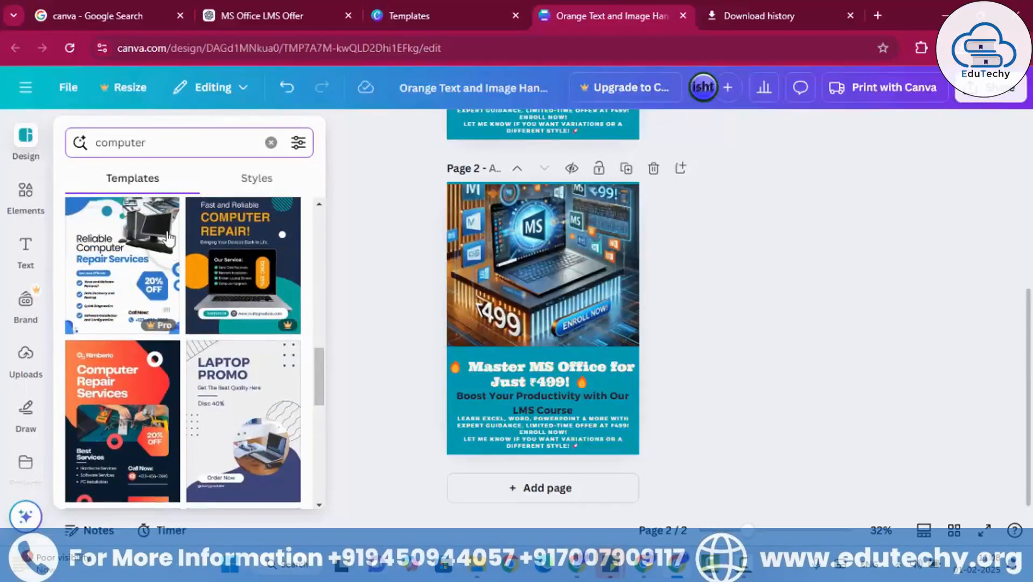
scroll(172, 264, "up", 2)
scroll(159, 272, "down", 2)
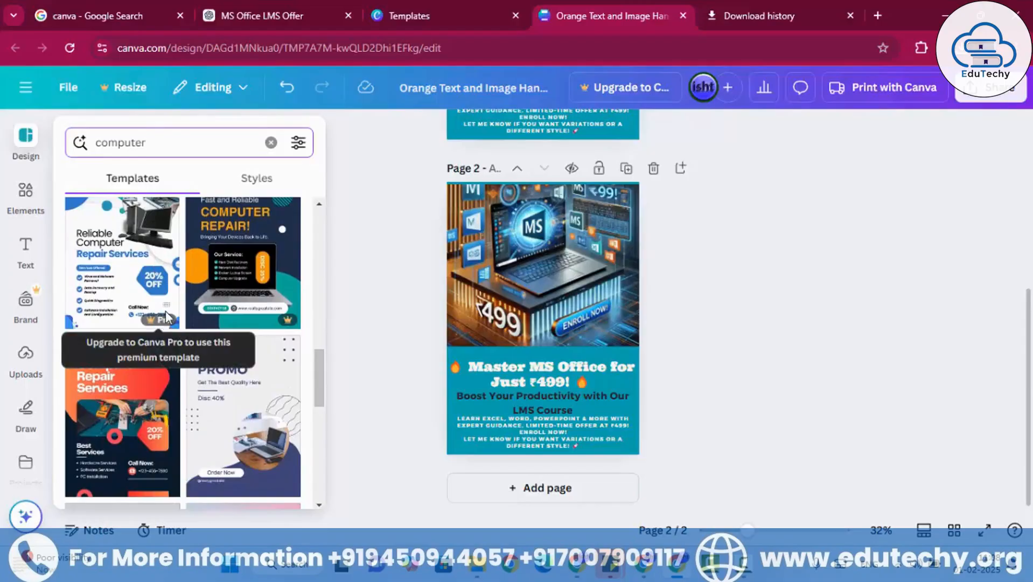
scroll(218, 373, "down", 2)
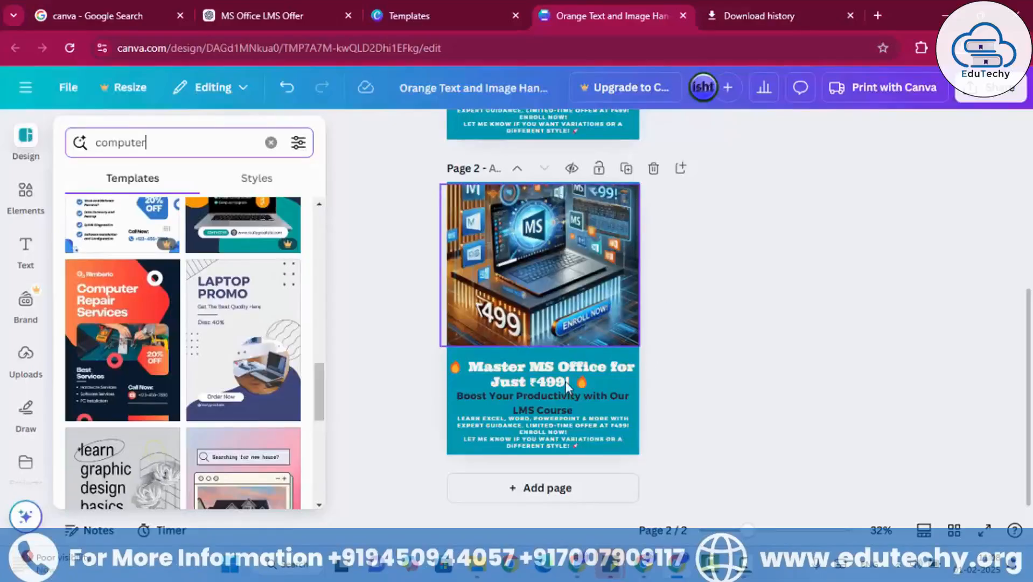
left_click(531, 487)
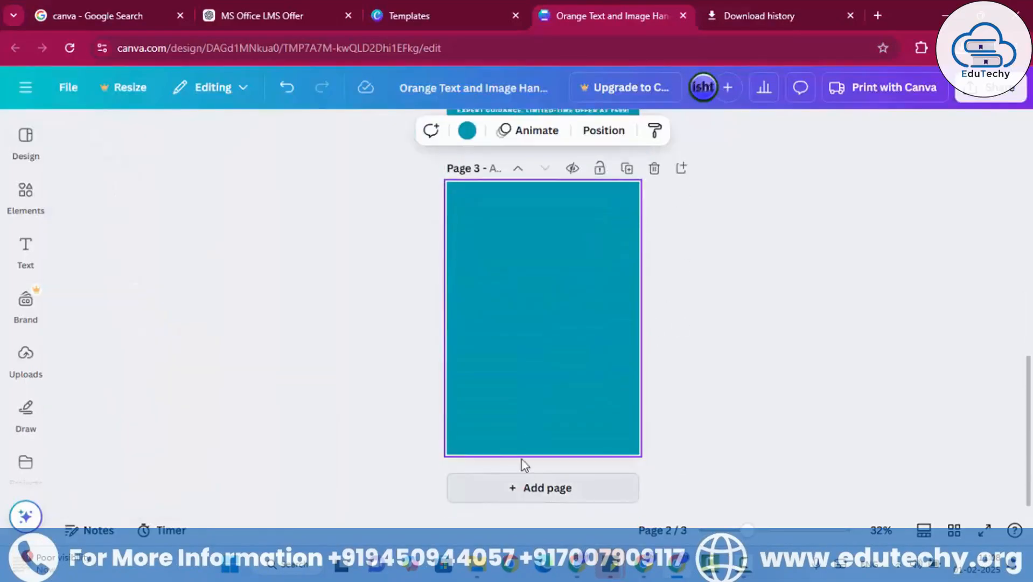
left_click(25, 146)
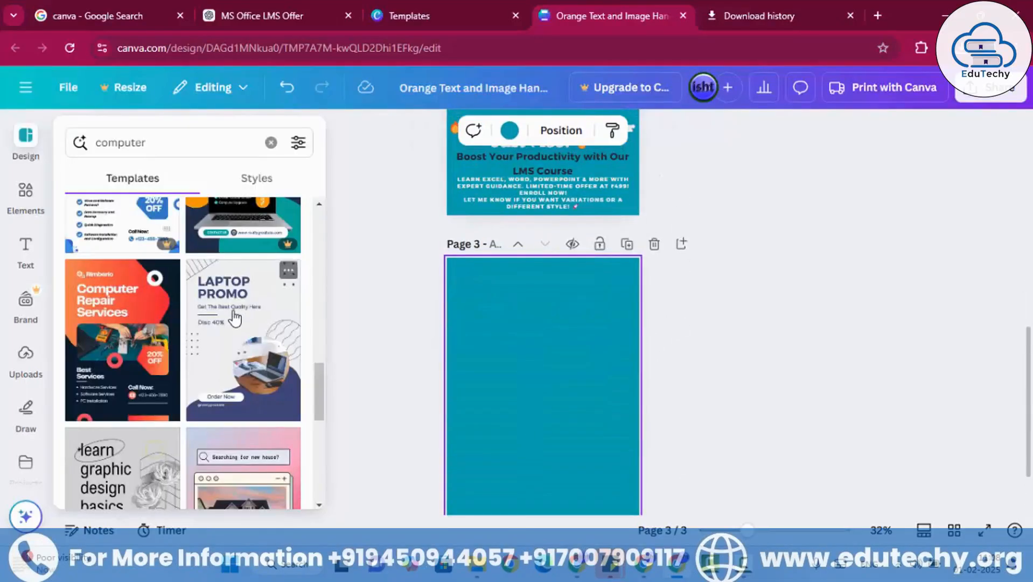
left_click_drag(237, 324, 525, 341)
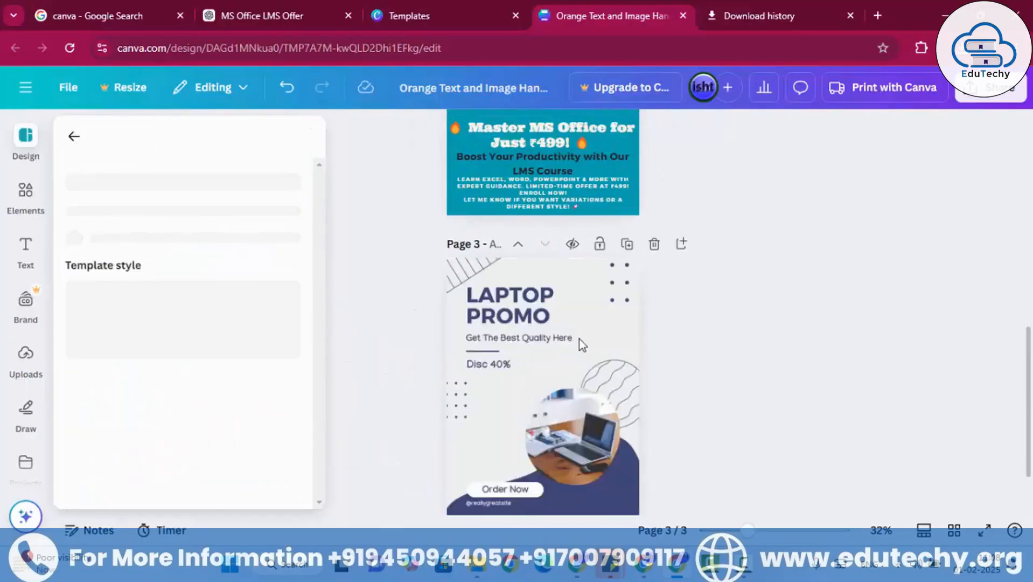
- Enlarge the round laptop photo from page 3 and move it onto page 2 over the MS Office image
left_click(565, 443)
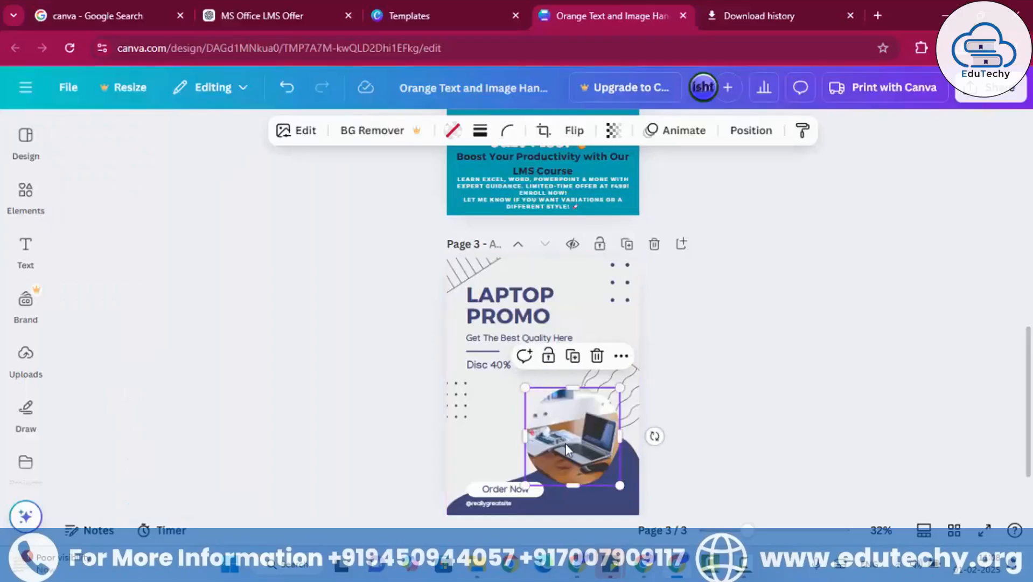
left_click_drag(565, 443, 512, 364)
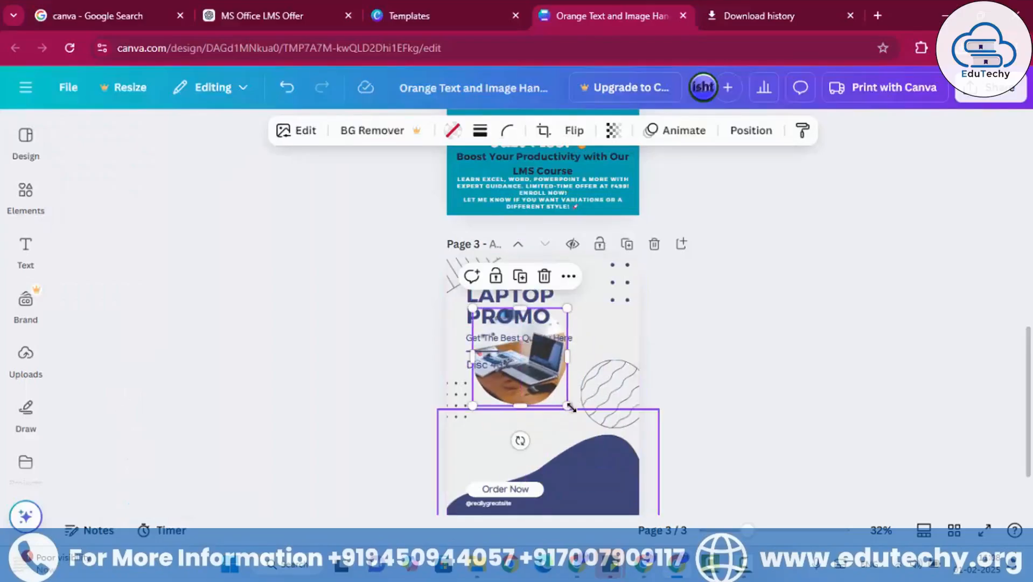
left_click_drag(571, 407, 641, 462)
left_click_drag(588, 391, 584, 245)
scroll(580, 311, "up", 4)
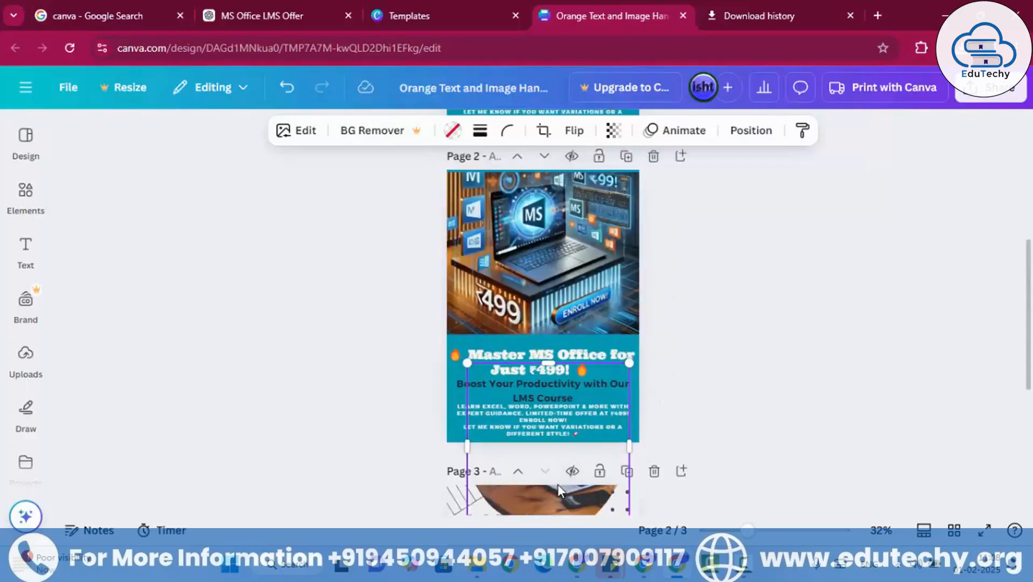
left_click_drag(527, 395, 487, 280)
left_click_drag(596, 315, 566, 278)
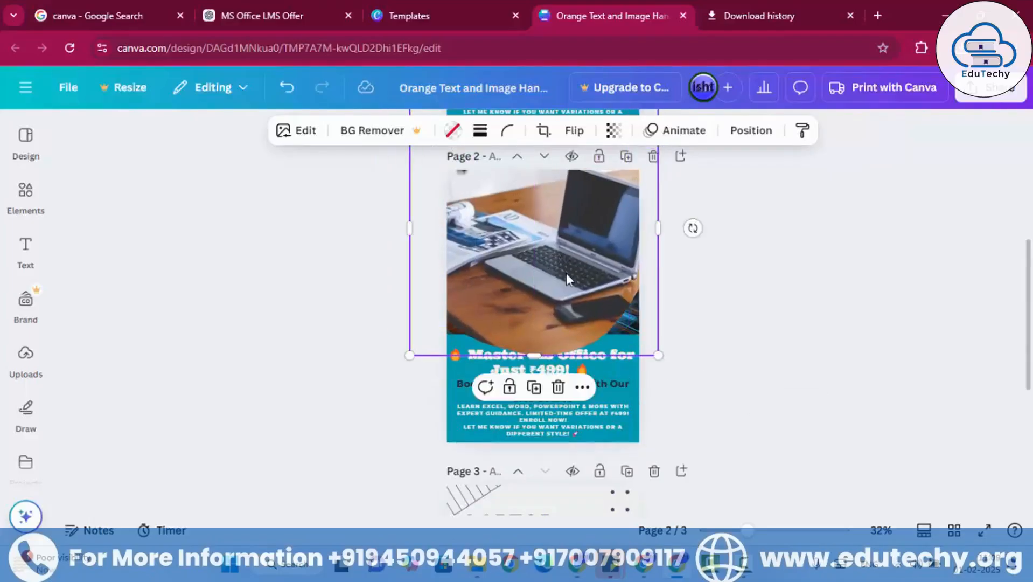
- Widen and enlarge the laptop photo further and reposition it so it covers the whole MS Office image on page 2
scroll(639, 316, "up", 3)
left_click_drag(661, 382, 684, 377)
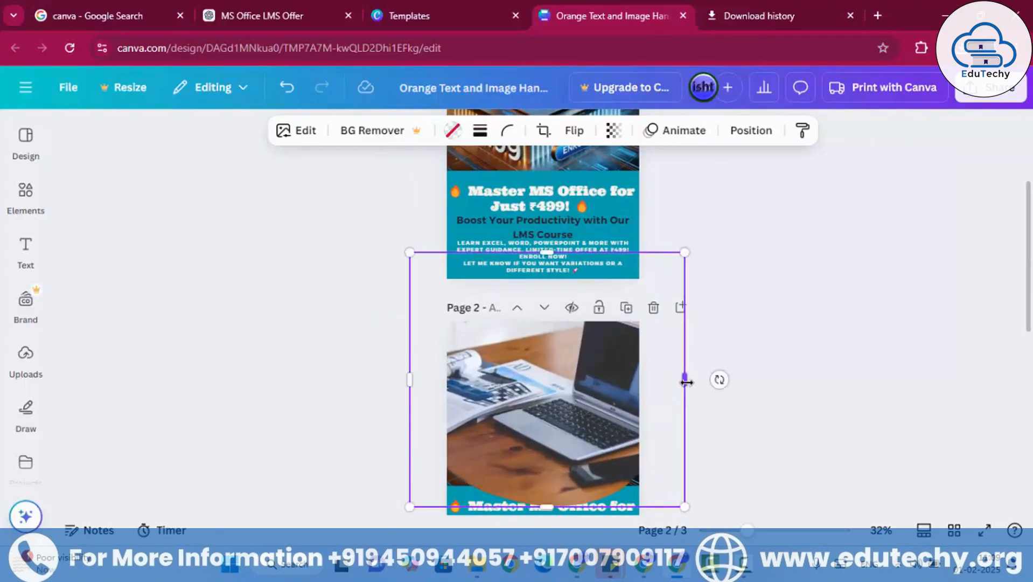
scroll(593, 392, "down", 2)
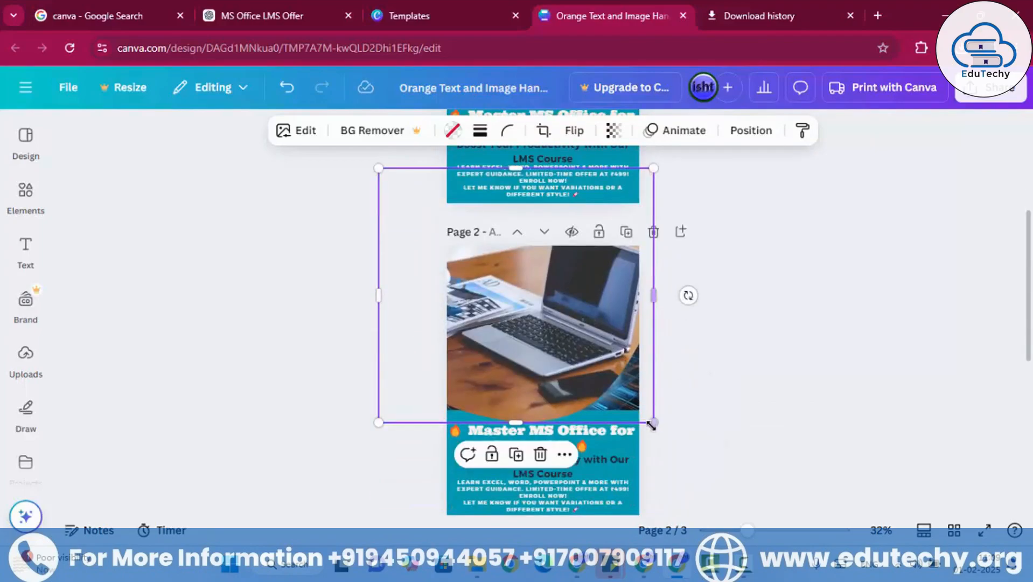
left_click_drag(654, 423, 697, 450)
left_click(670, 392)
left_click_drag(594, 378, 573, 371)
- Send the laptop photo one layer backward on page 2 and delete the MS Office image
right_click(566, 323)
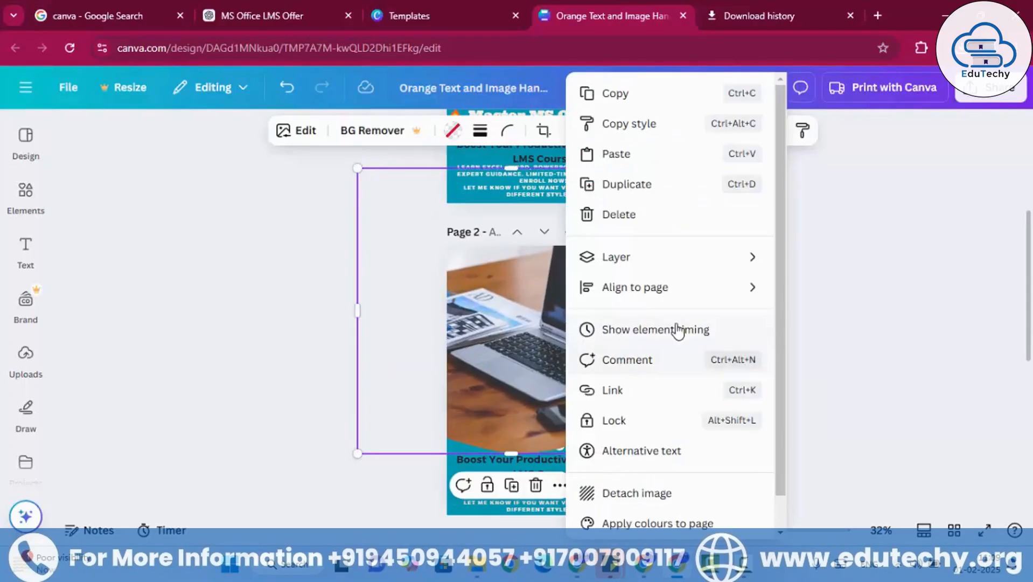
mouse_move(675, 296)
mouse_move(698, 259)
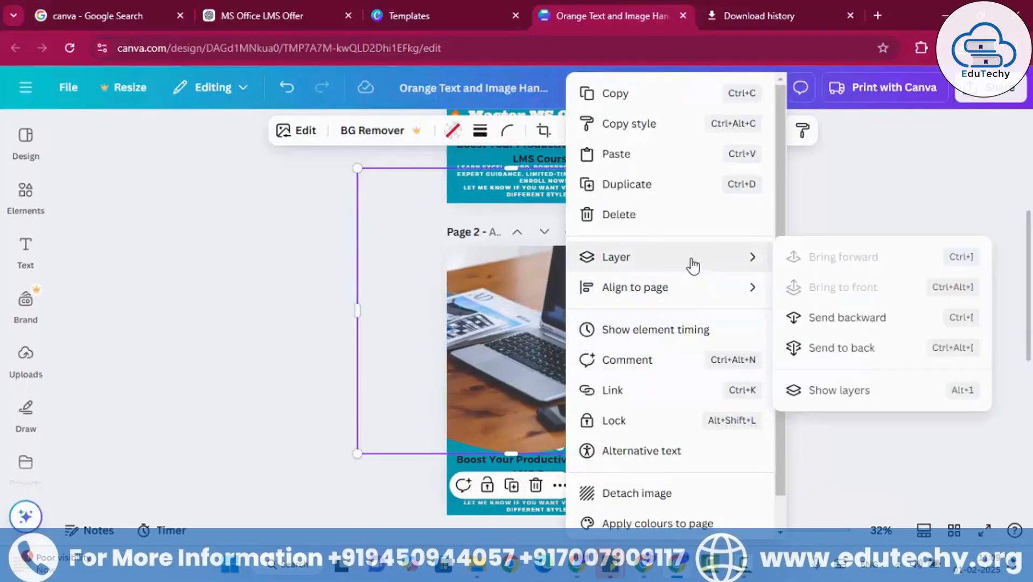
left_click(801, 319)
left_click(817, 287)
left_click(636, 343)
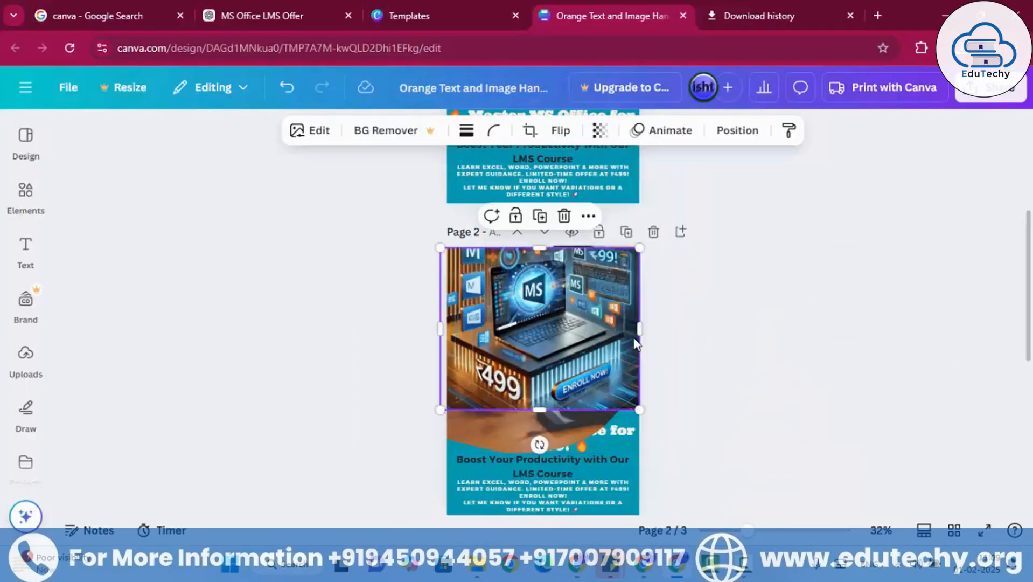
key("Delete")
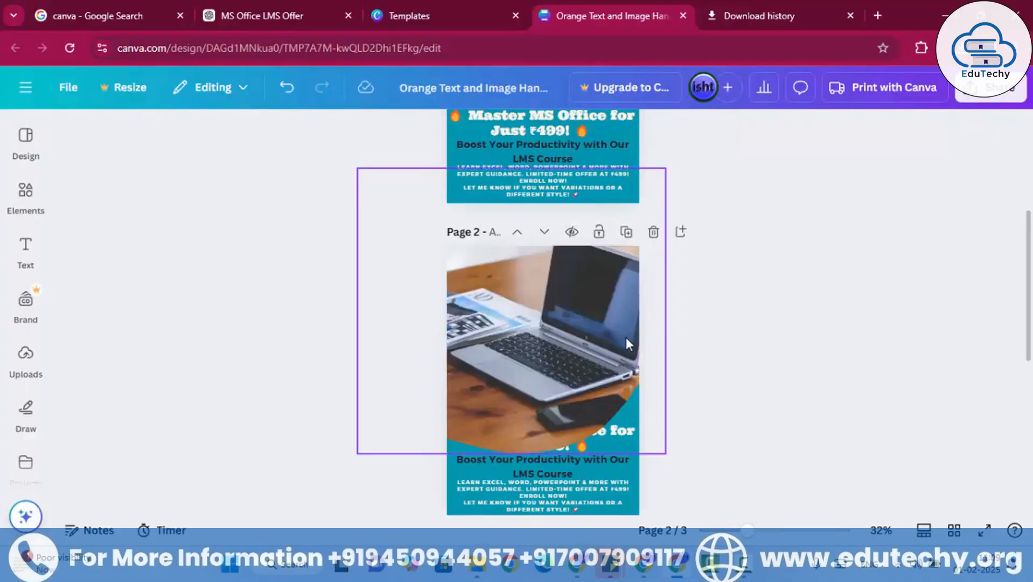
- Send the laptop photo on page 2 one more layer backward so it sits behind the headline
left_click(571, 351)
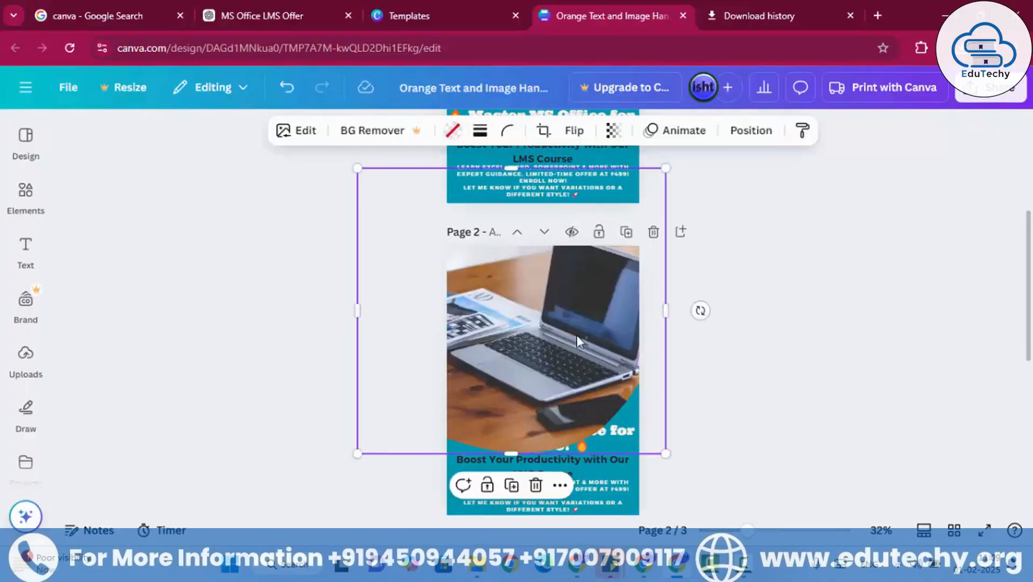
right_click(576, 333)
mouse_move(657, 260)
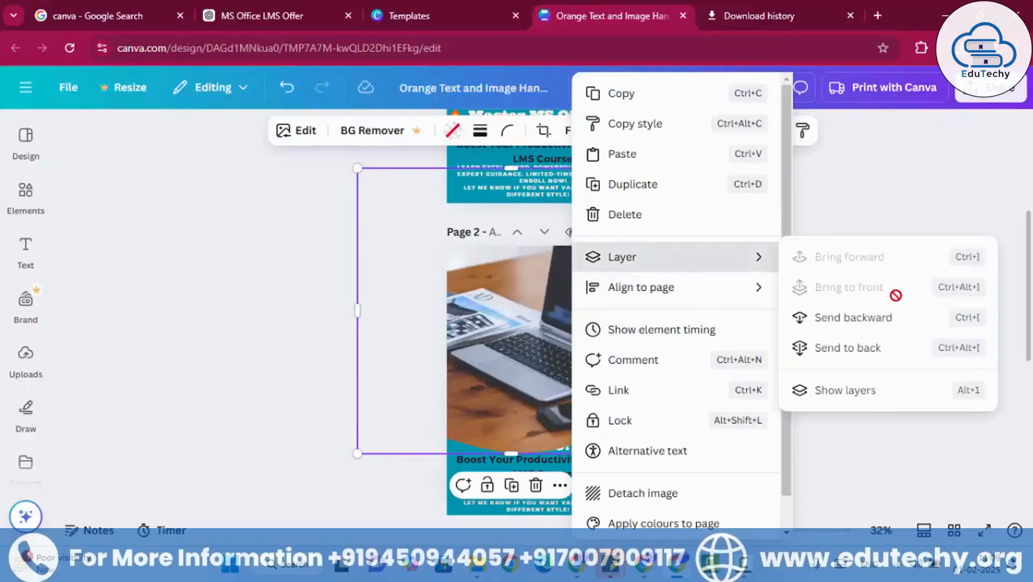
left_click(871, 323)
left_click(830, 322)
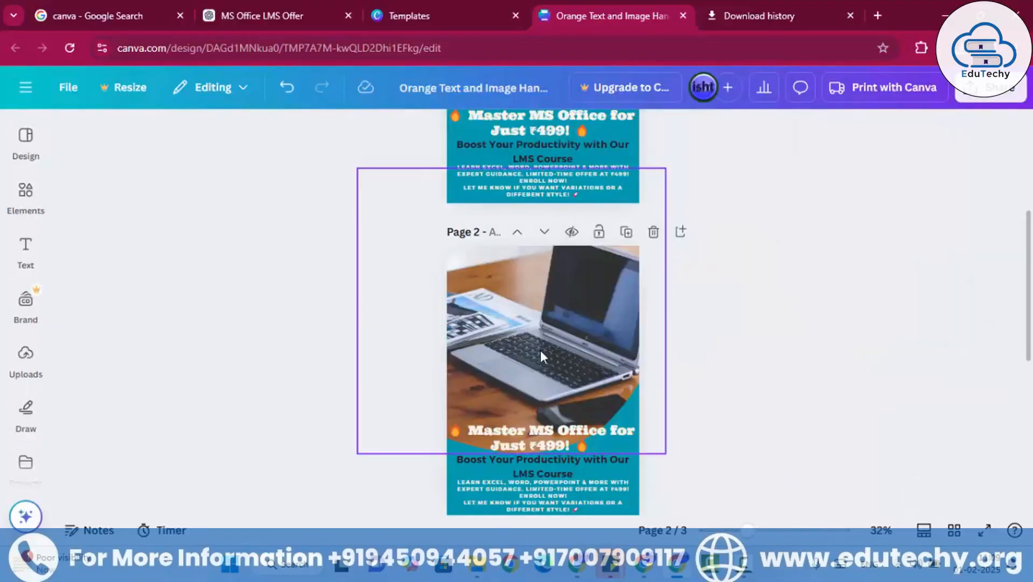
- Move the laptop photo up and shrink it slightly so its lower edge ends just above page 2's headline
left_click_drag(539, 355, 540, 330)
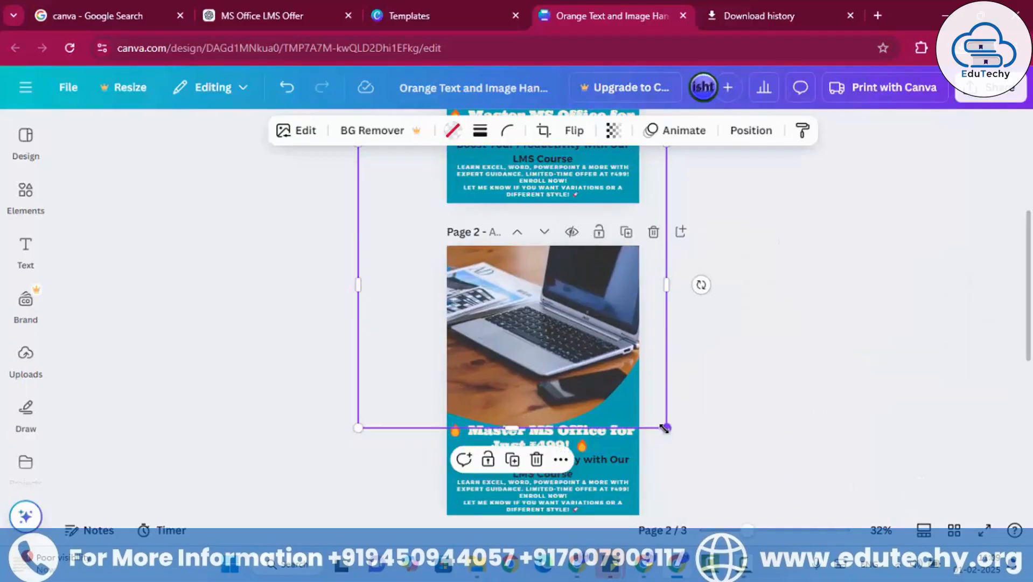
mouse_move(665, 427)
left_mouse_down()
mouse_move(597, 362)
mouse_move(654, 422)
left_mouse_up()
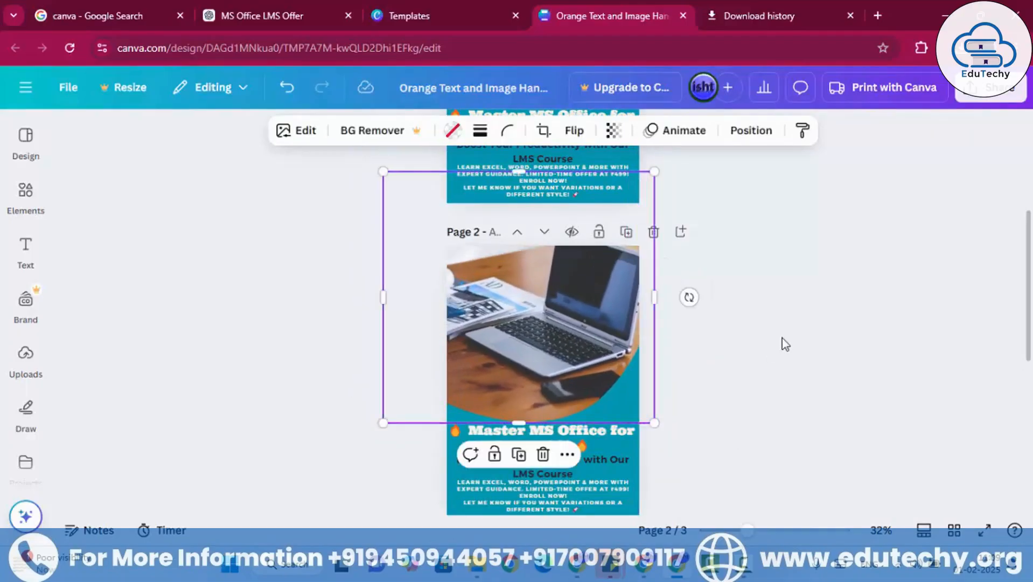
left_click(758, 356)
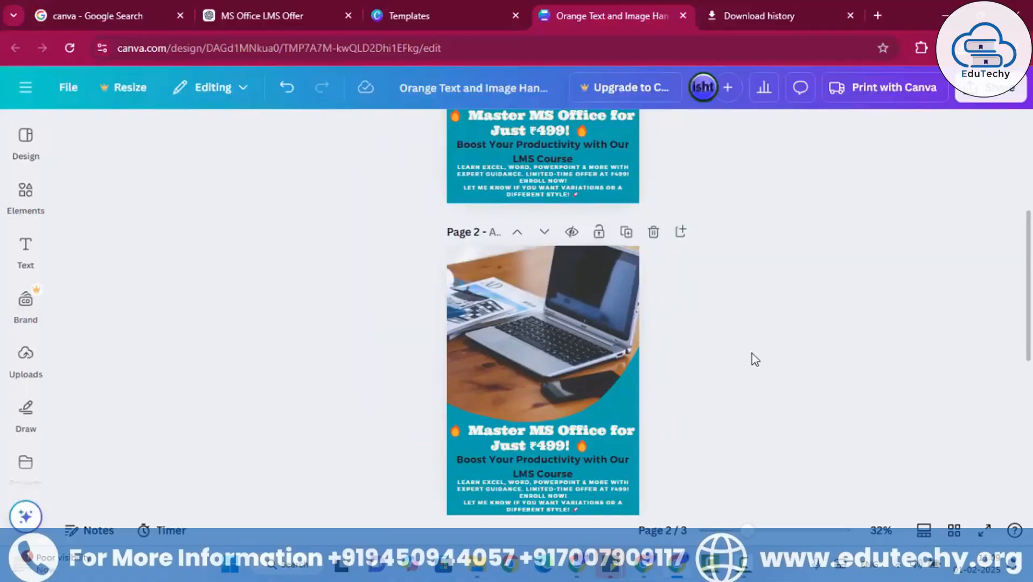
- Move the dark blue wave shape on page 3 up and to the left, behind the Order Now label
scroll(645, 405, "down", 6)
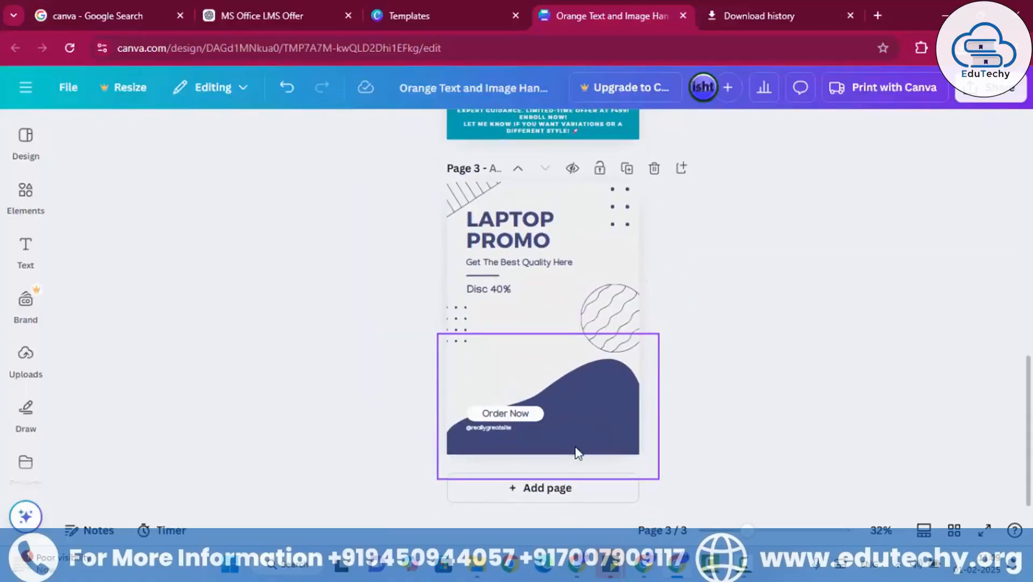
scroll(574, 446, "up", 5)
scroll(572, 434, "down", 3)
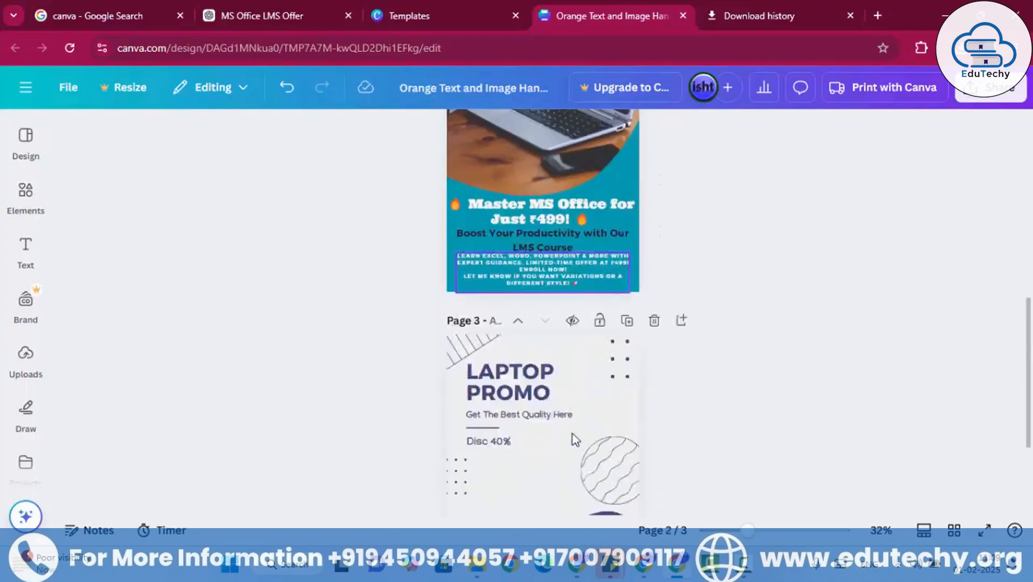
scroll(572, 434, "up", 3)
scroll(562, 438, "down", 5)
left_click(526, 419)
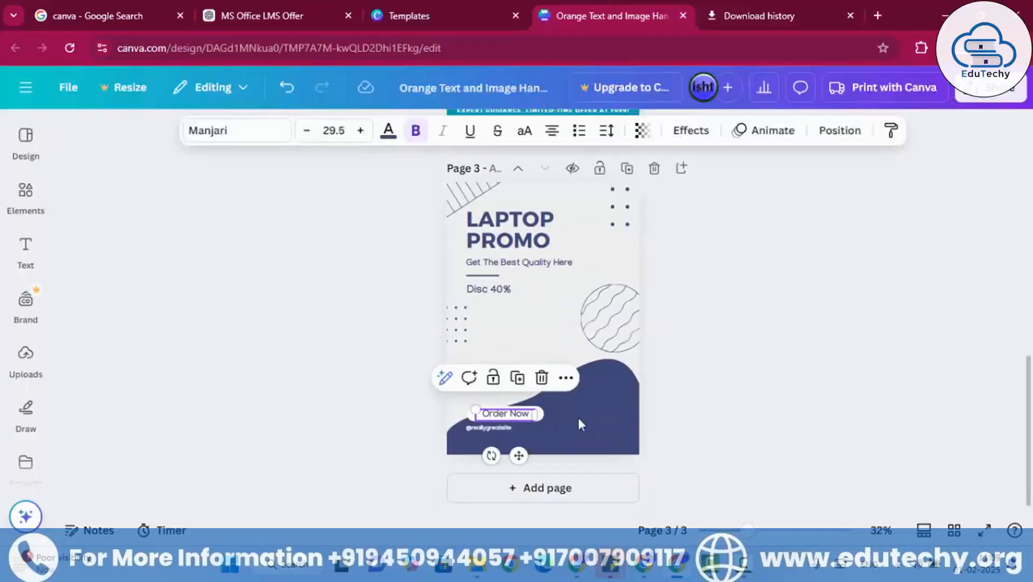
left_click(730, 398)
left_click(459, 408)
left_click_drag(478, 413, 451, 383)
key("Escape")
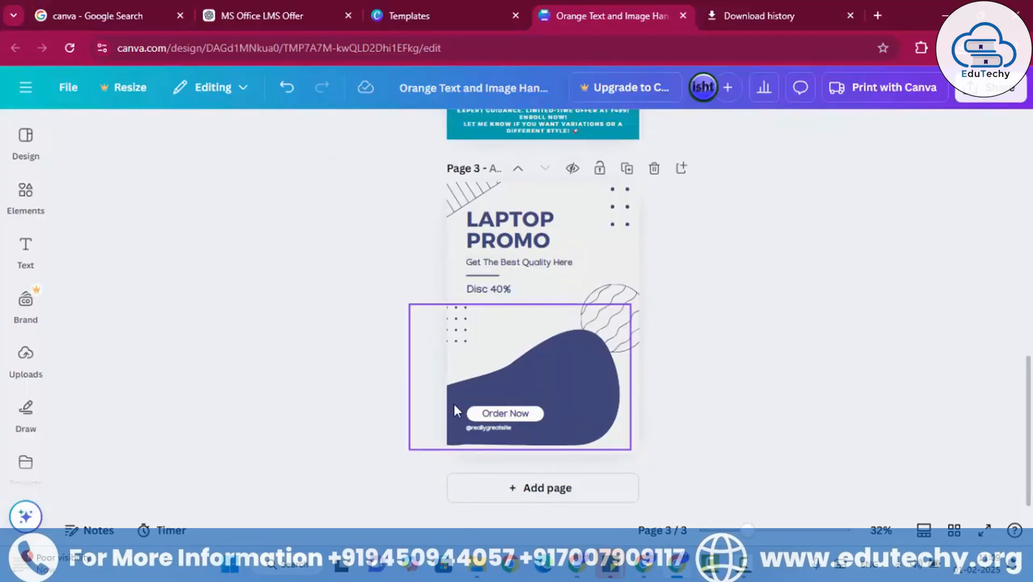
- Move page 3's dark blue shape aside and transfer the Order Now label with its handle text onto page 2's laptop photo, enlarged to about 116.5 × 38.6
left_click_drag(453, 402, 637, 378)
left_click(791, 446)
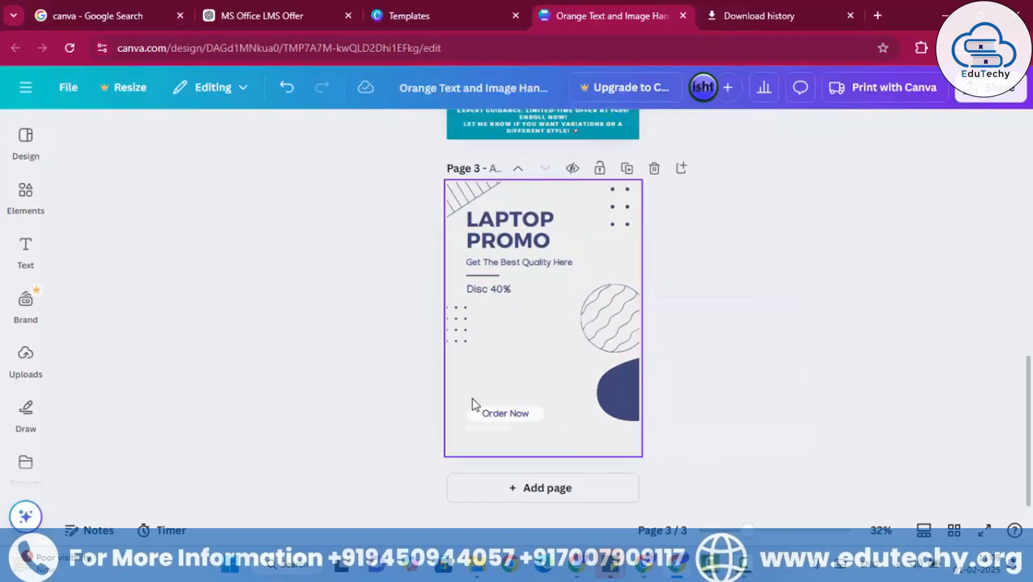
left_click_drag(469, 397, 546, 424)
left_click(833, 463)
left_click_drag(463, 400, 556, 427)
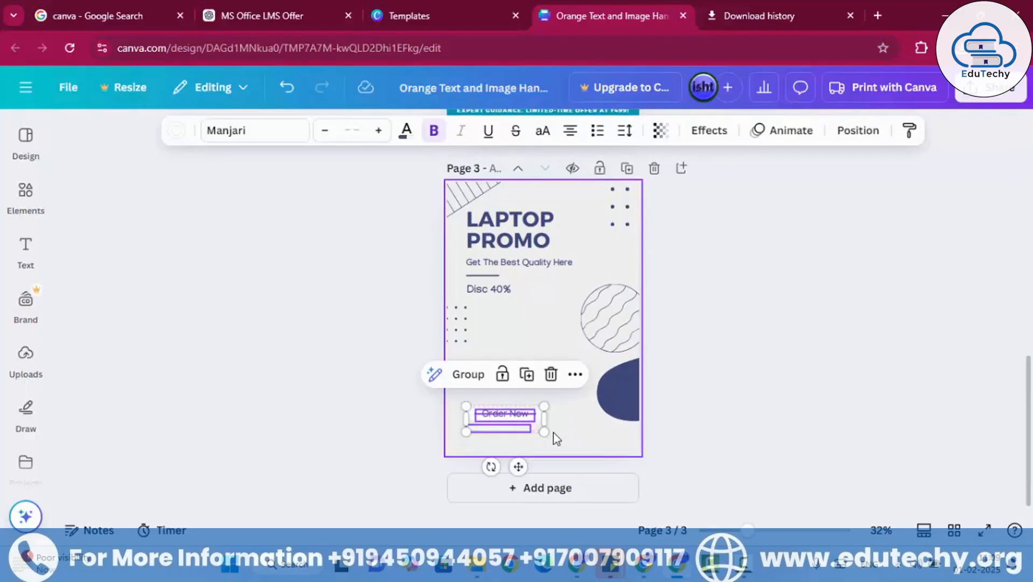
key("Delete")
key("ctrl+z")
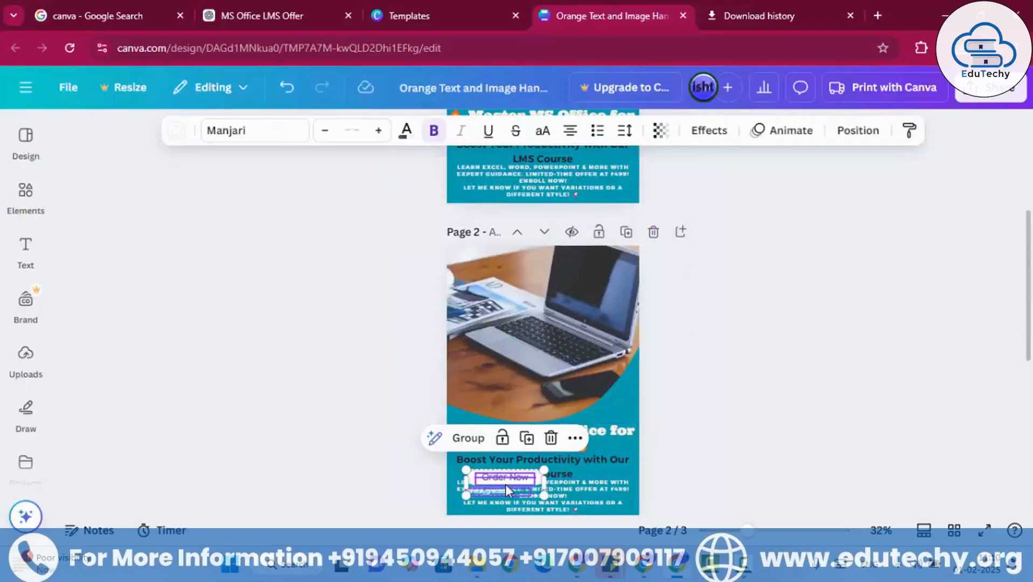
left_click_drag(505, 484, 561, 414)
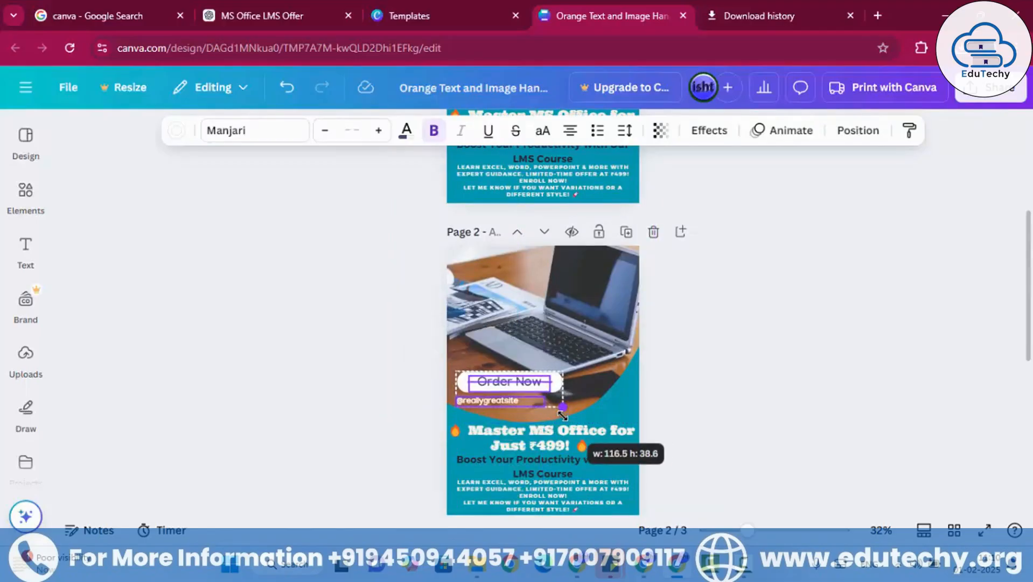
left_click(630, 405)
left_click(478, 403)
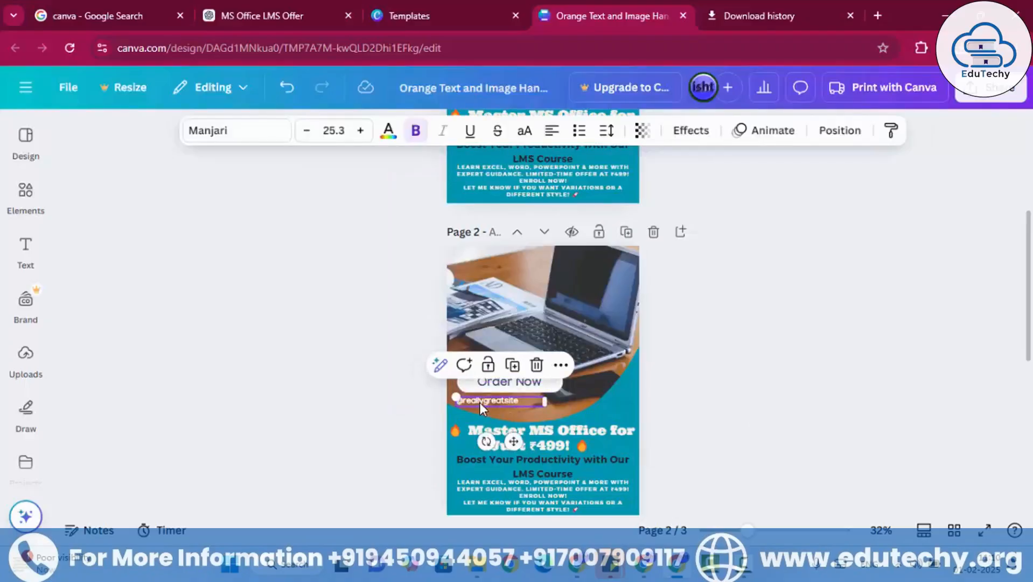
key("Delete")
- Replace the Order Now text on page 2 with "499/-ONLY"
left_click(520, 385)
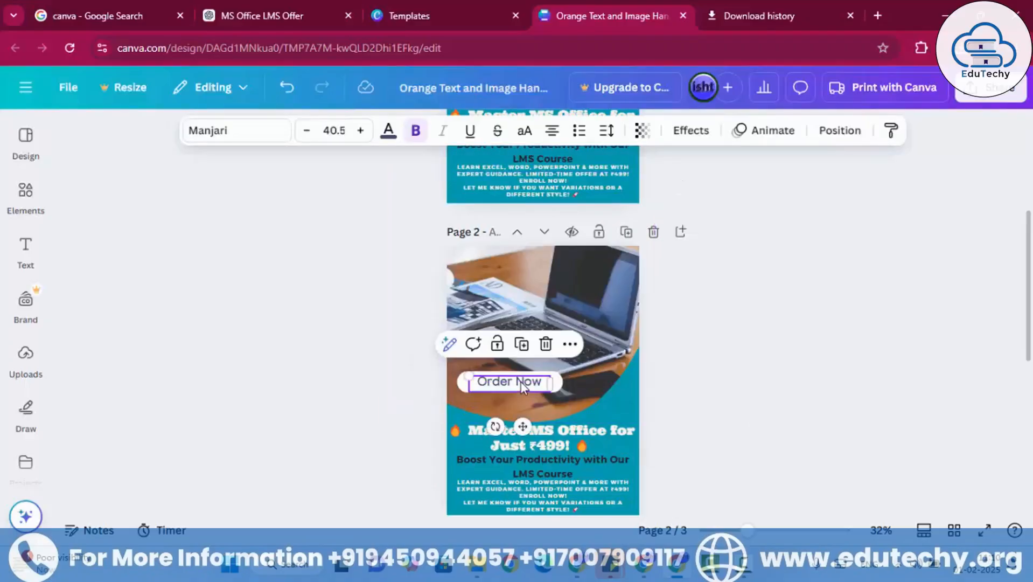
double_click(520, 384)
type("499/- ON")
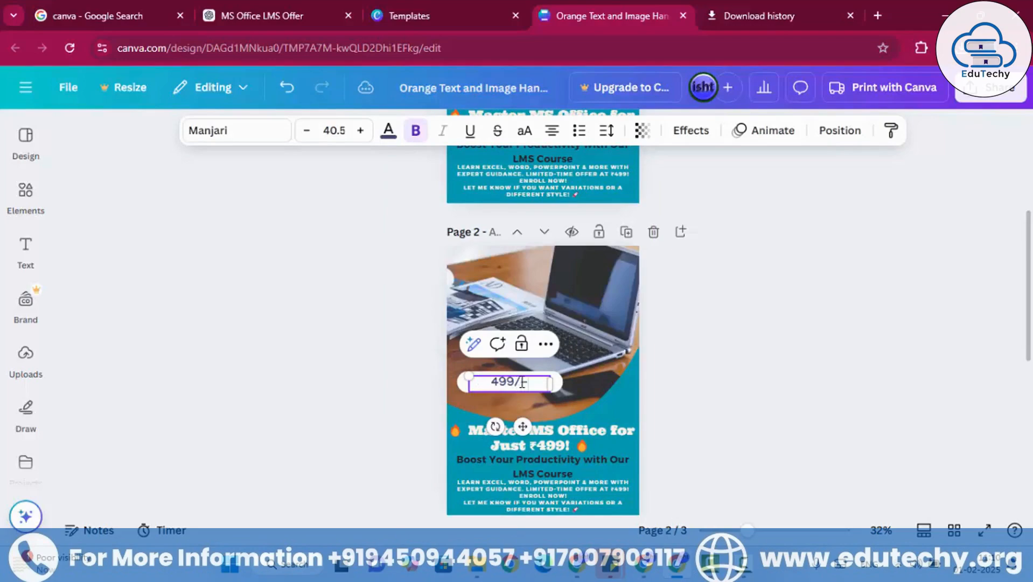
key("BackSpace")
key("BackSpace")
type("o")
key("BackSpace")
type("ON")
key("BackSpace")
key("BackSpace")
type("ONLY")
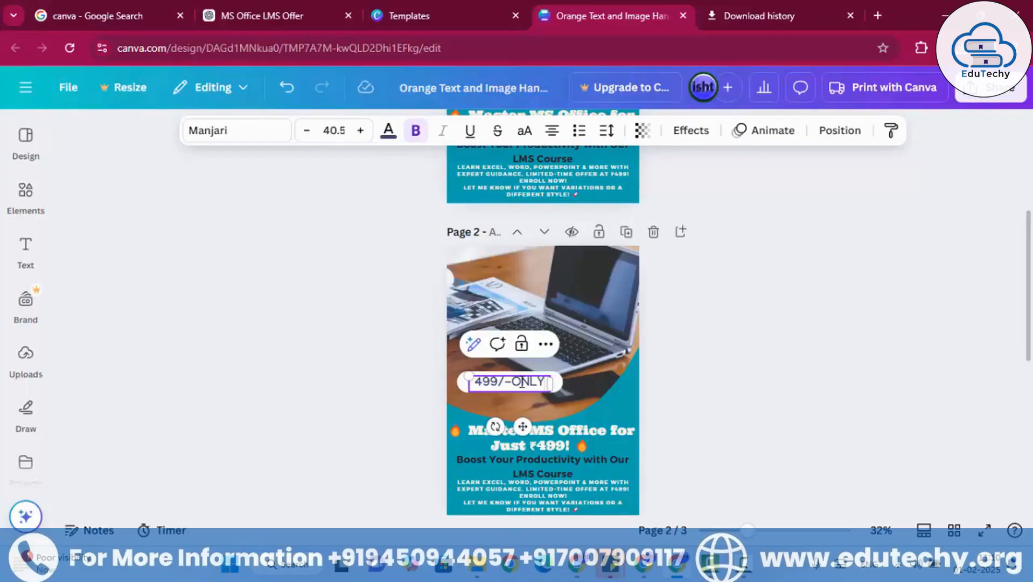
left_click(733, 362)
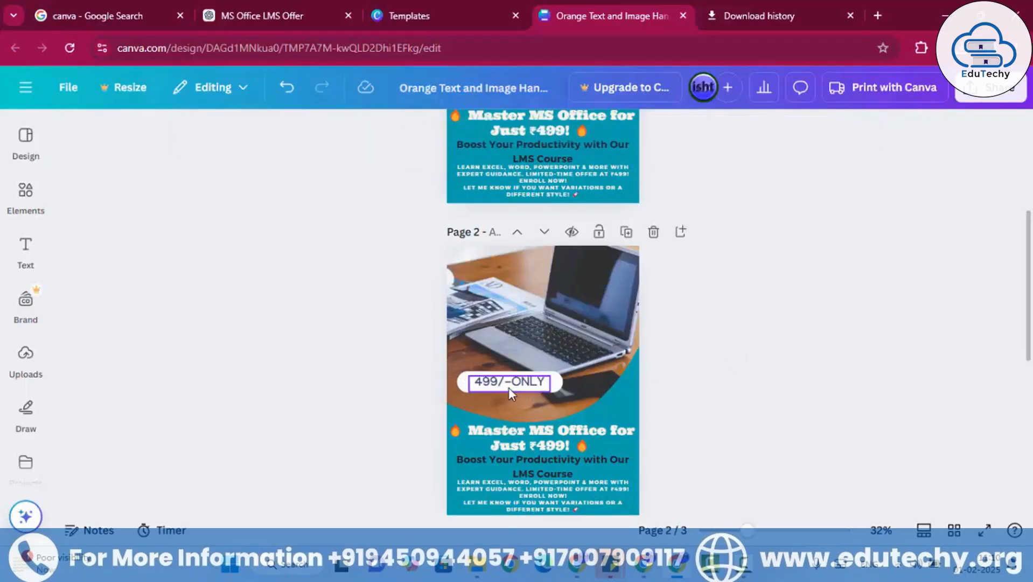
- Move the 499/-ONLY text and its white pill slightly down and left, so the pill meets page 2's left edge
left_click(508, 387)
left_click_drag(501, 385, 492, 400)
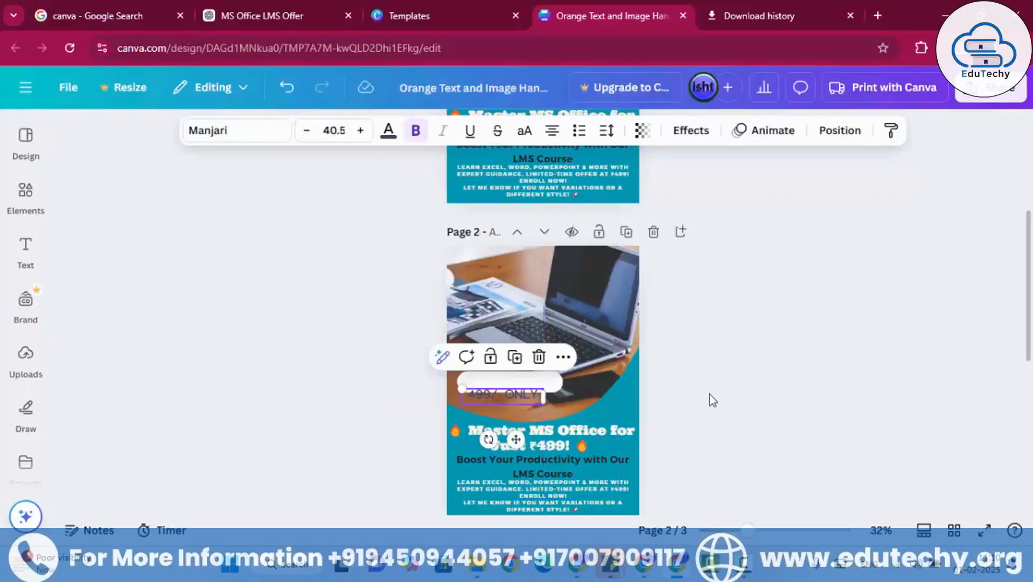
left_click(710, 400)
left_click(549, 385)
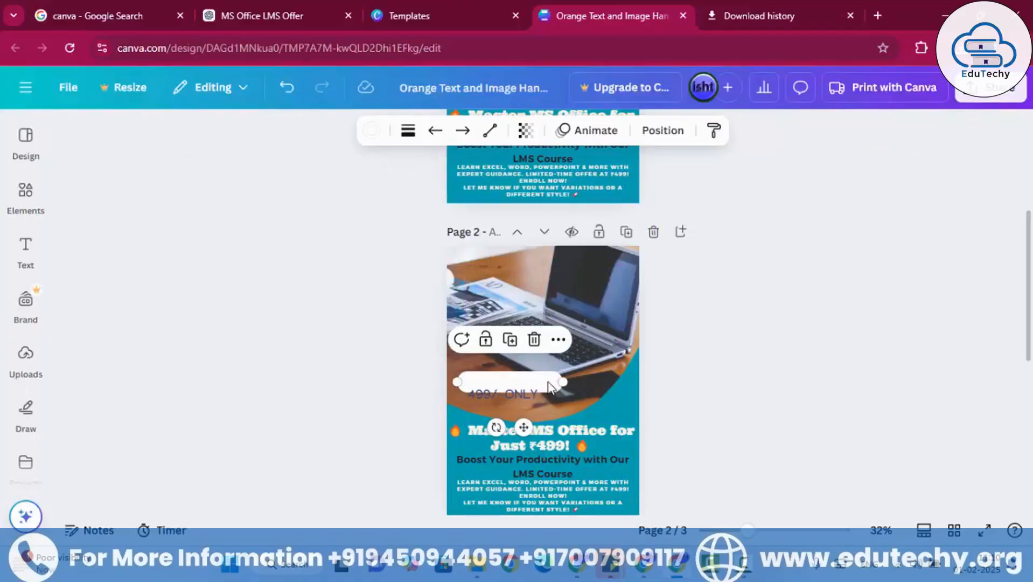
left_click_drag(549, 385, 539, 398)
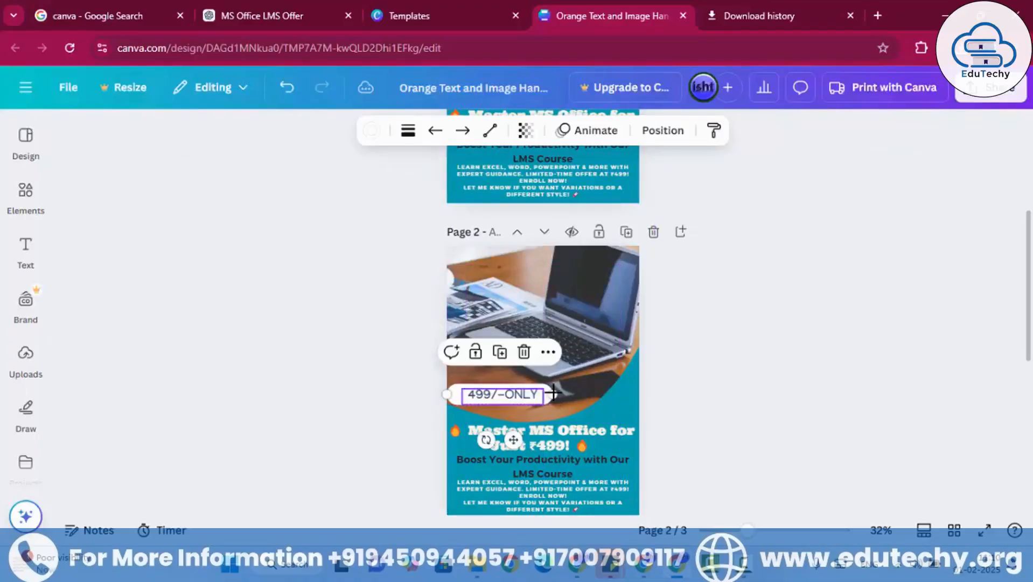
left_click(744, 371)
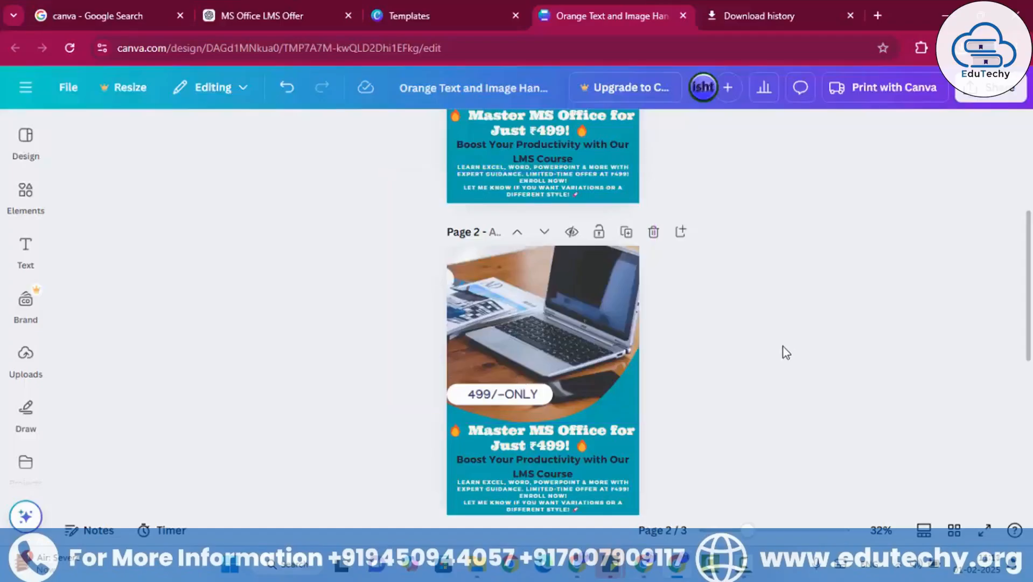
- Try adjusting the transparency of the laptop photo on page 2
left_click(451, 403)
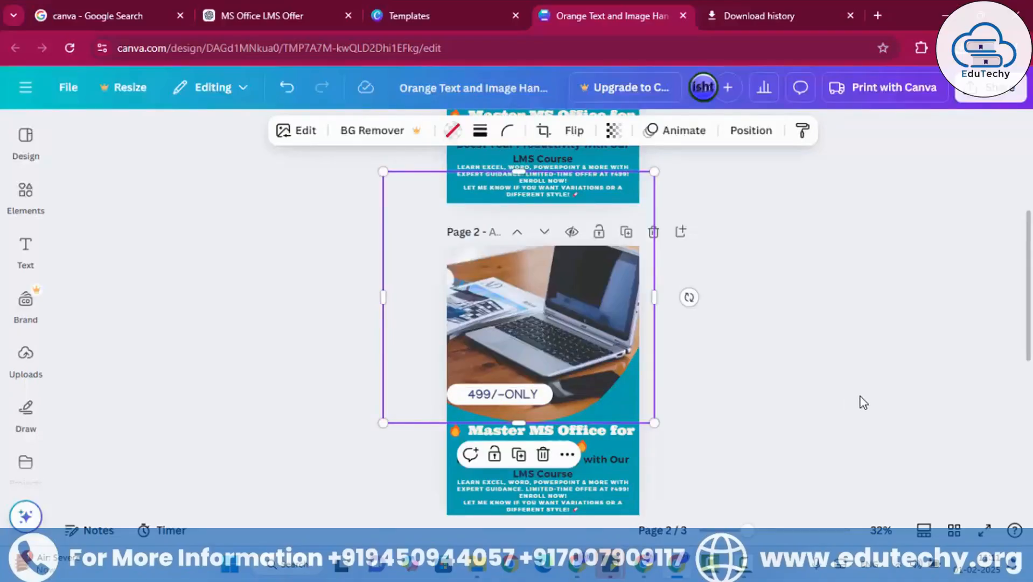
left_click(885, 397)
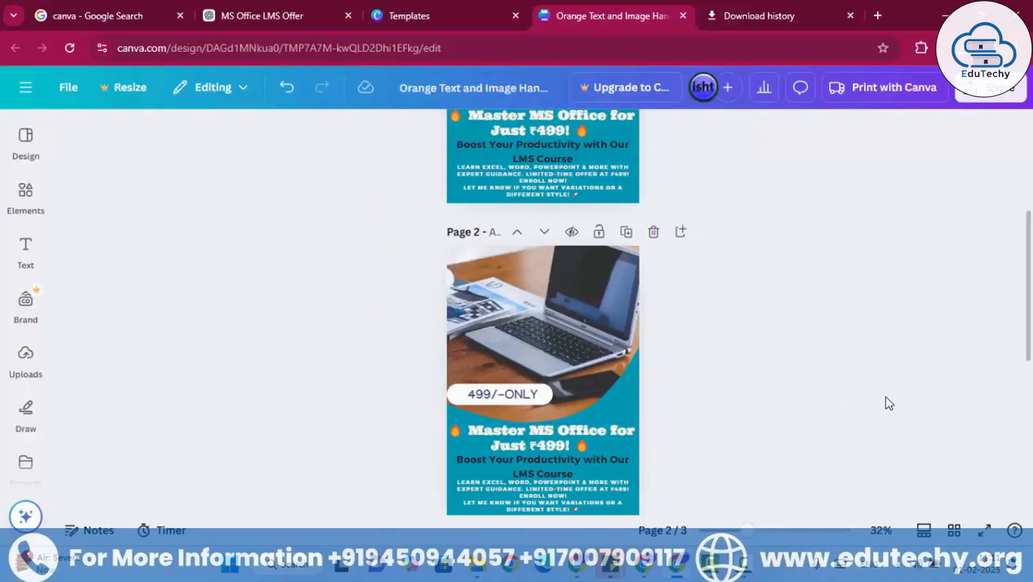
left_click(560, 350)
left_click(613, 130)
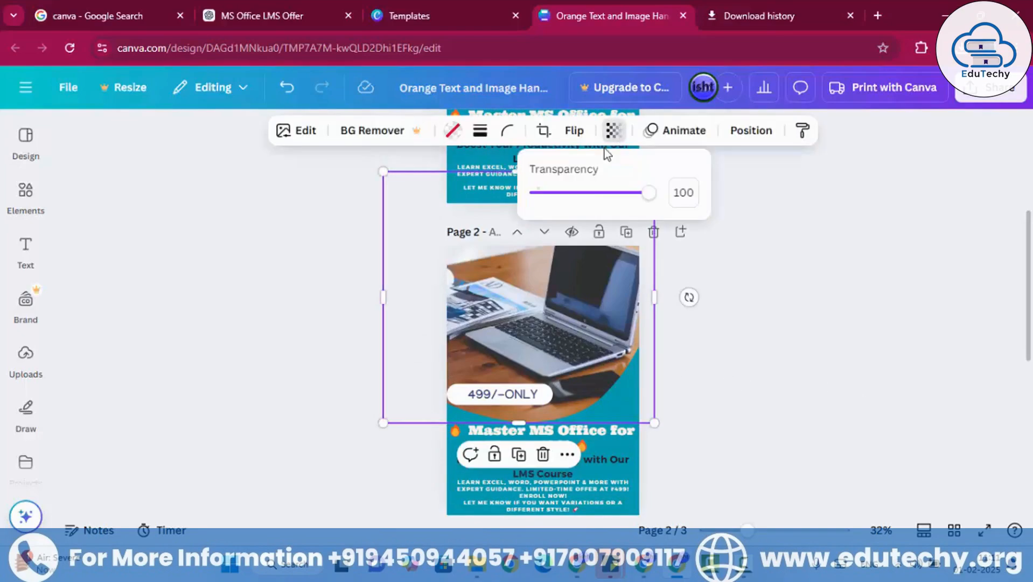
left_click_drag(590, 192, 663, 194)
left_click(882, 355)
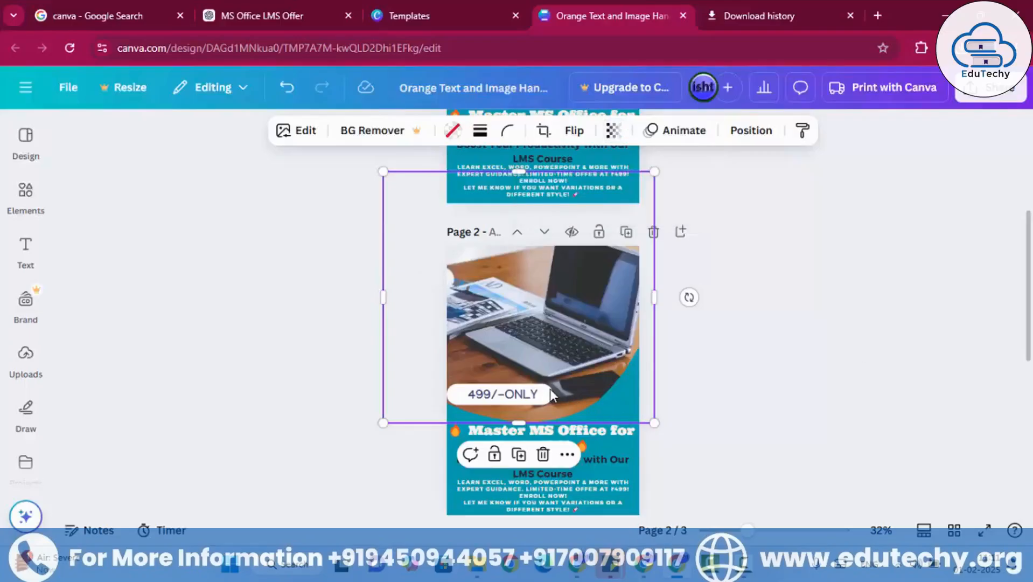
left_click(702, 372)
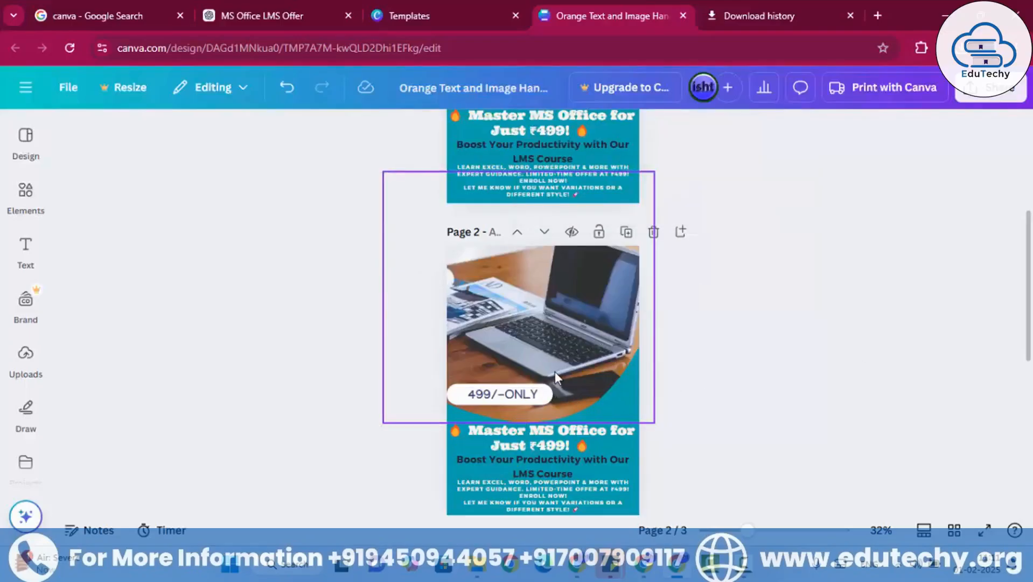
left_click(533, 398)
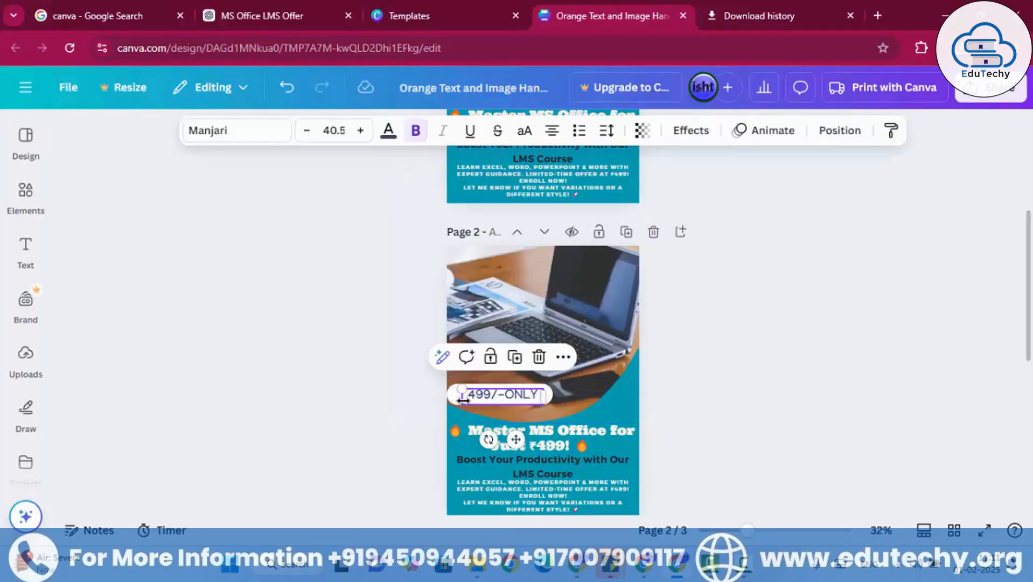
left_click(552, 396)
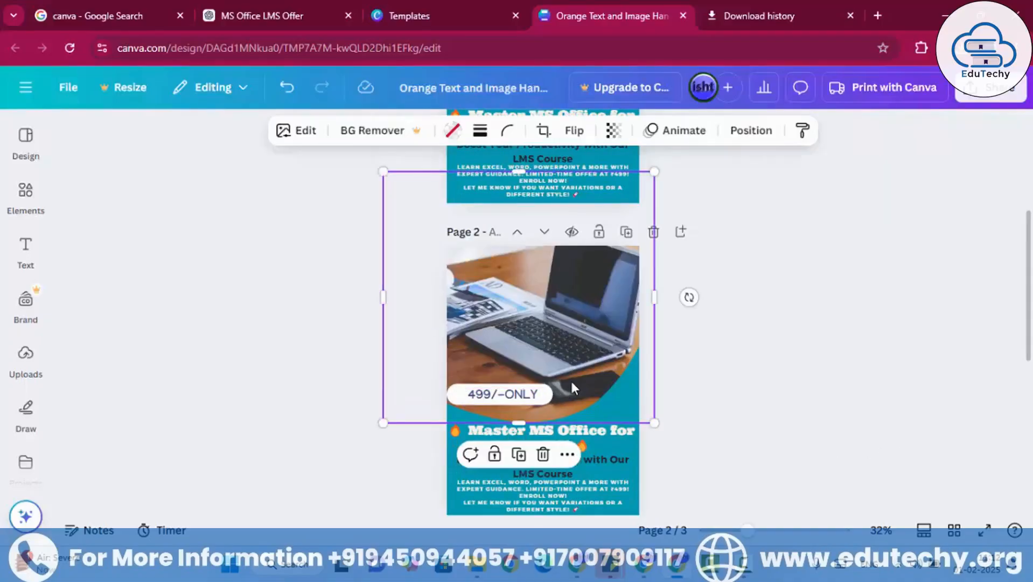
left_click(786, 343)
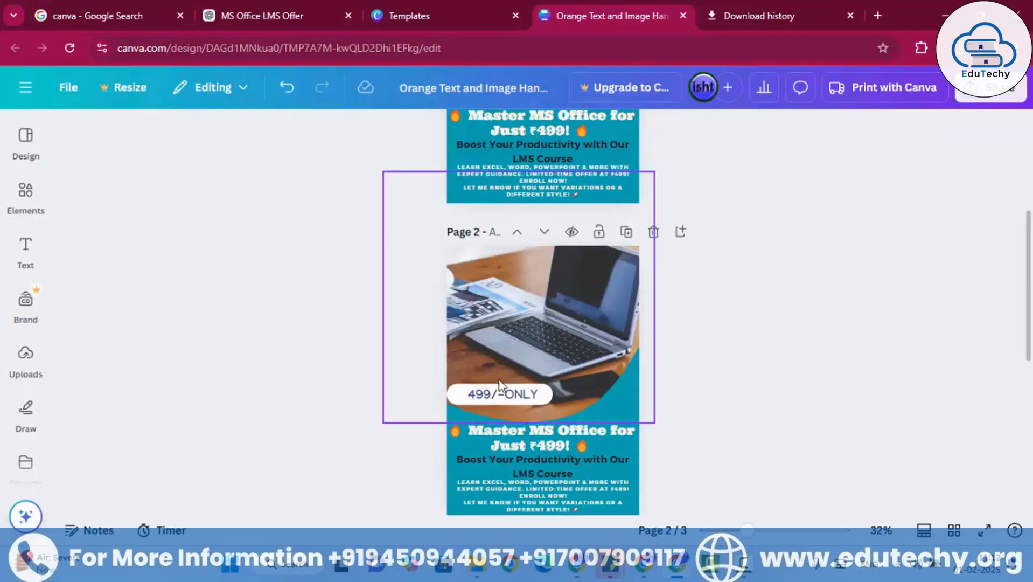
- Set the transparency of the white pill behind the 499/-ONLY text to 59
left_click(458, 397)
left_click(458, 397)
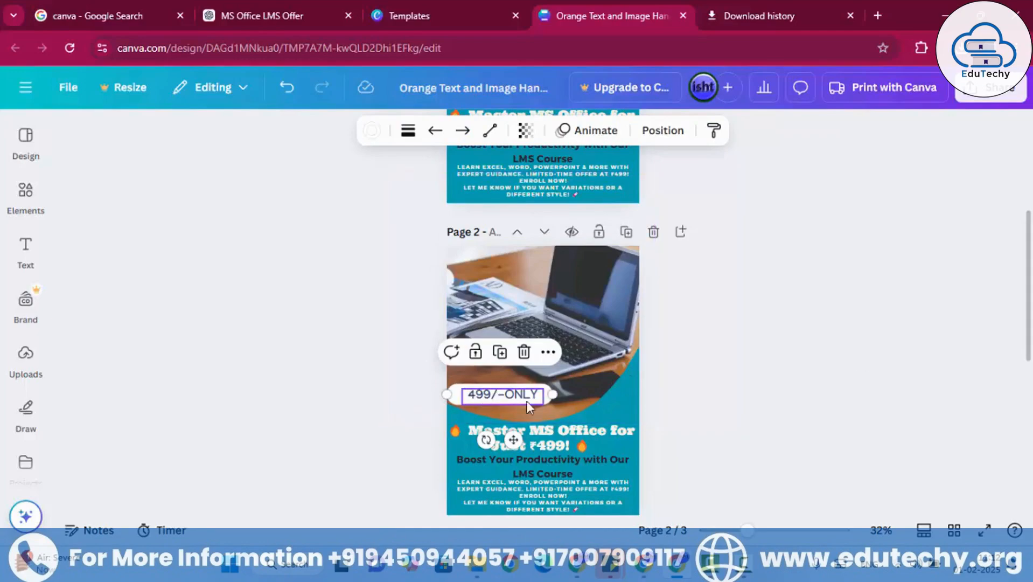
left_click(527, 130)
left_click_drag(560, 192, 518, 193)
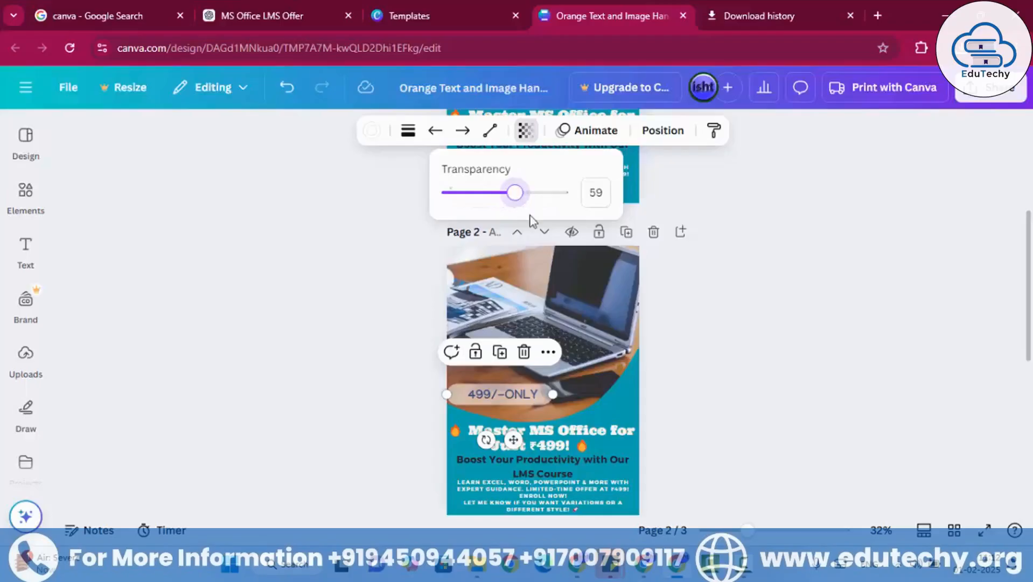
- Keep the 499/-ONLY text bold and increase its font size to 44.5
left_click(529, 393)
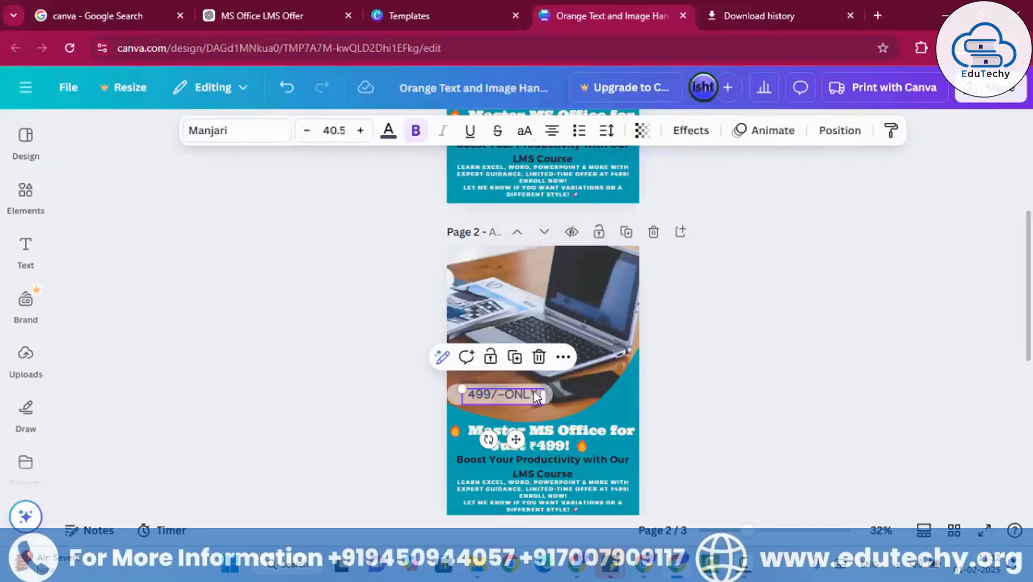
left_click(418, 133)
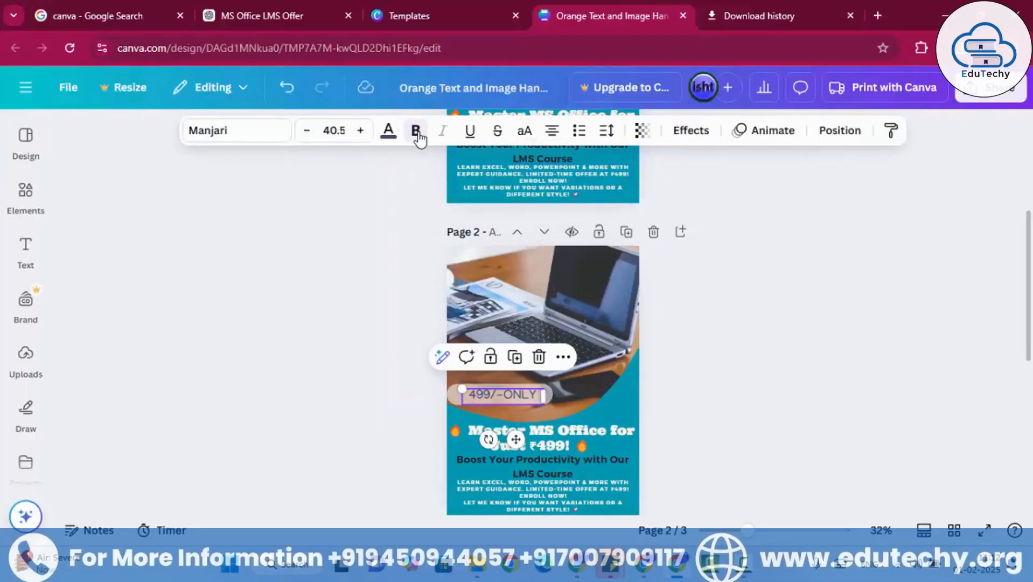
left_click(416, 133)
left_click(361, 131)
left_click(361, 130)
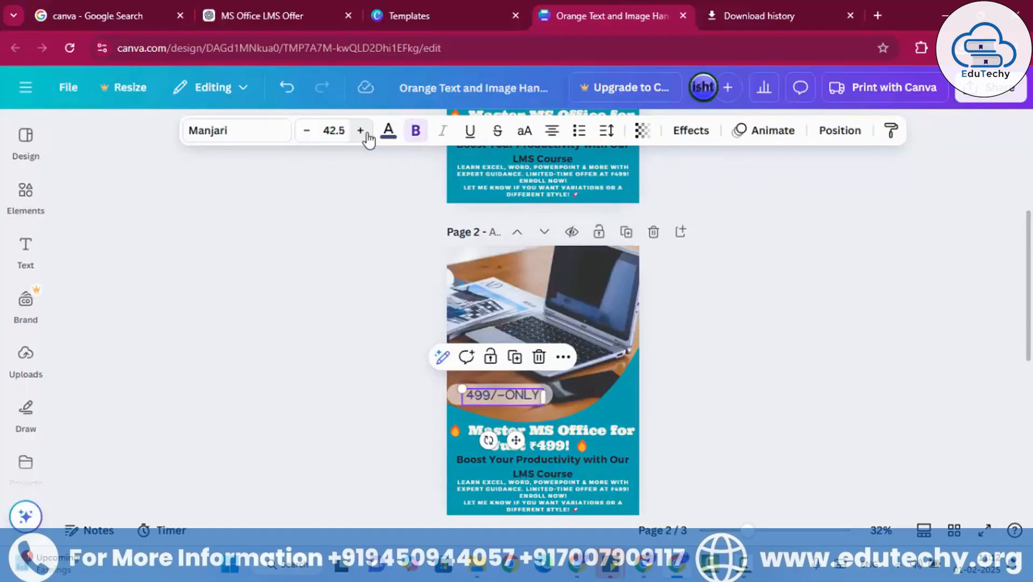
left_click(361, 131)
left_click(361, 131)
- Try teal, turquoise, yellow and orange on the 499/-ONLY text, and settle on white as its colour
left_click(393, 139)
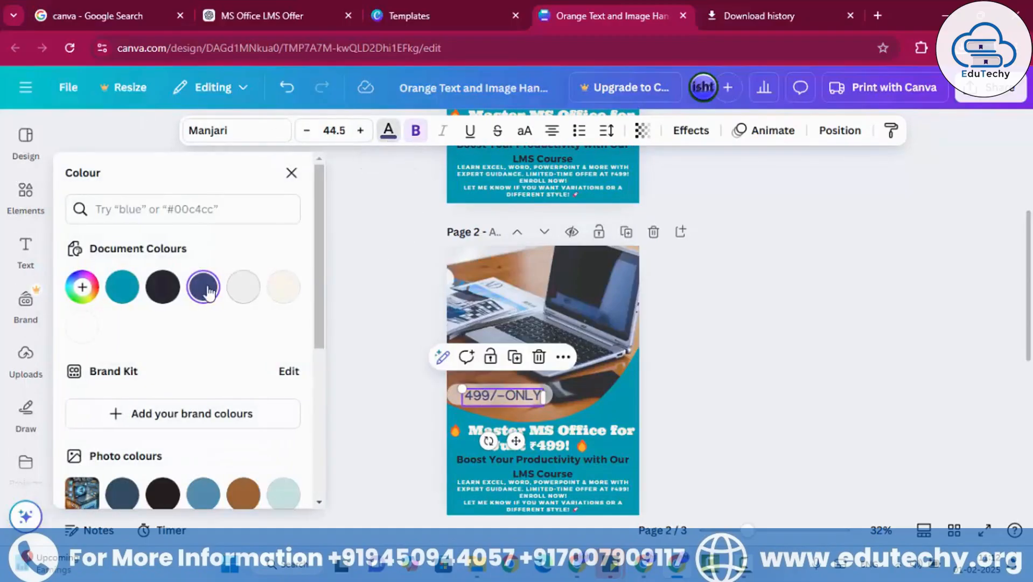
left_click(123, 289)
scroll(144, 377, "down", 5)
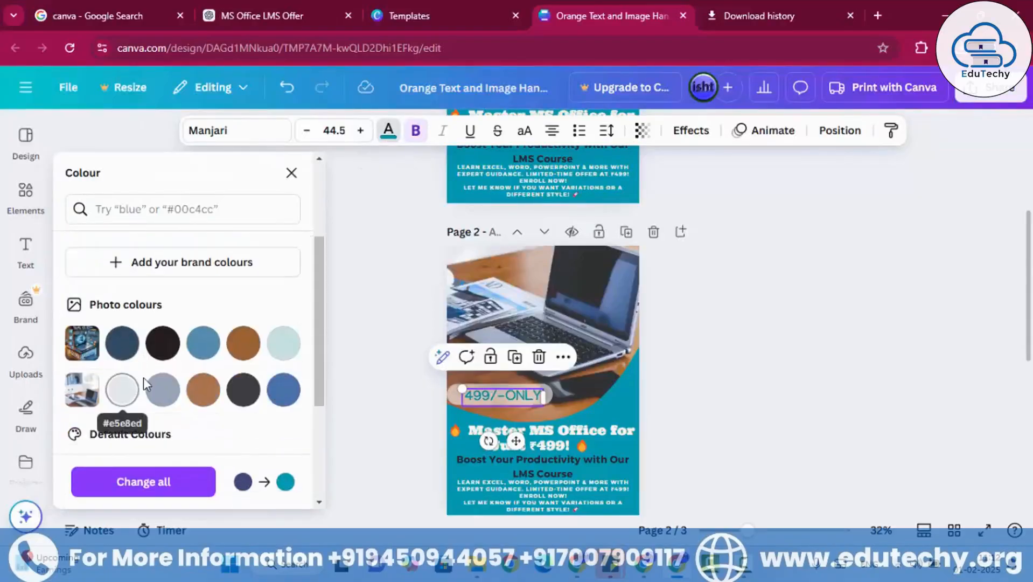
left_click(162, 385)
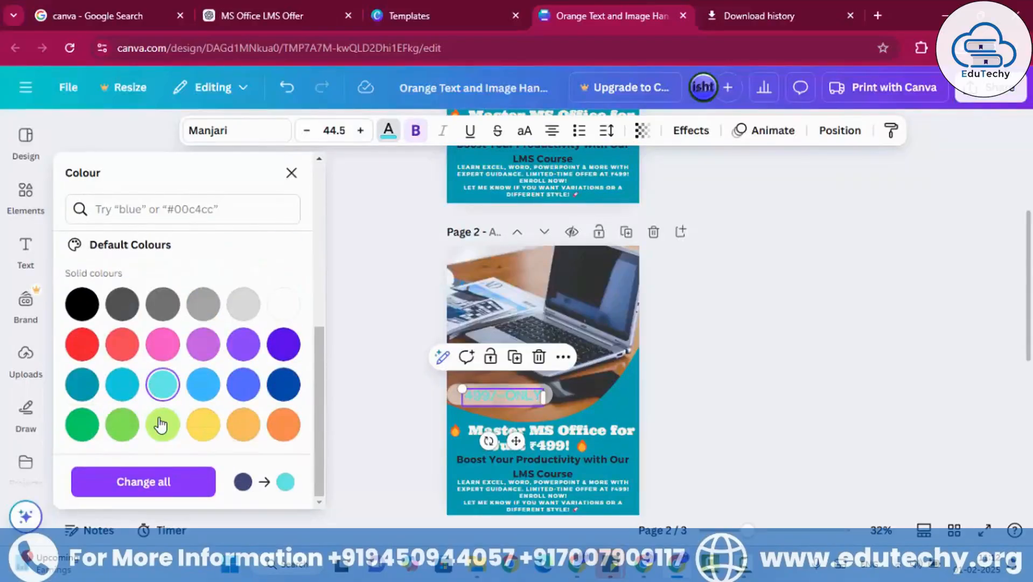
left_click(201, 424)
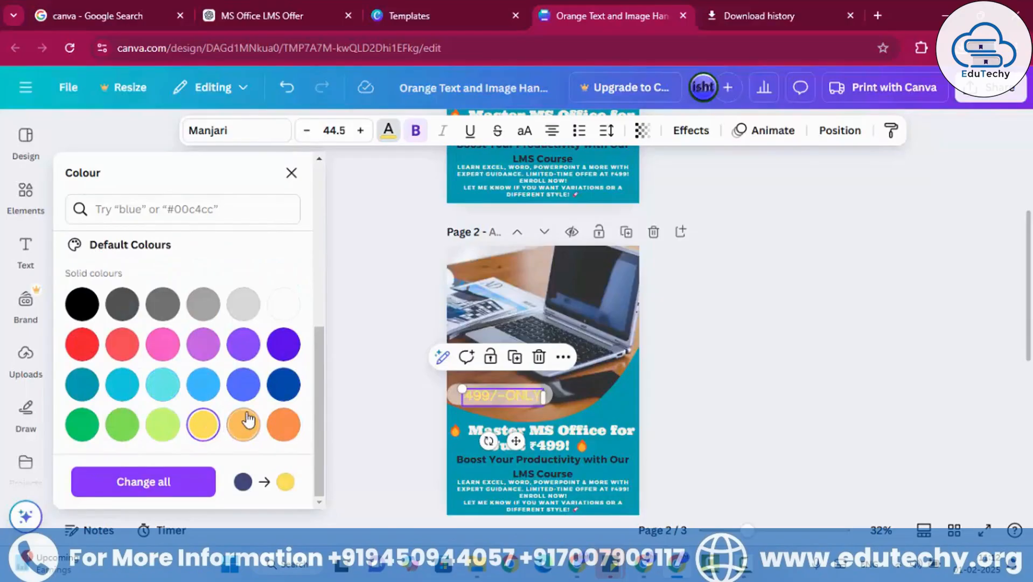
left_click(283, 424)
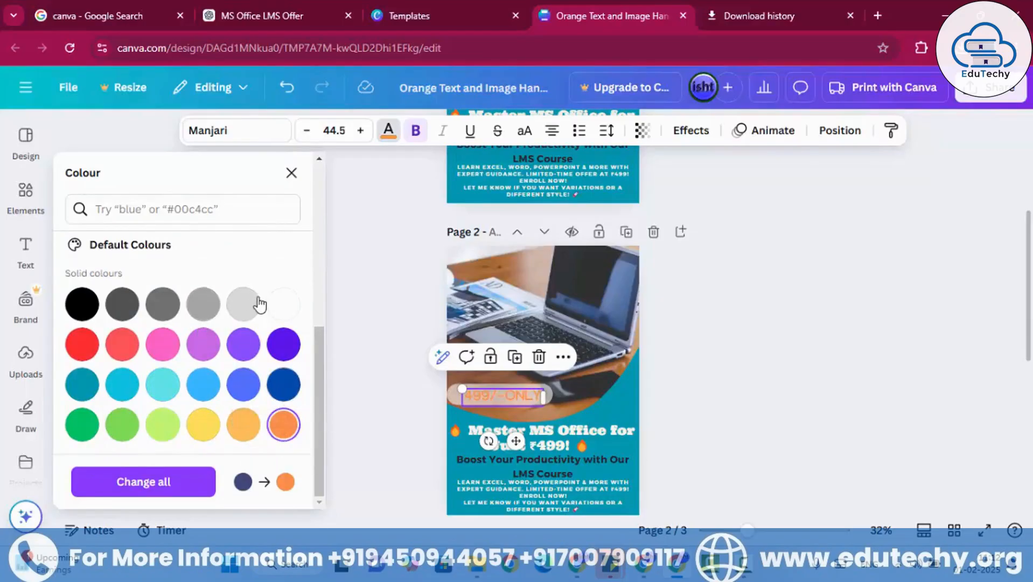
left_click(296, 315)
left_click(779, 330)
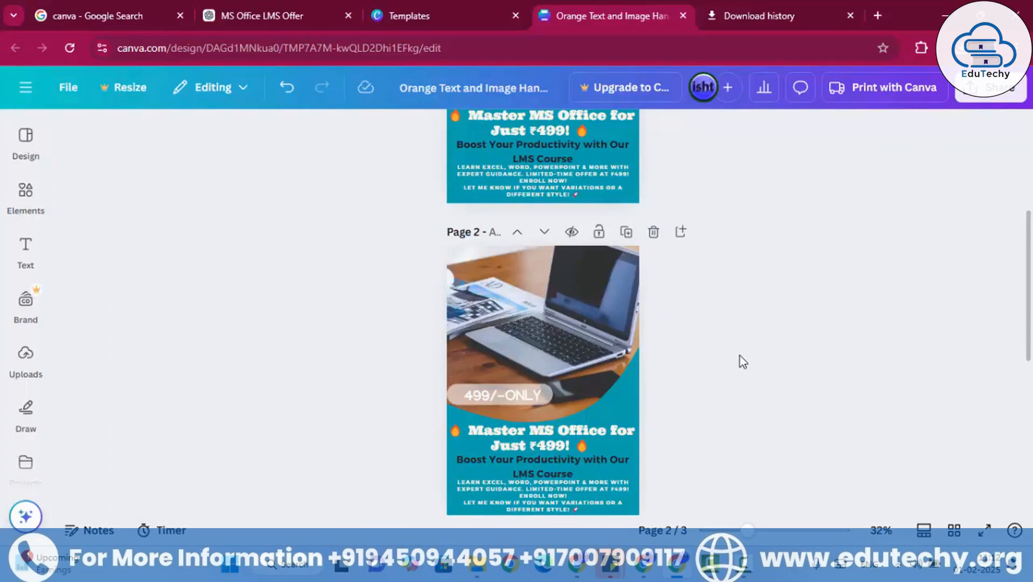
- Look over pages 2 and 3, search the elements for Frame, and browse the results across all categories
scroll(714, 381, "down", 5)
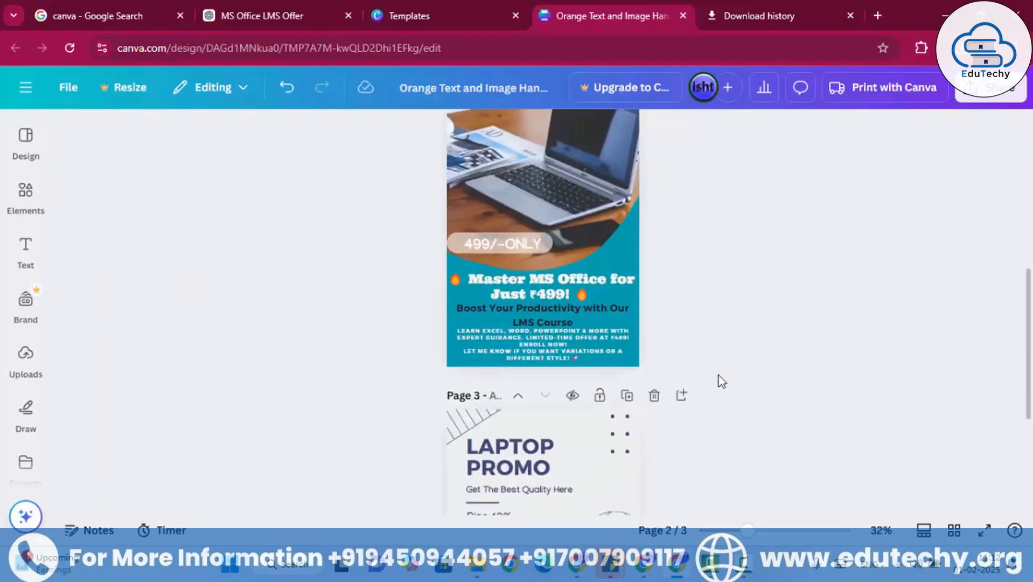
scroll(716, 366, "up", 5)
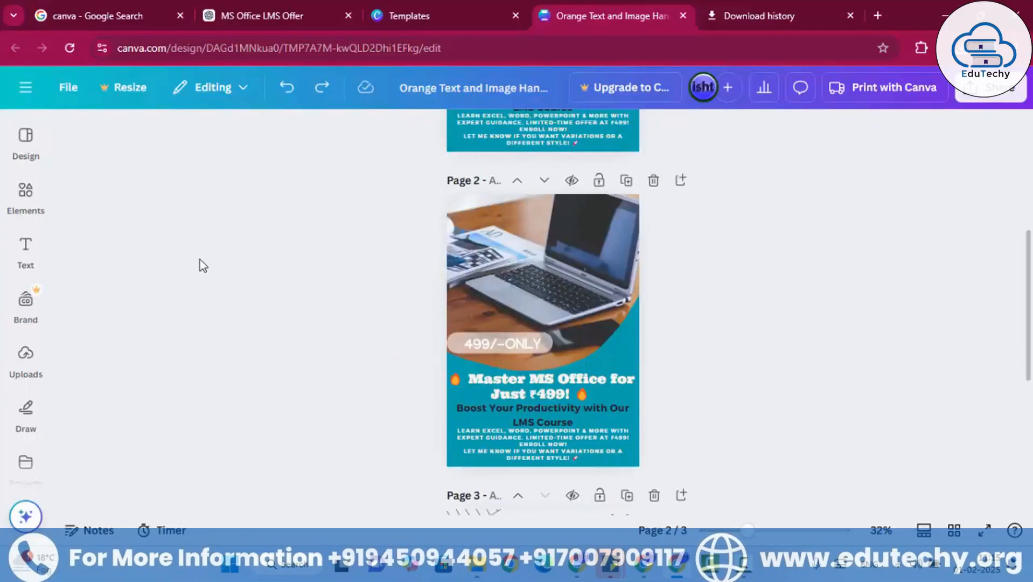
left_click(27, 200)
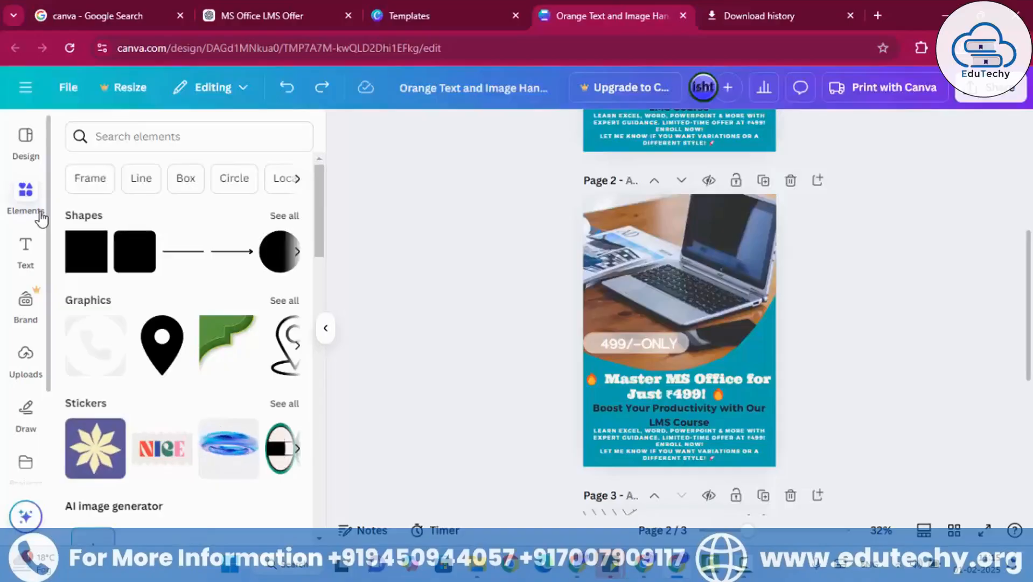
scroll(146, 218, "down", 2)
scroll(132, 224, "up", 2)
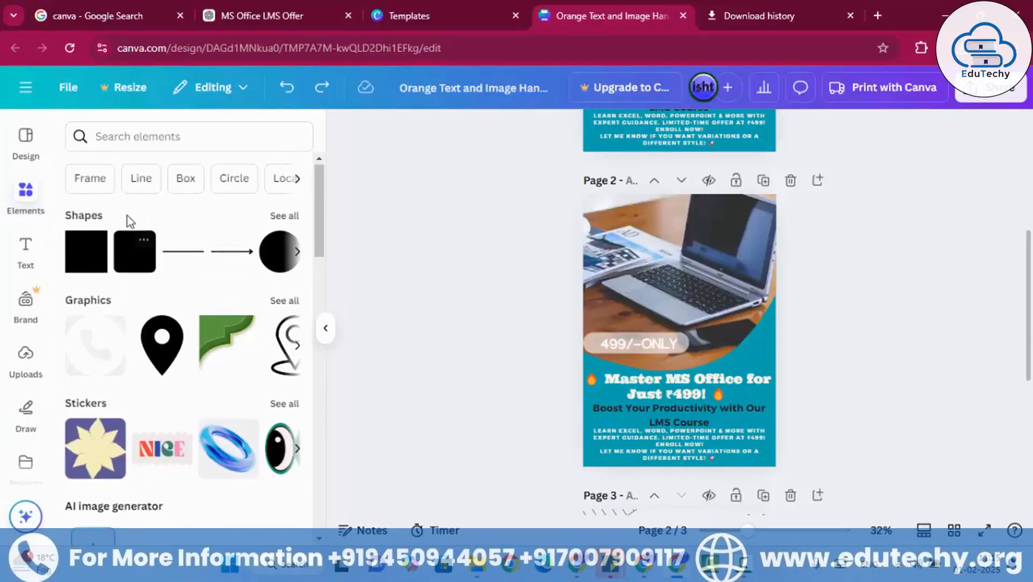
left_click(76, 182)
scroll(217, 377, "down", 3)
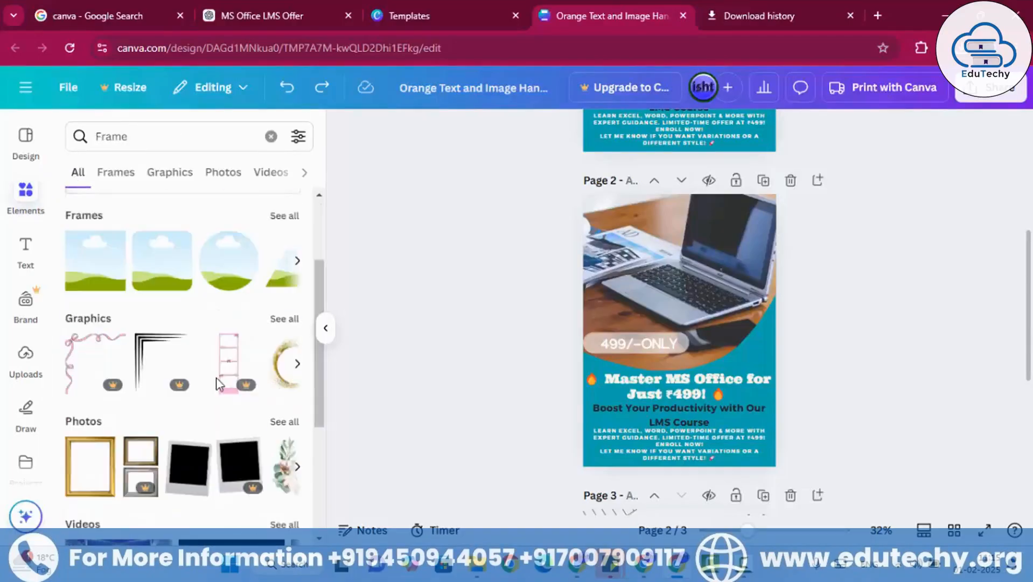
scroll(217, 384, "down", 4)
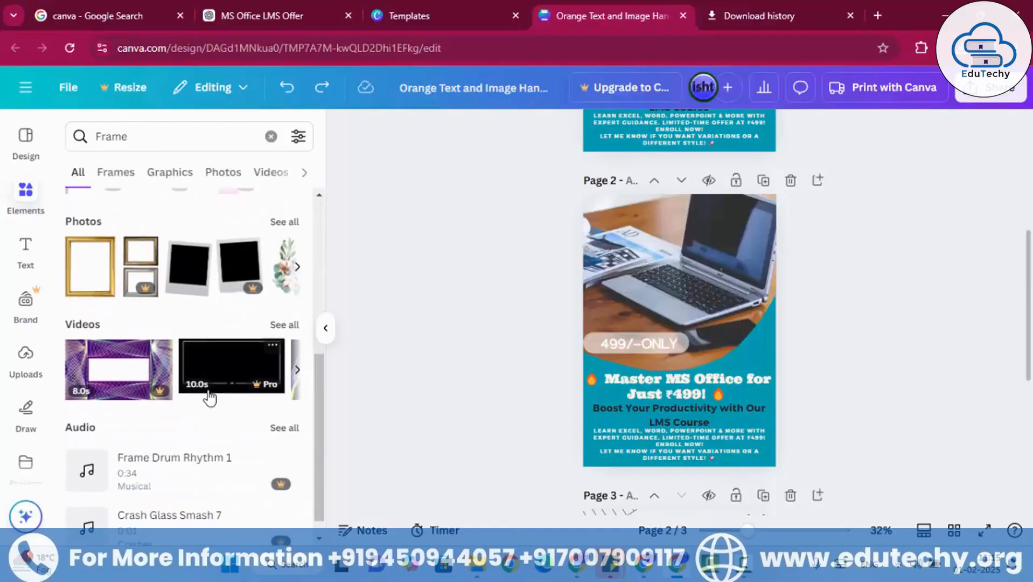
scroll(144, 290, "up", 5)
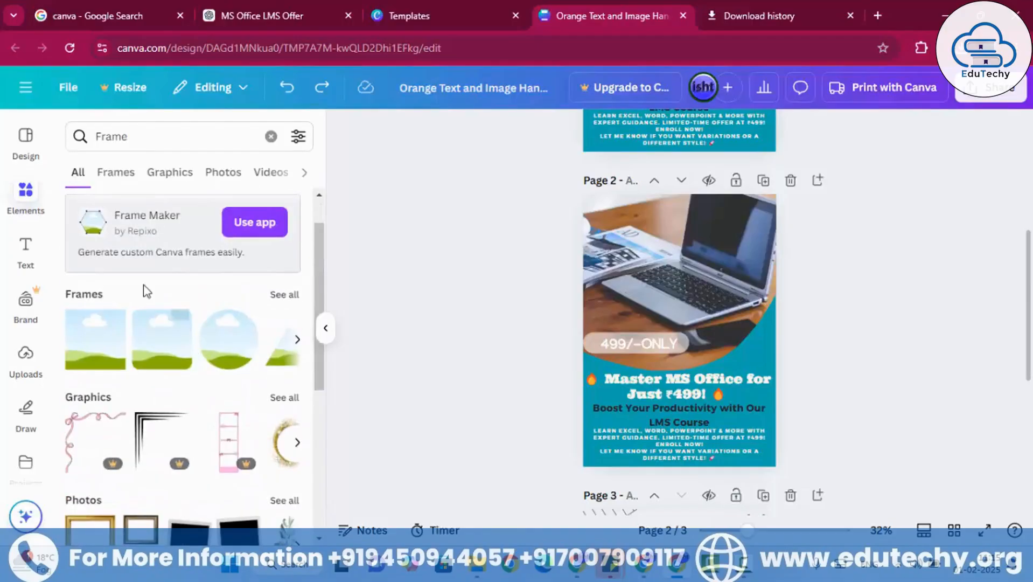
- Place the side-by-side double photo frame from the Frames results in the upper-left corner of page 2
left_click(113, 174)
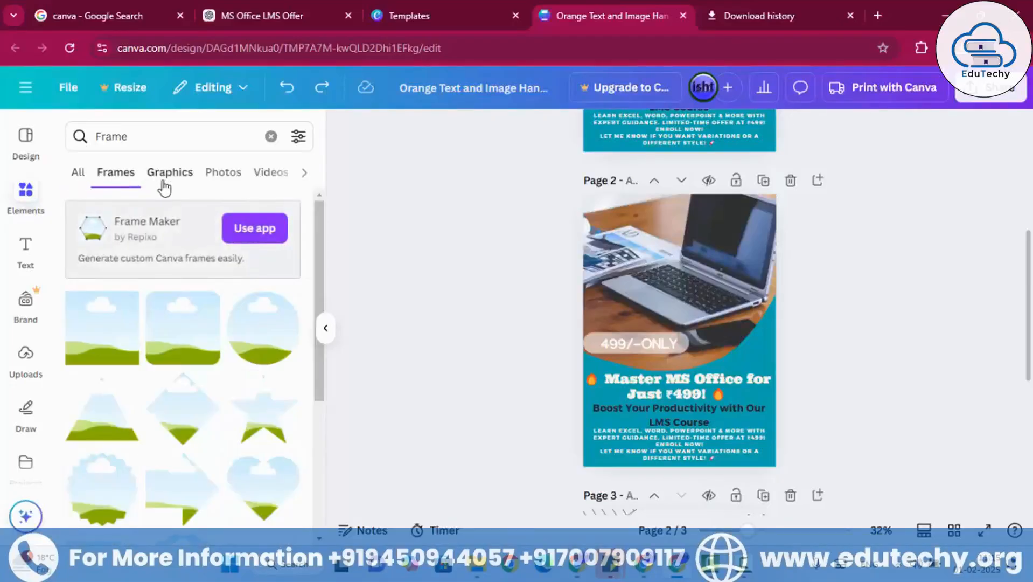
scroll(186, 386, "down", 1)
scroll(185, 386, "down", 6)
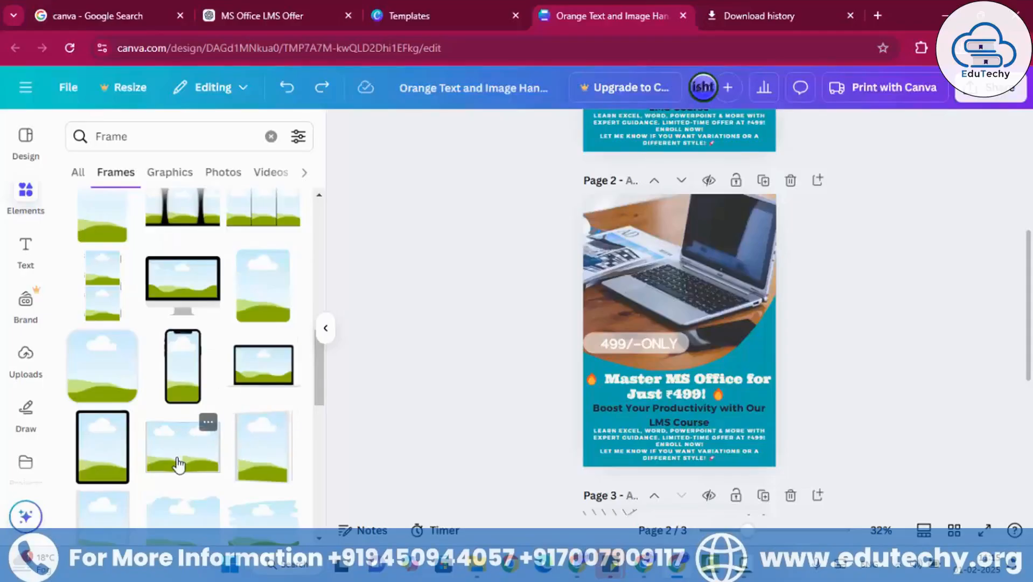
left_click_drag(178, 462, 617, 240)
- Try enlarging the double photo frame to page 2's full width and shifting it, and undo both changes
left_click_drag(676, 258, 775, 328)
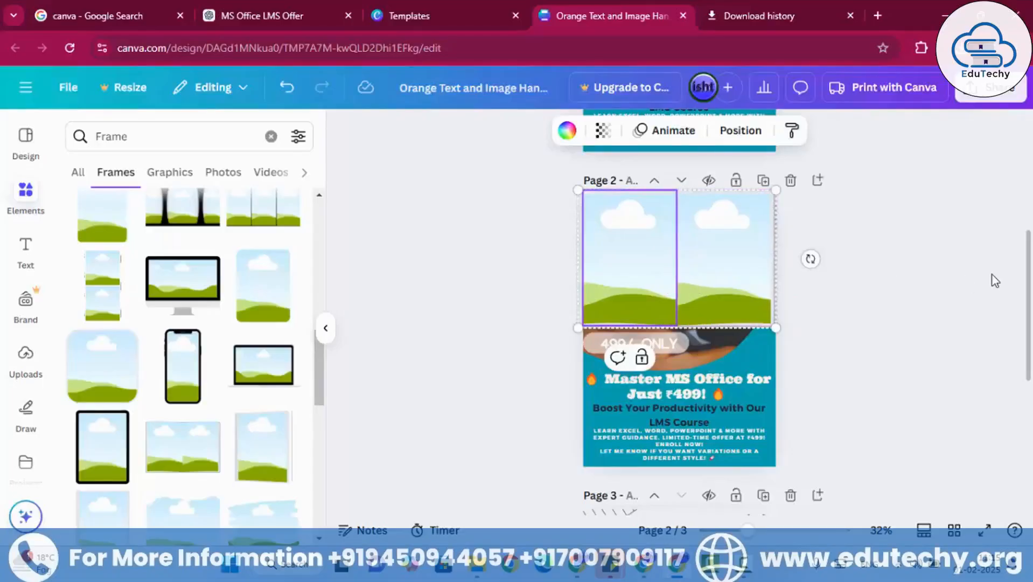
left_click_drag(680, 277, 695, 281)
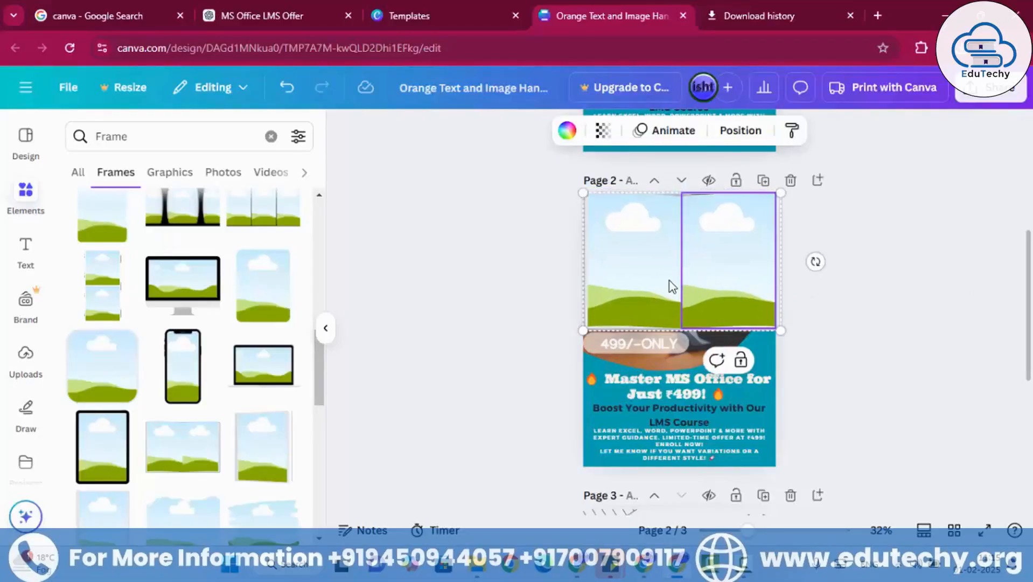
left_click(846, 297)
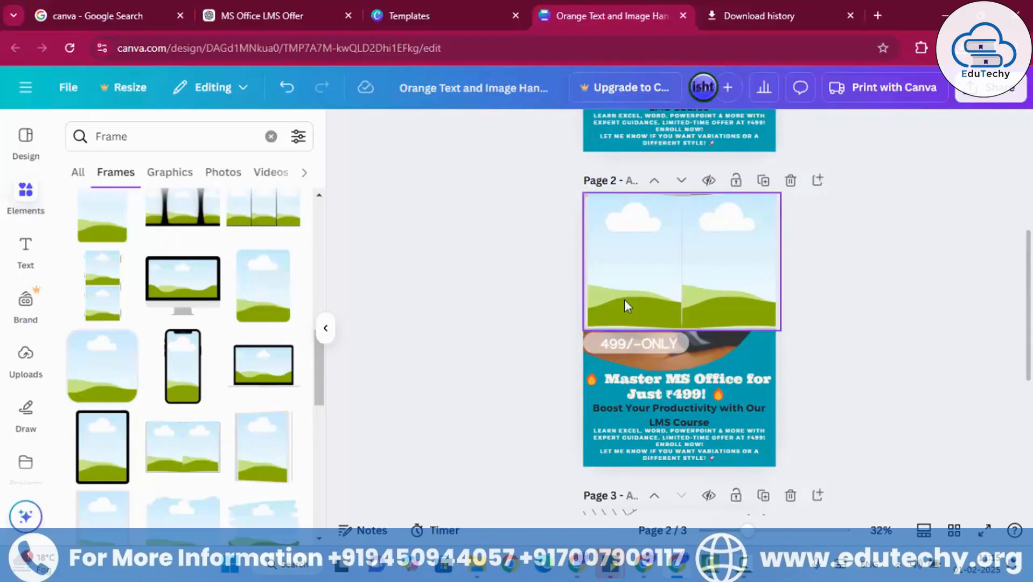
key("ctrl+z")
key("ctrl+z")
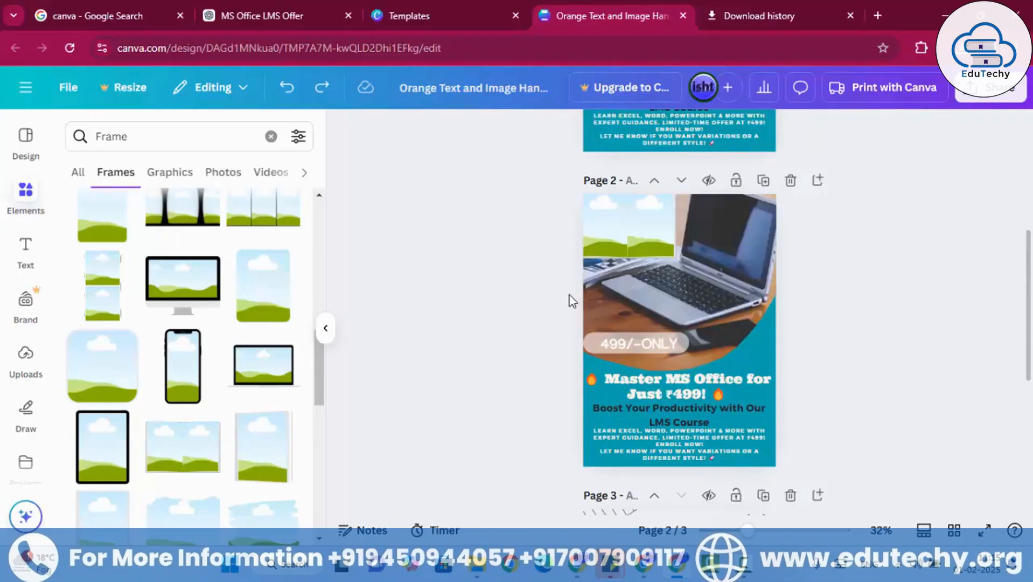
- Place the yellow ornamental corner graphic from the Frame graphics on page 3 and enlarge it to about 291.5 by 291.5
left_click(168, 176)
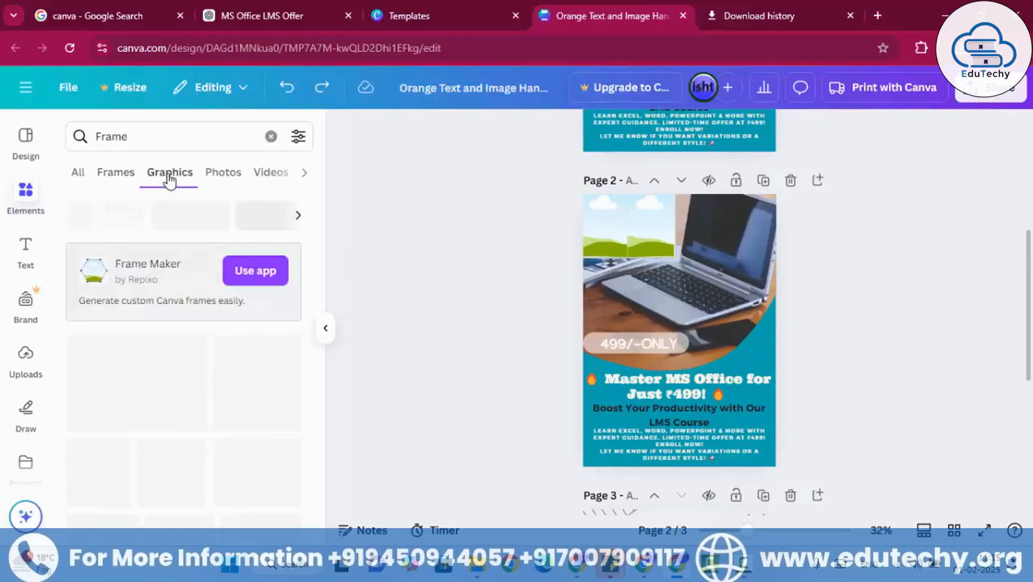
scroll(248, 420, "down", 5)
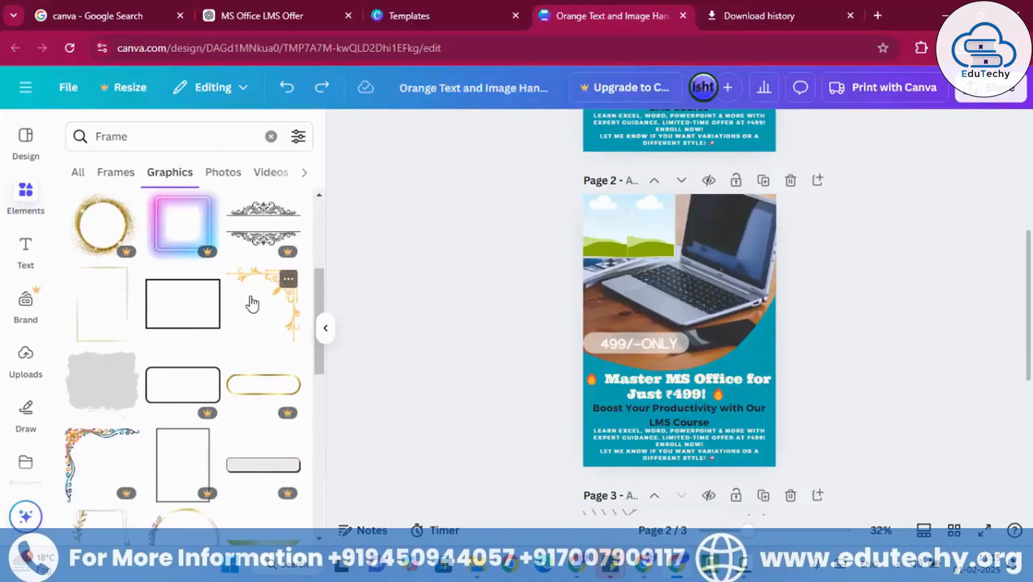
scroll(363, 345, "down", 3)
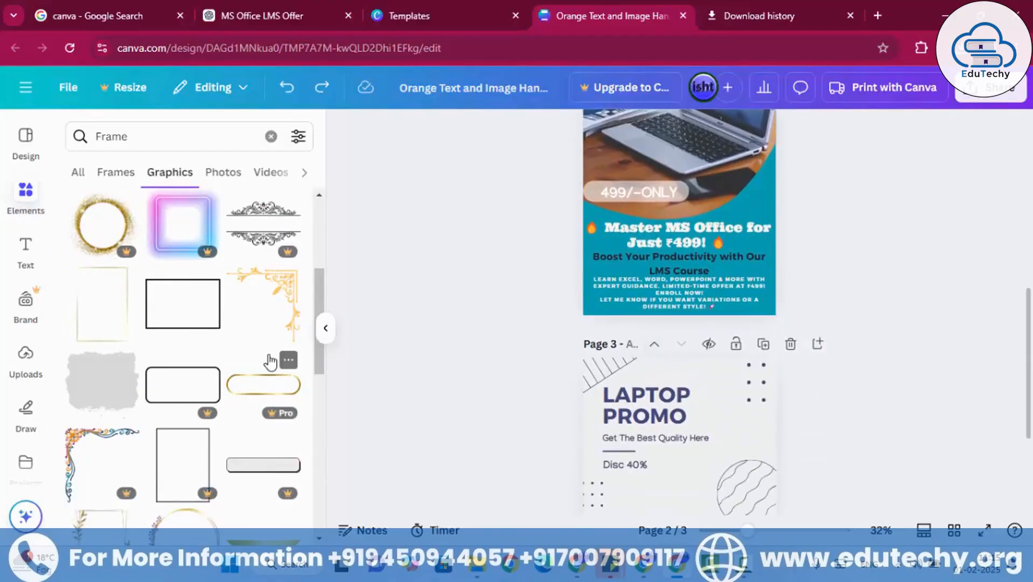
scroll(635, 403, "down", 3)
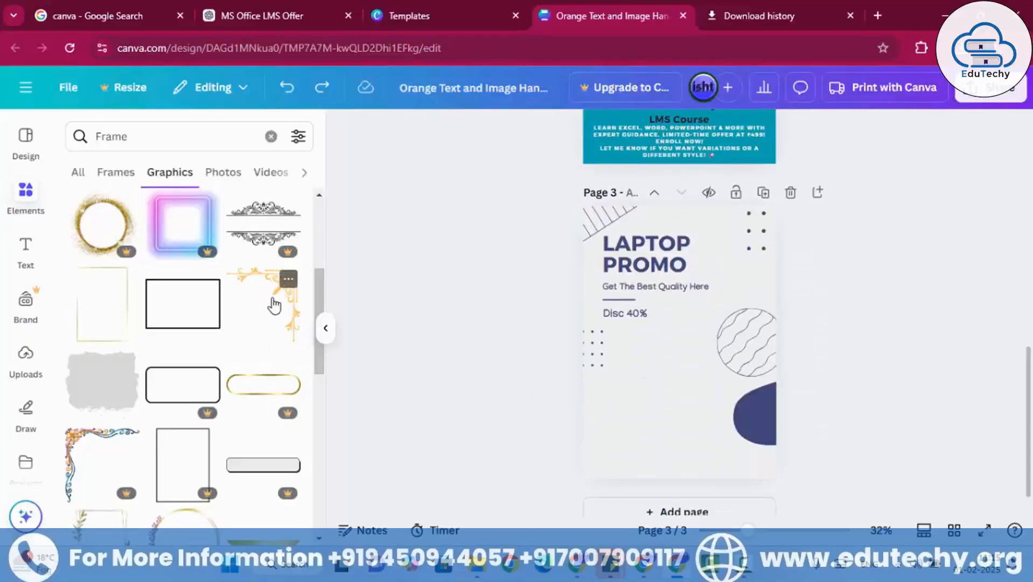
left_click_drag(274, 306, 508, 456)
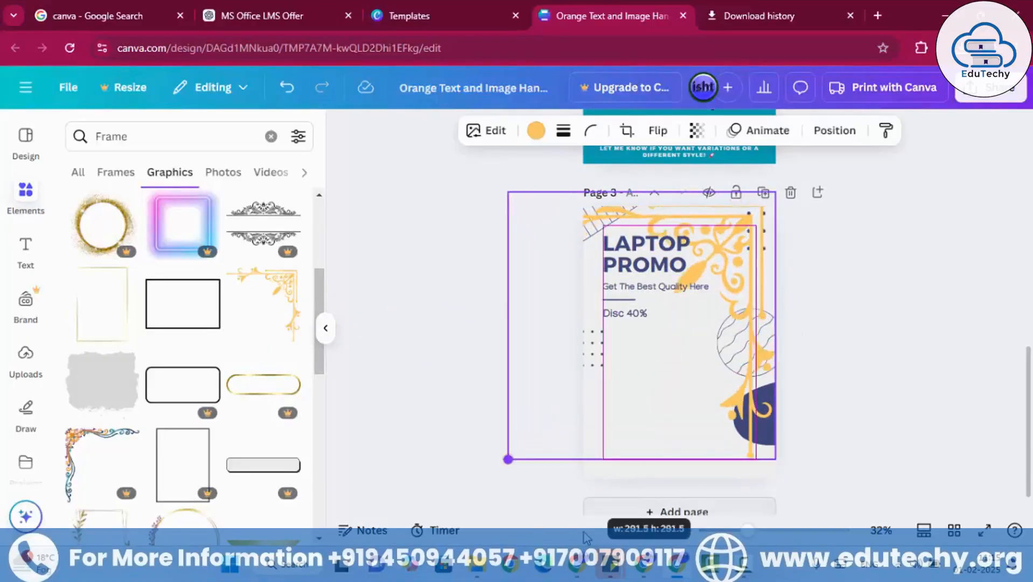
- Shrink the yellow corner ornament slightly and fit it along the upper and right edges of page 3
left_click_drag(684, 351, 717, 334)
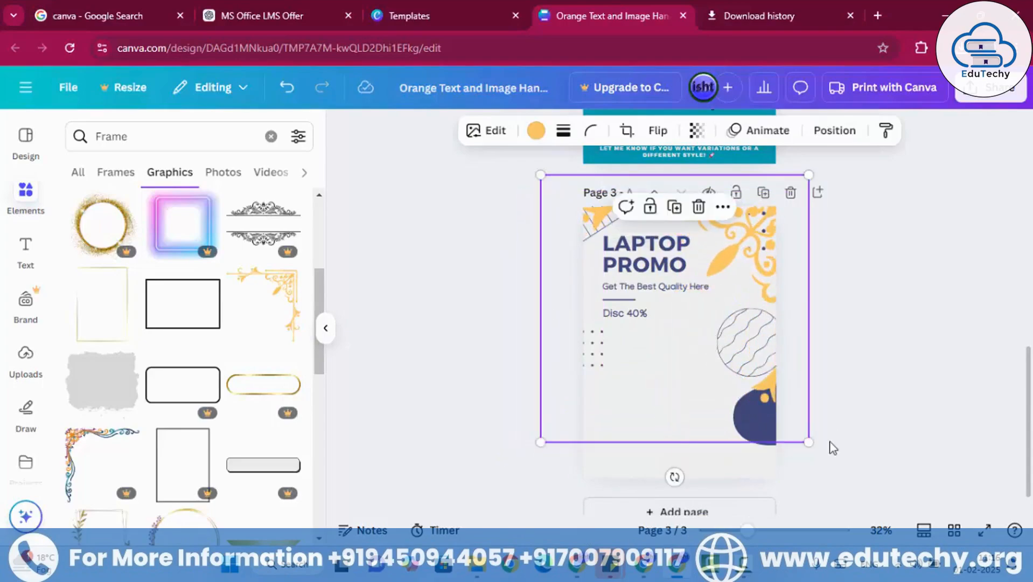
left_click_drag(819, 457, 786, 439)
left_click(879, 383)
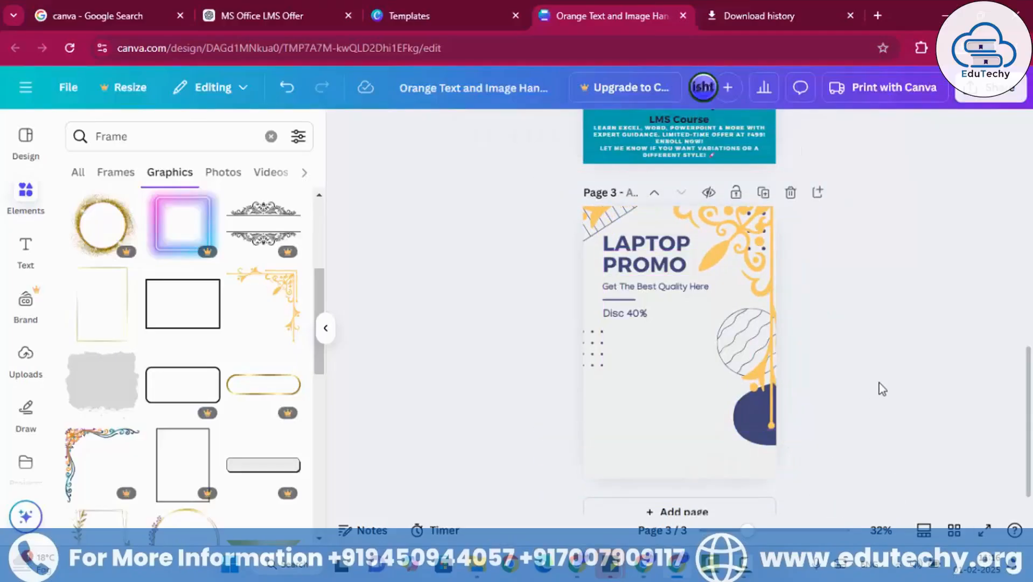
mouse_move(768, 259)
left_mouse_down()
mouse_move(754, 251)
mouse_move(764, 252)
left_mouse_up()
left_click(838, 280)
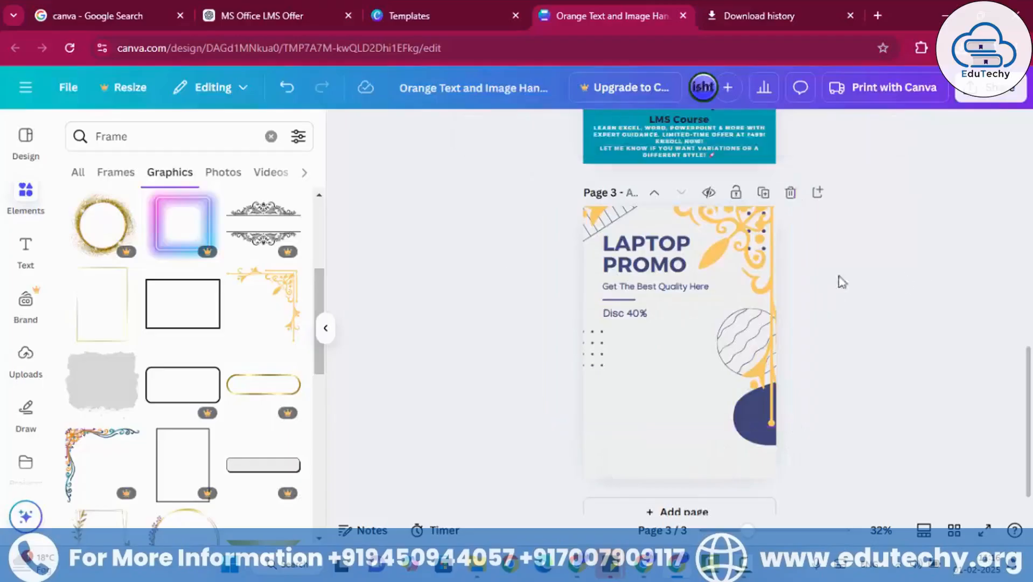
- Browse the Frame results among graphics and photos, and add a blank page 4 to the design
scroll(199, 323, "down", 2)
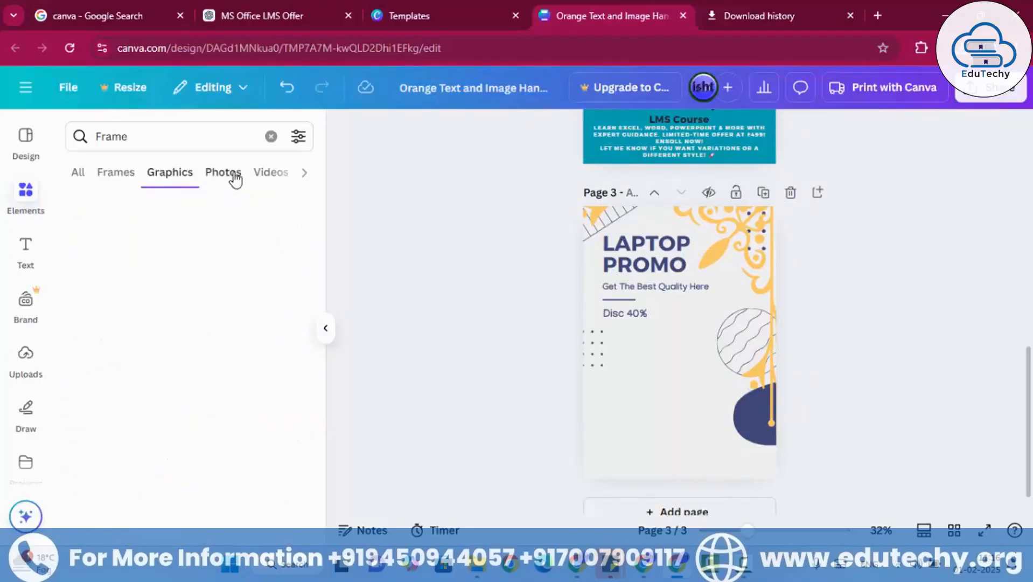
left_click(231, 173)
scroll(250, 398, "down", 5)
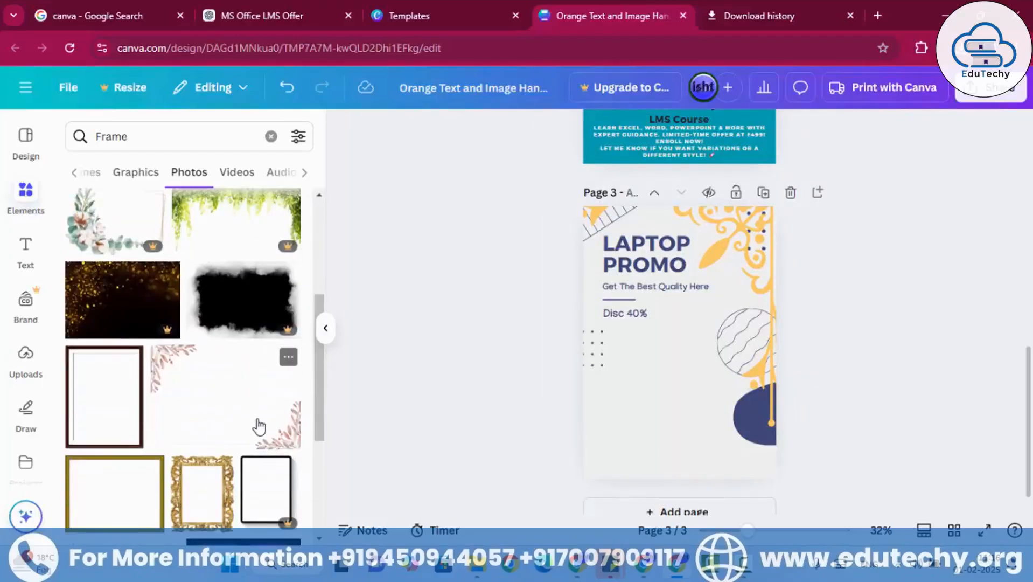
scroll(253, 427, "down", 3)
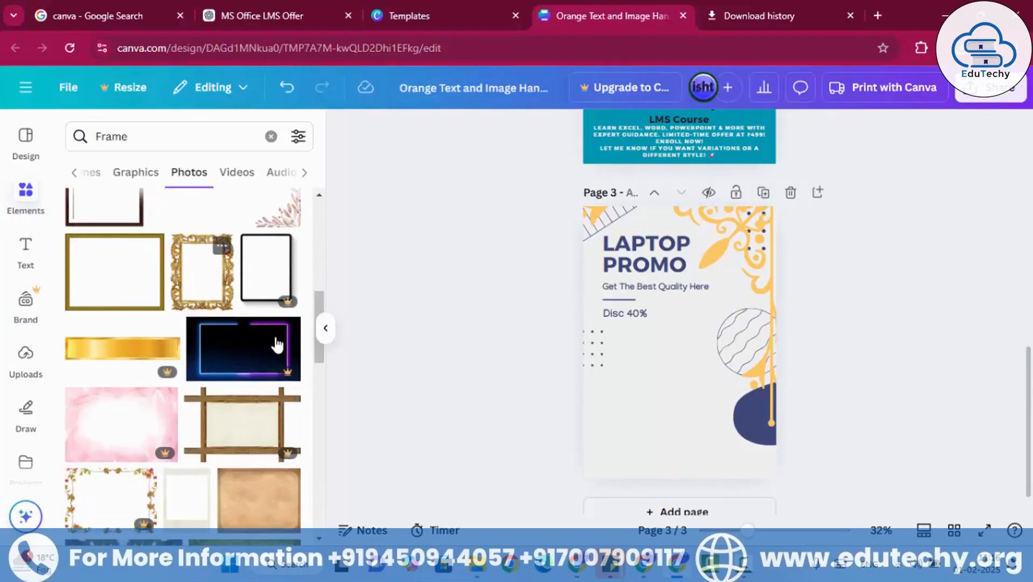
scroll(679, 302, "down", 1)
left_click(697, 488)
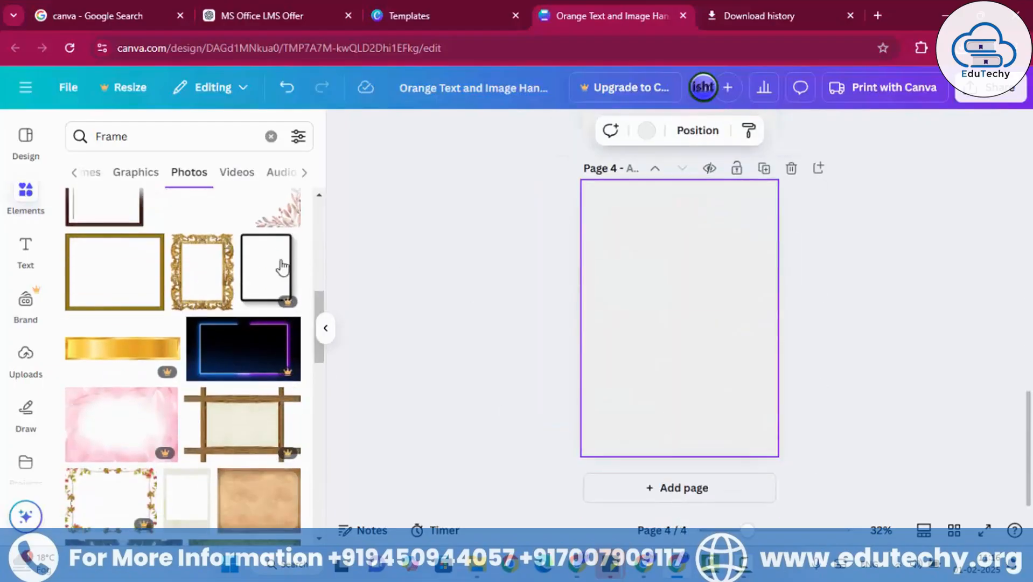
- Place the ornate gold picture frame photo on page 4 and enlarge it to fill the whole page
left_click_drag(218, 272, 619, 221)
left_click_drag(730, 363, 788, 459)
left_click_drag(745, 419, 731, 423)
left_click(893, 371)
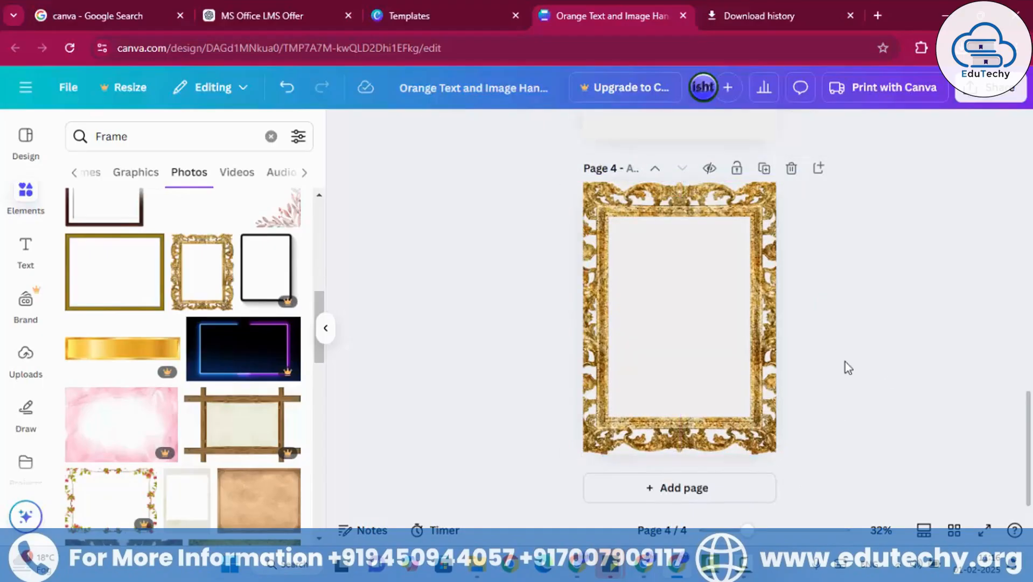
- Examine the Frame search results for videos, shapes, mockups and charts
left_click(235, 172)
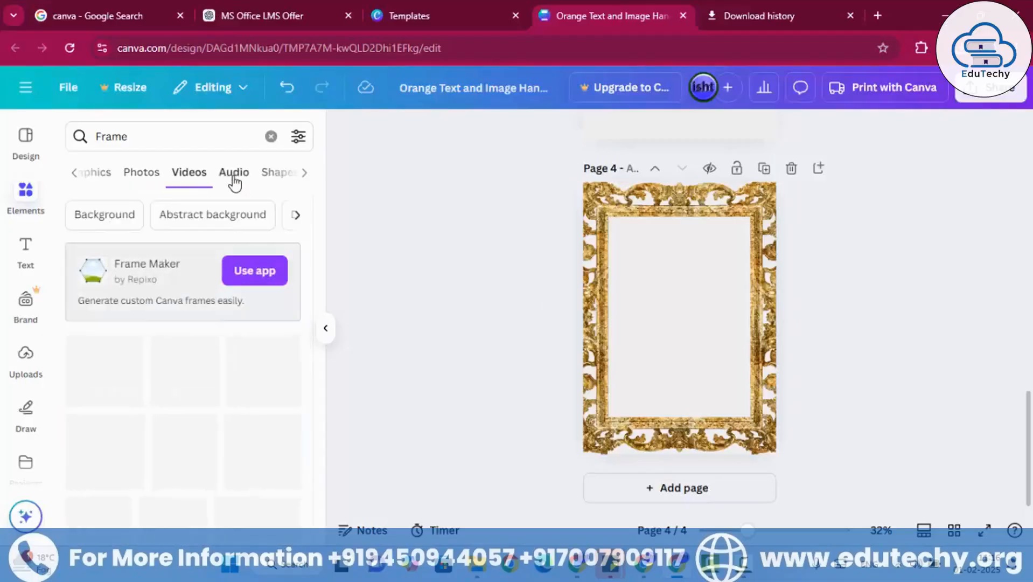
scroll(228, 349, "down", 3)
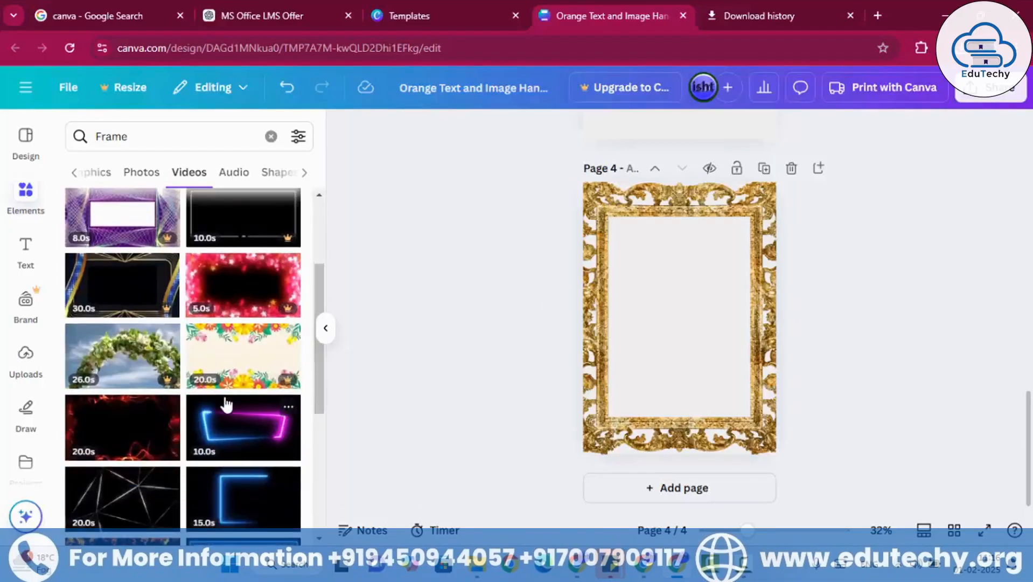
left_click(271, 172)
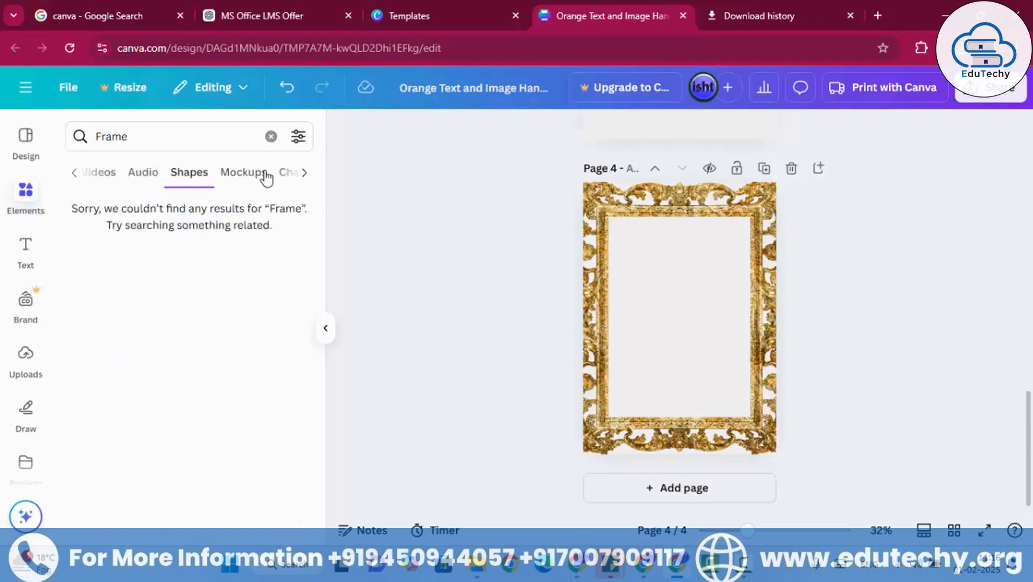
left_click(264, 173)
left_click(289, 175)
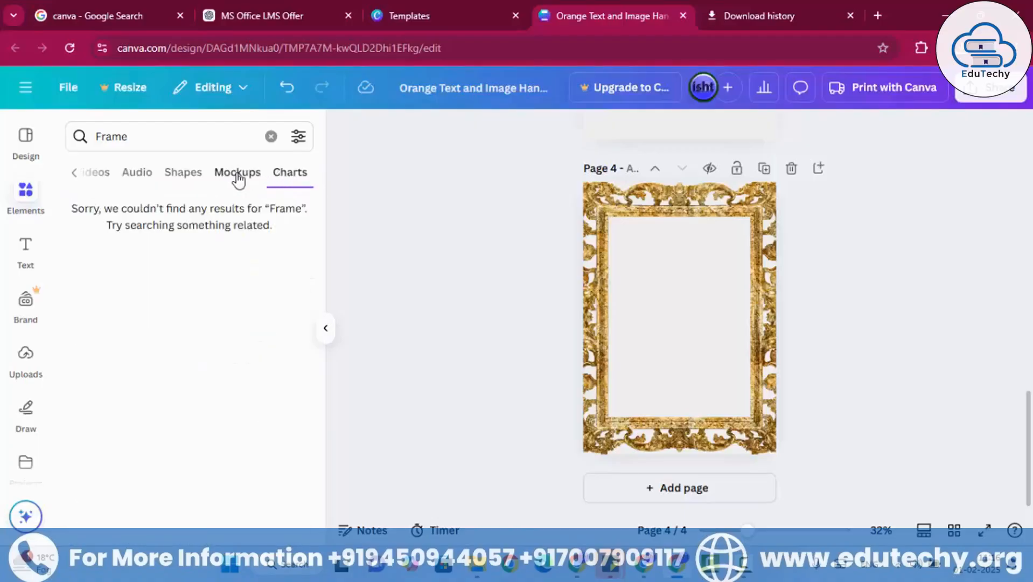
- Clear the Frame search and look through the element categories from graphics and audio to charts, grids, mockups and collections
left_click(139, 136)
left_click_drag(138, 135, 75, 130)
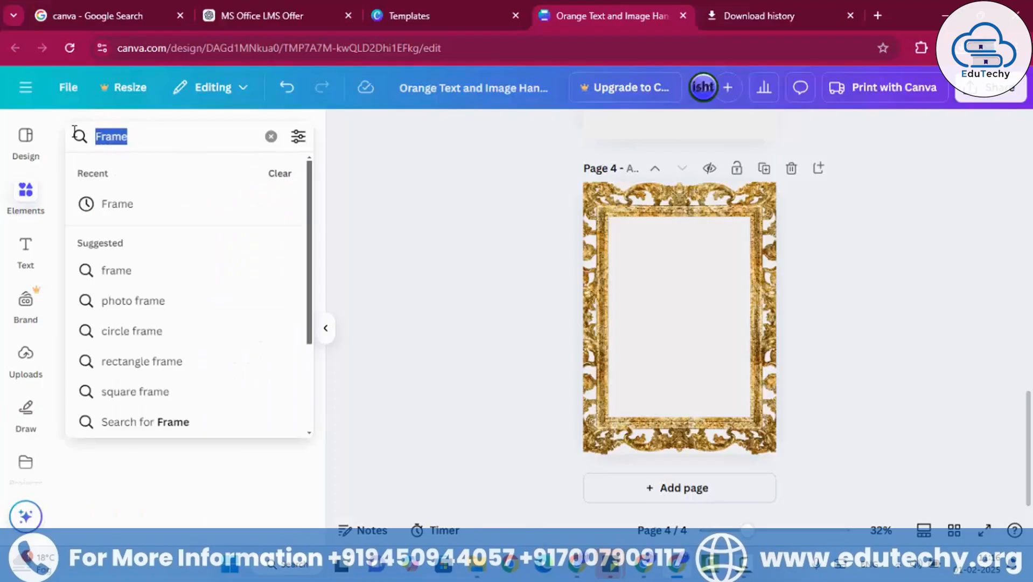
left_click(271, 137)
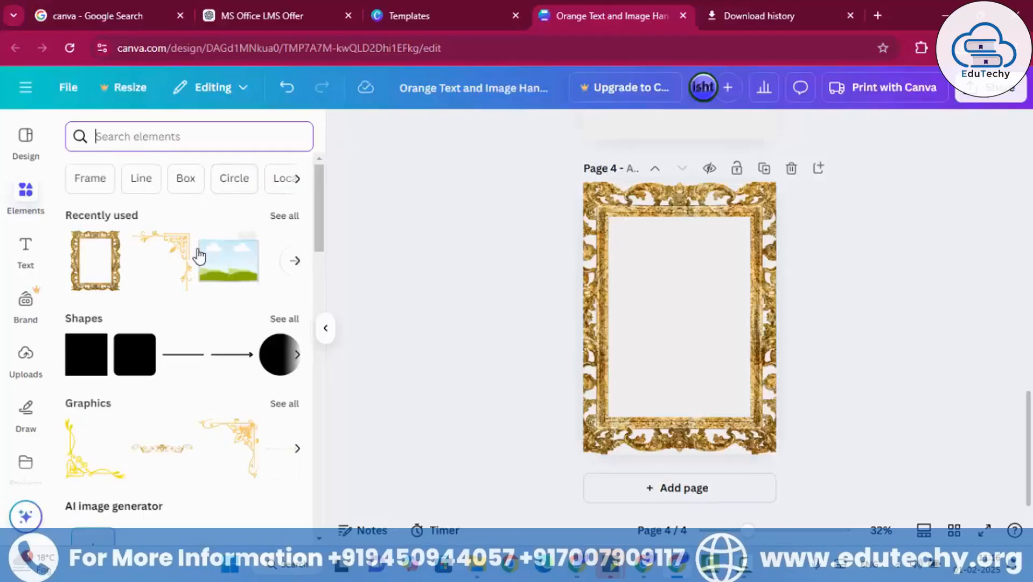
scroll(241, 323, "down", 4)
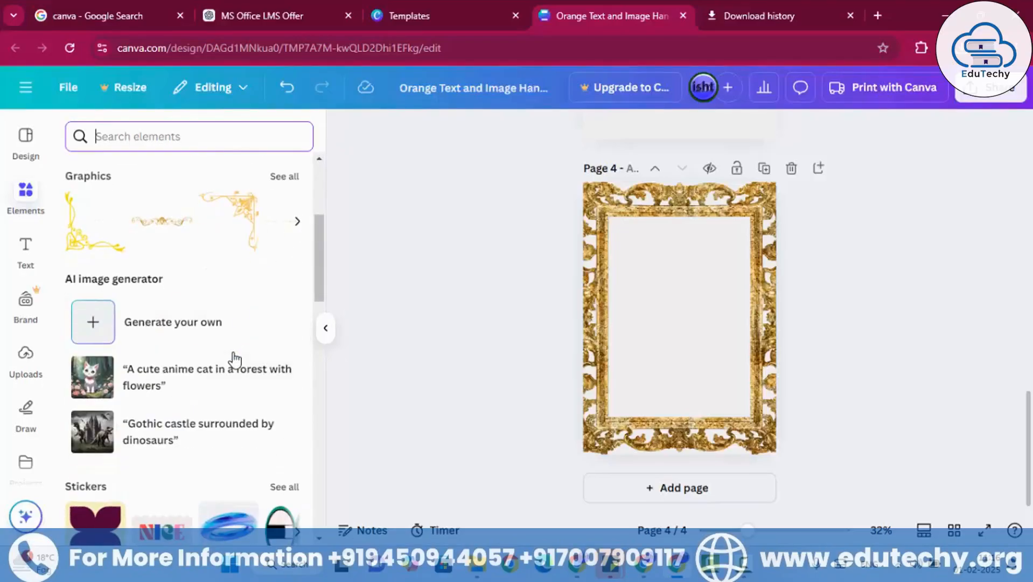
left_click(23, 191)
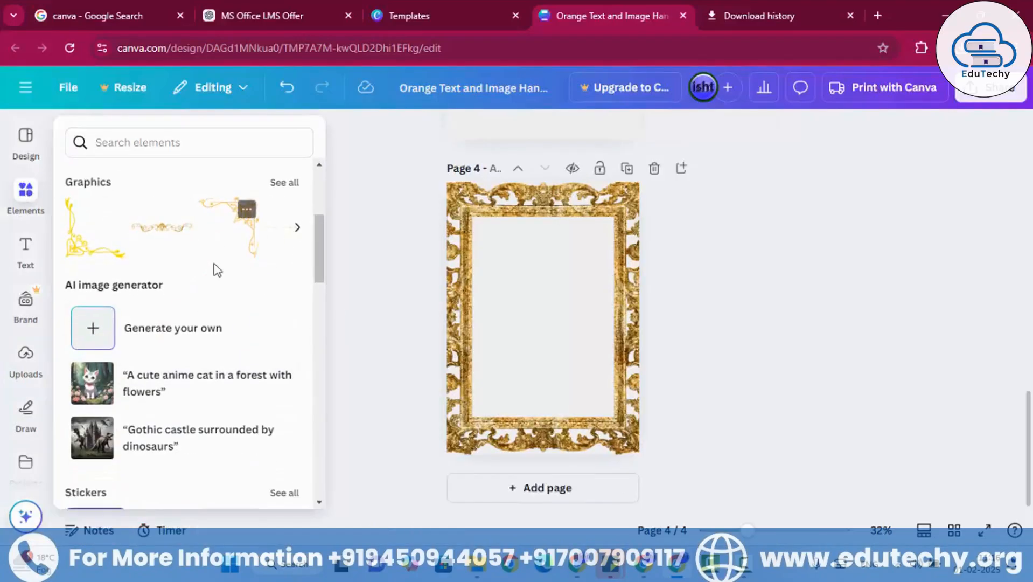
scroll(214, 301, "down", 7)
scroll(216, 358, "down", 10)
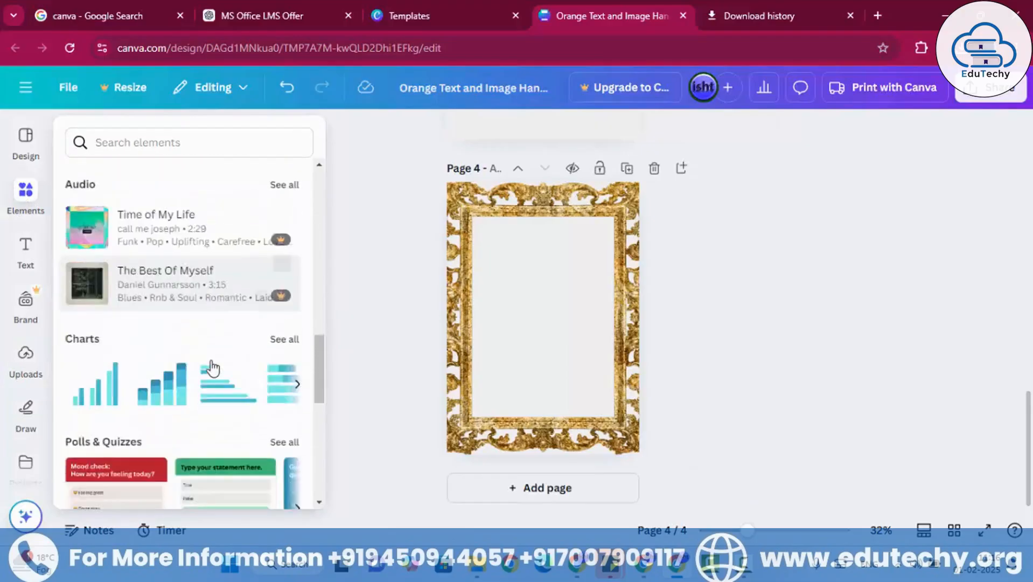
scroll(212, 367, "down", 3)
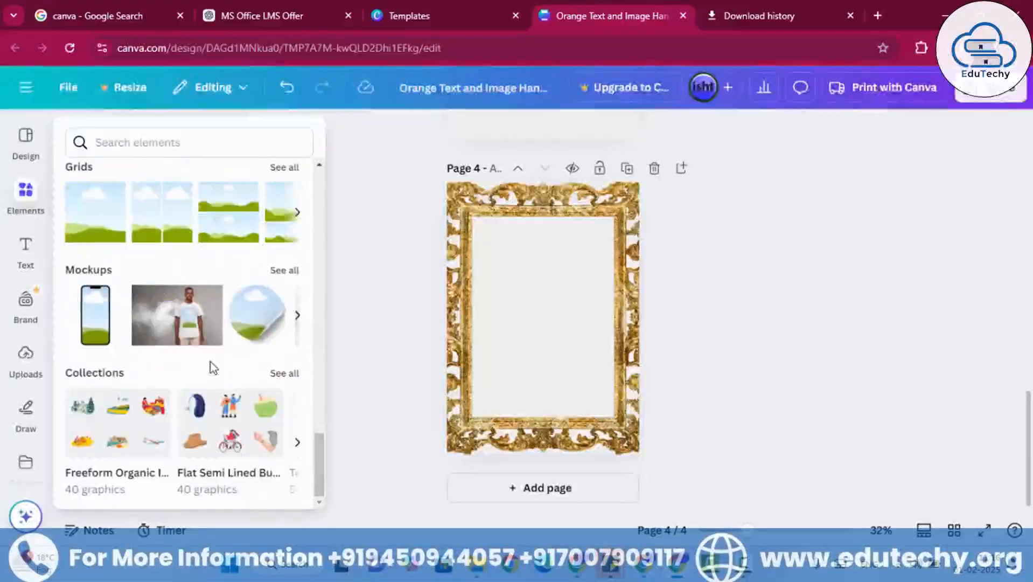
left_click(811, 362)
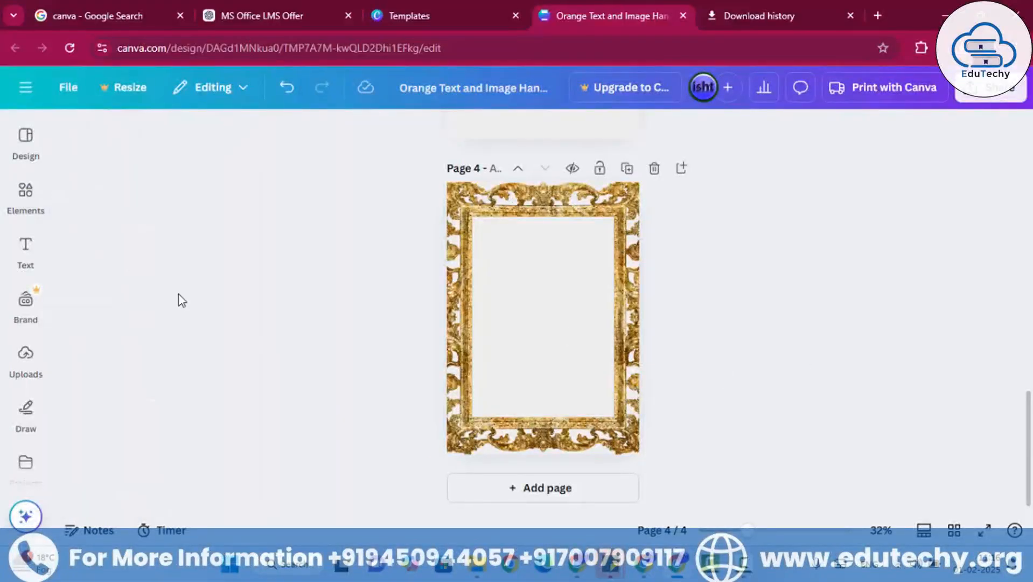